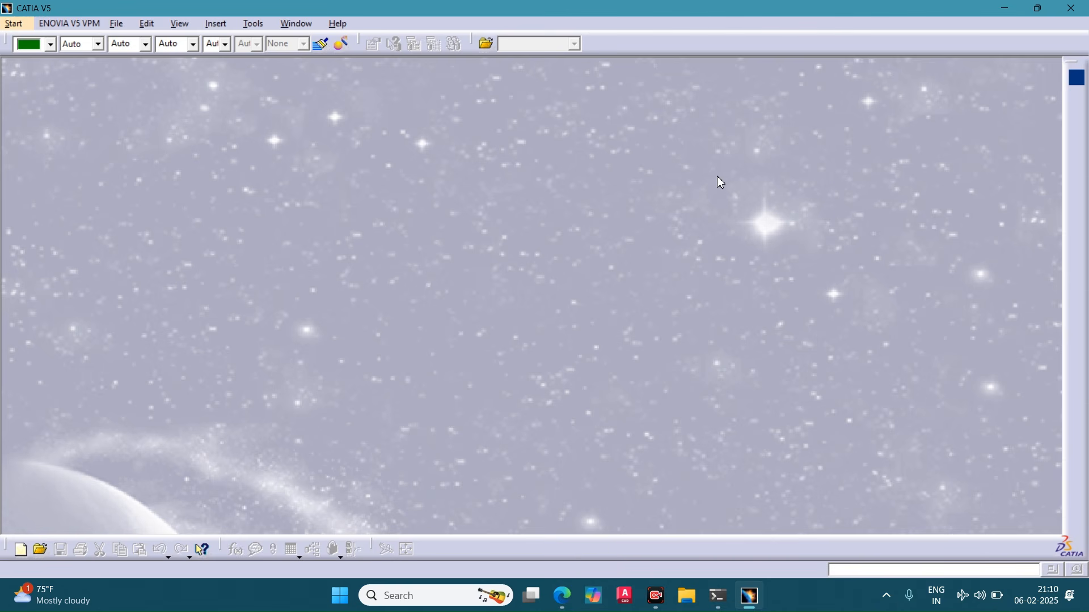
Step: Create a new part in the Part Design workbench
click(19, 23)
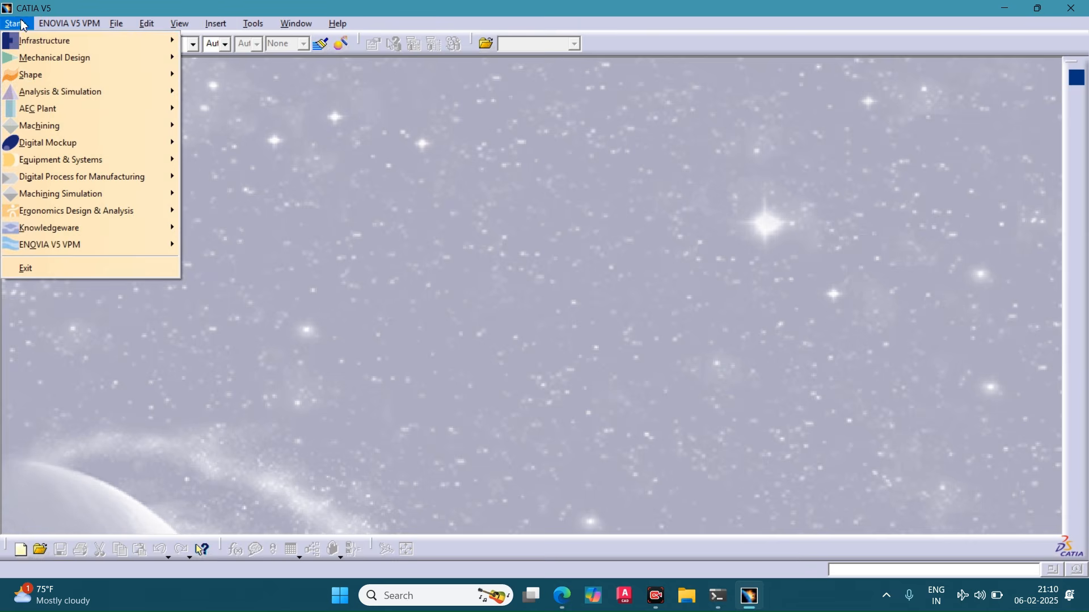
mouse_move(41, 58)
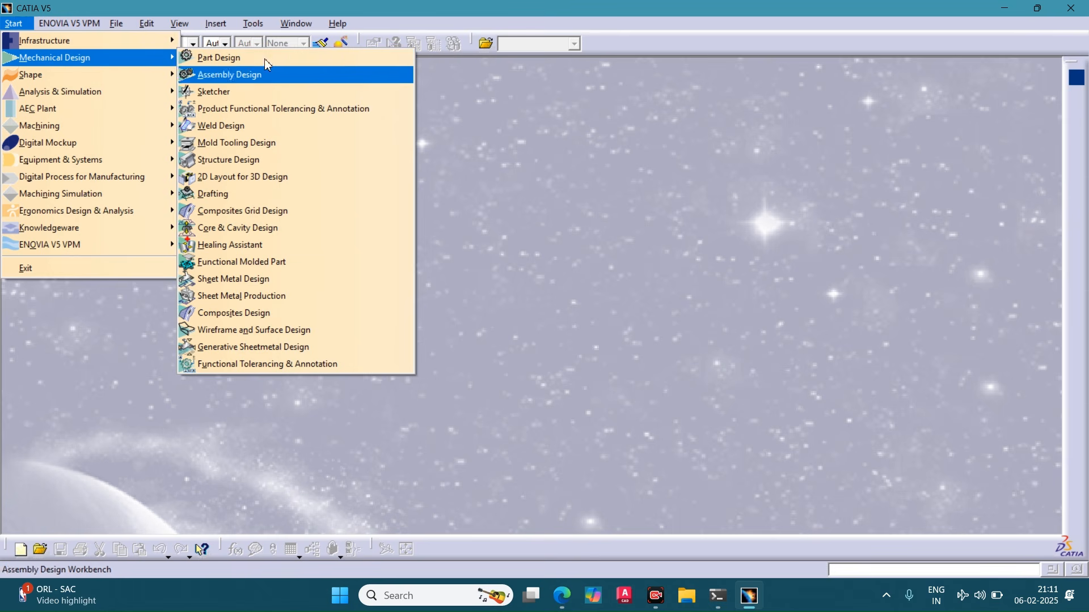
click(224, 61)
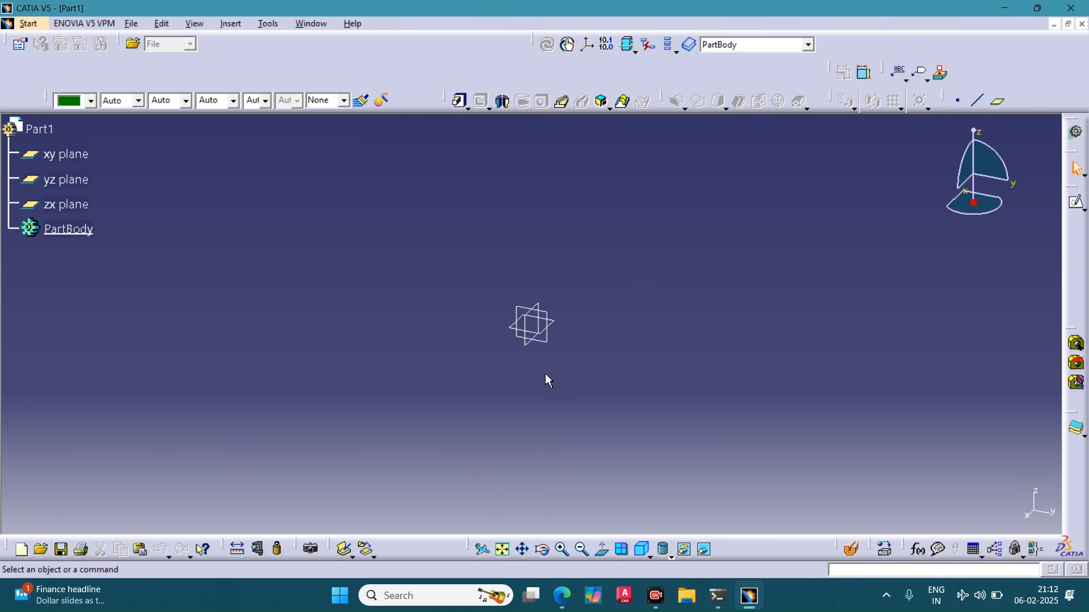
Step: Open a new sketch on the xy plane
click(547, 312)
click(67, 156)
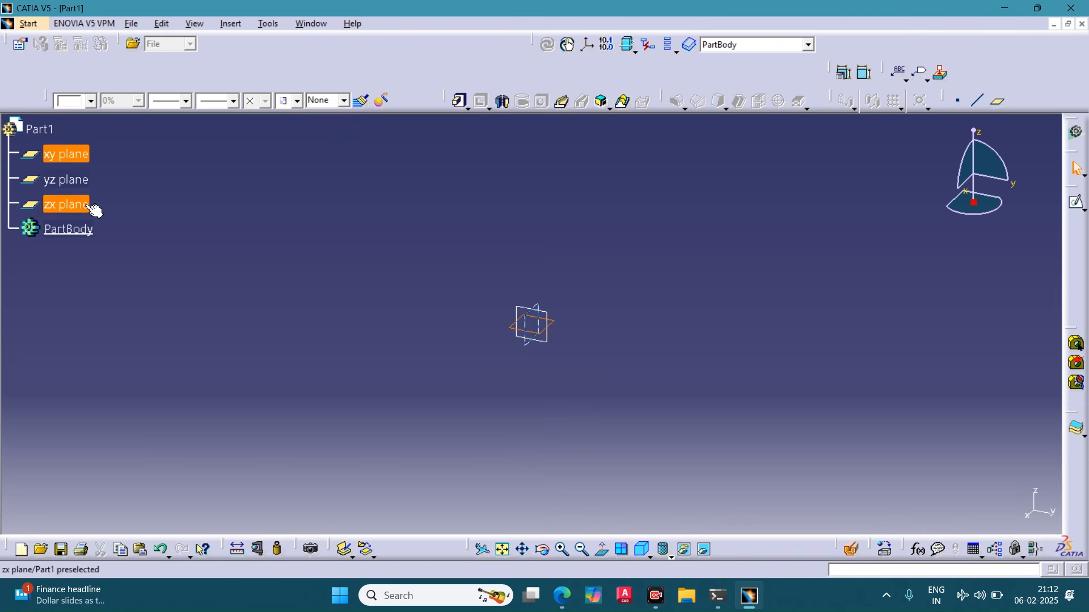
click(84, 180)
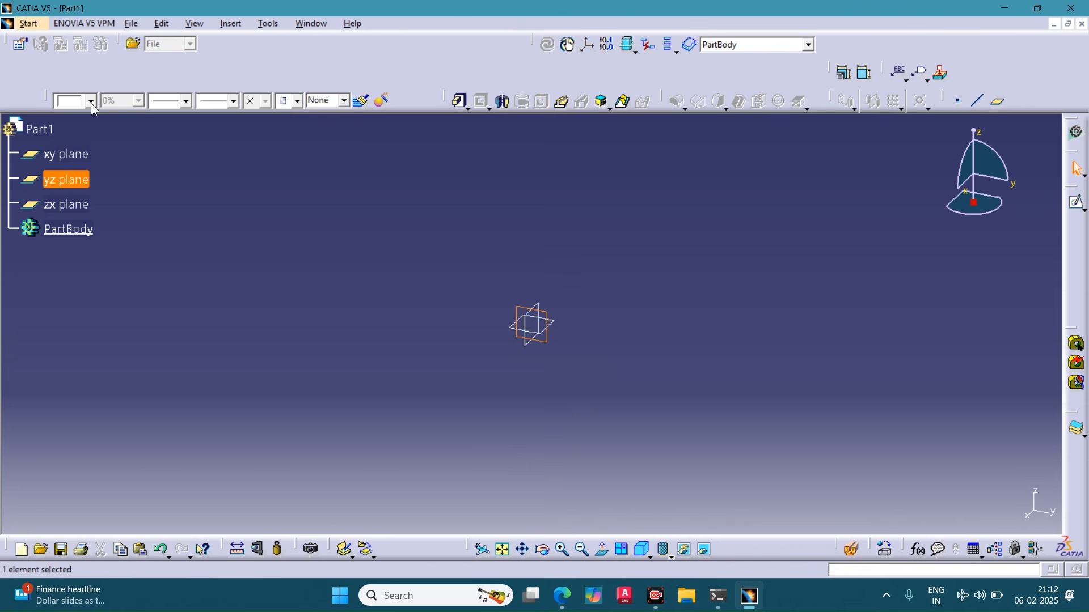
click(61, 153)
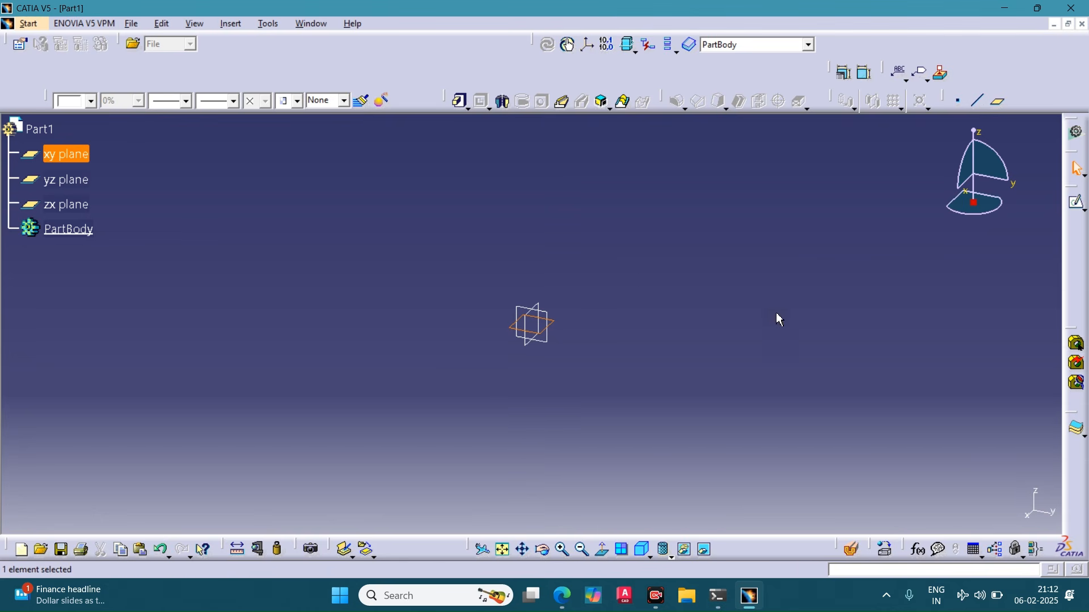
click(1076, 201)
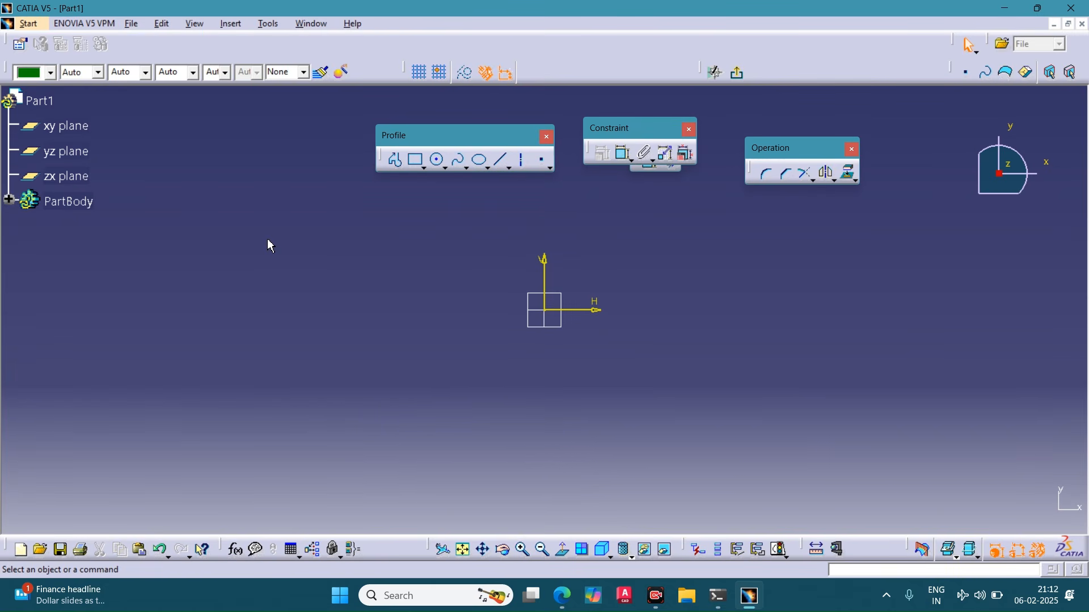
Step: Spread out the floating Profile, Operation and Constraint toolbars, and dock the small constraint toolbar hidden beneath Constraint beside the User Selection Filter
click(415, 160)
key(Escape)
drag(434, 129, 314, 189)
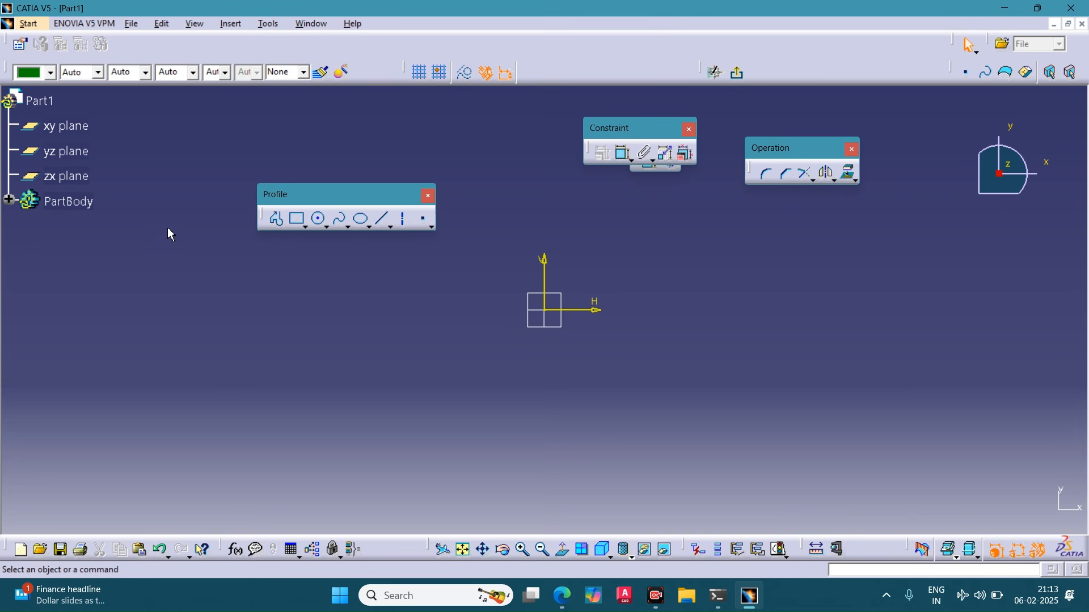
drag(278, 201, 262, 156)
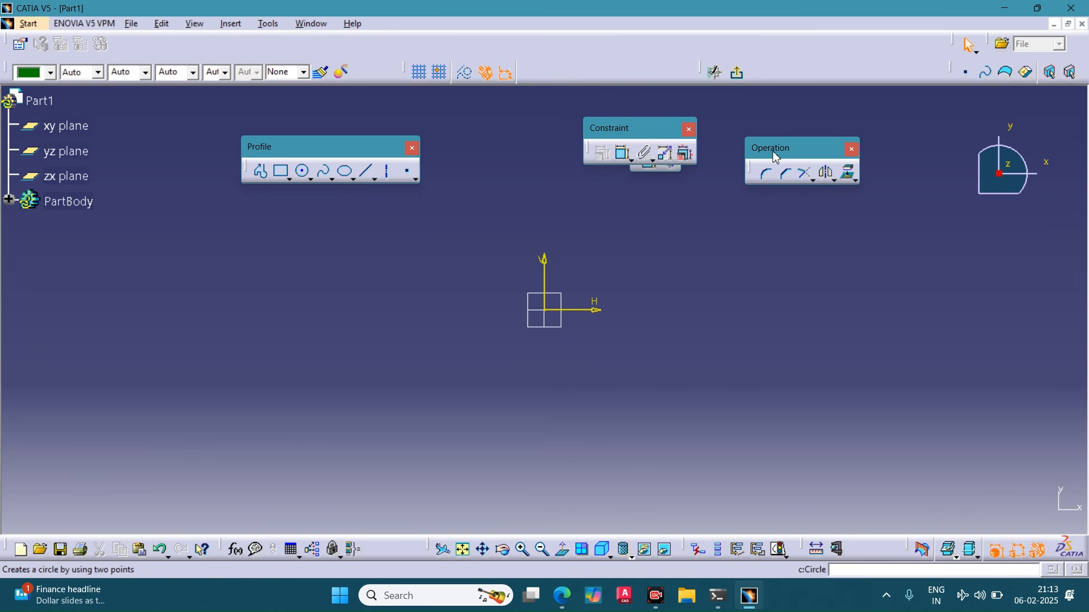
drag(777, 149, 487, 162)
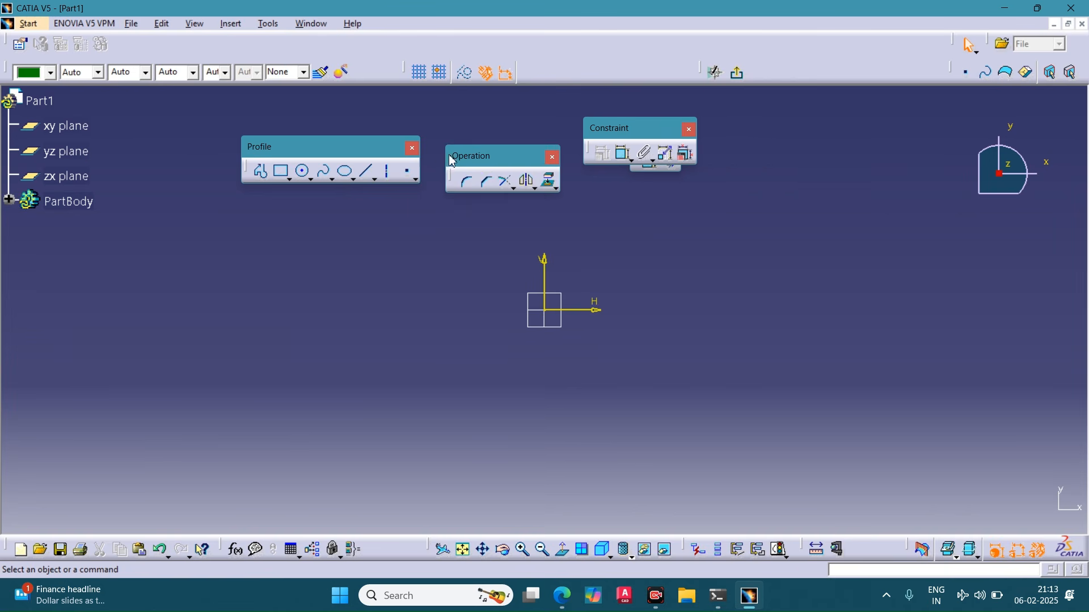
drag(650, 132, 671, 184)
drag(646, 142, 914, 65)
drag(629, 143, 628, 143)
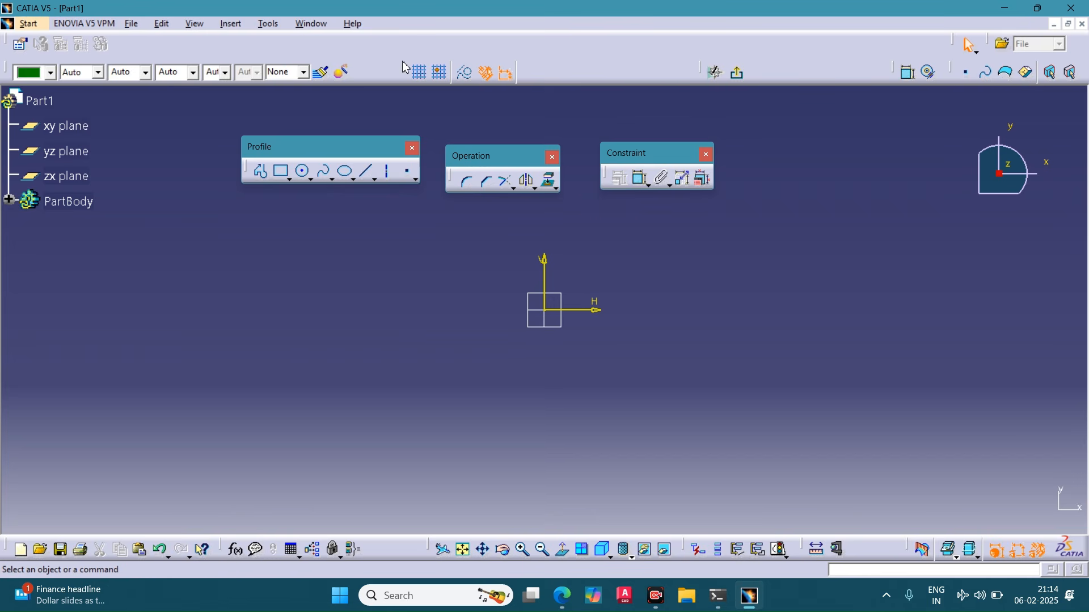
Step: Undock the Sketch tools and Graphic Properties toolbars and leave them floating over the sketch area
mouse_move(405, 67)
mouse_down()
mouse_move(408, 322)
mouse_move(244, 326)
mouse_move(306, 292)
mouse_up()
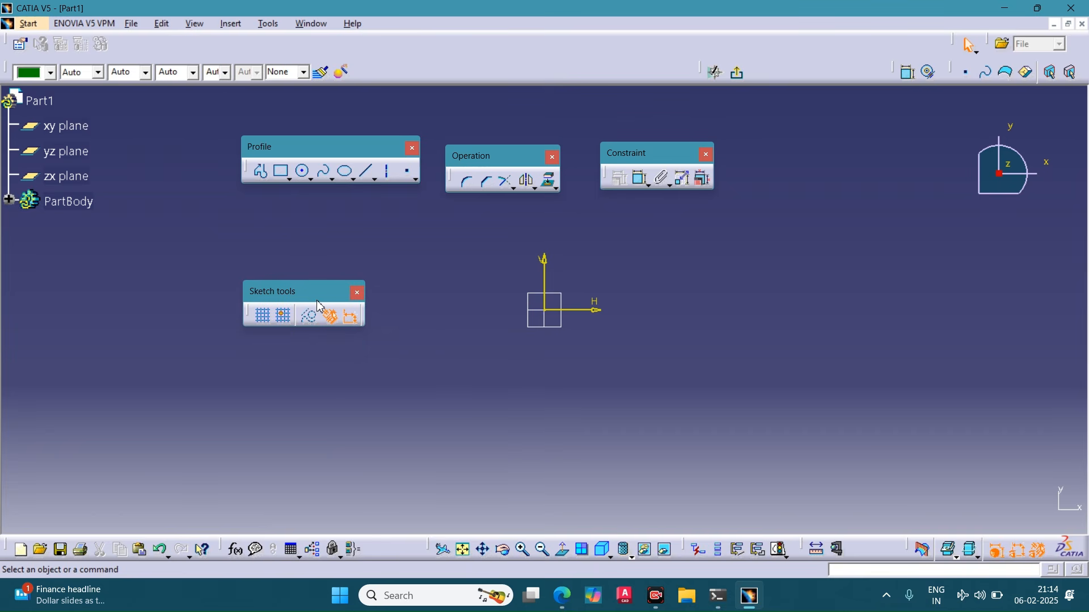
drag(8, 73, 666, 369)
Step: Hide the Graphic Properties toolbar, display it again and move it just below the sketch axes
right_click(434, 53)
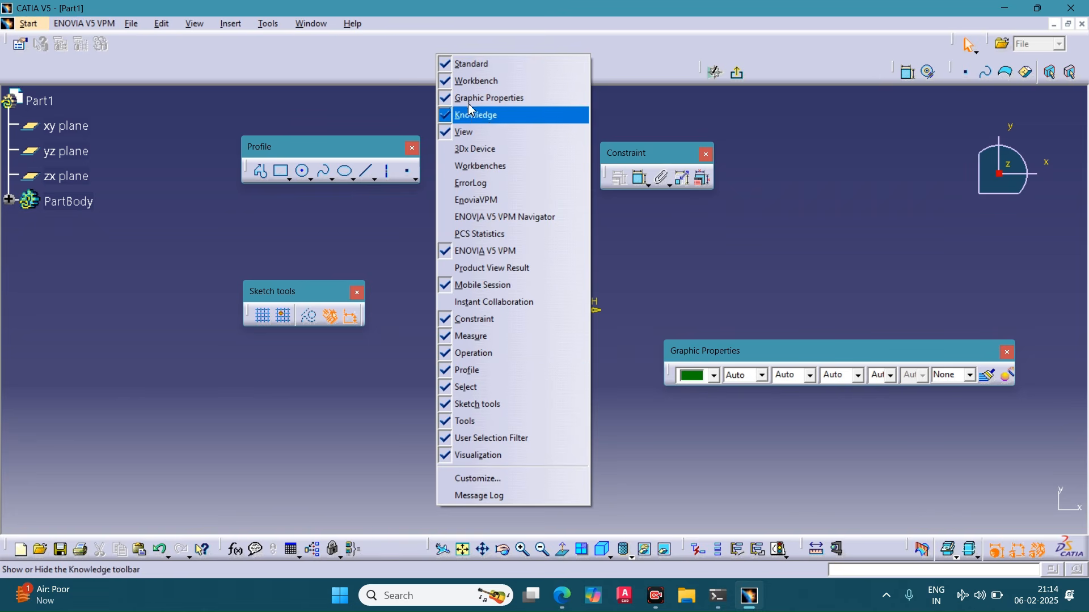
click(449, 98)
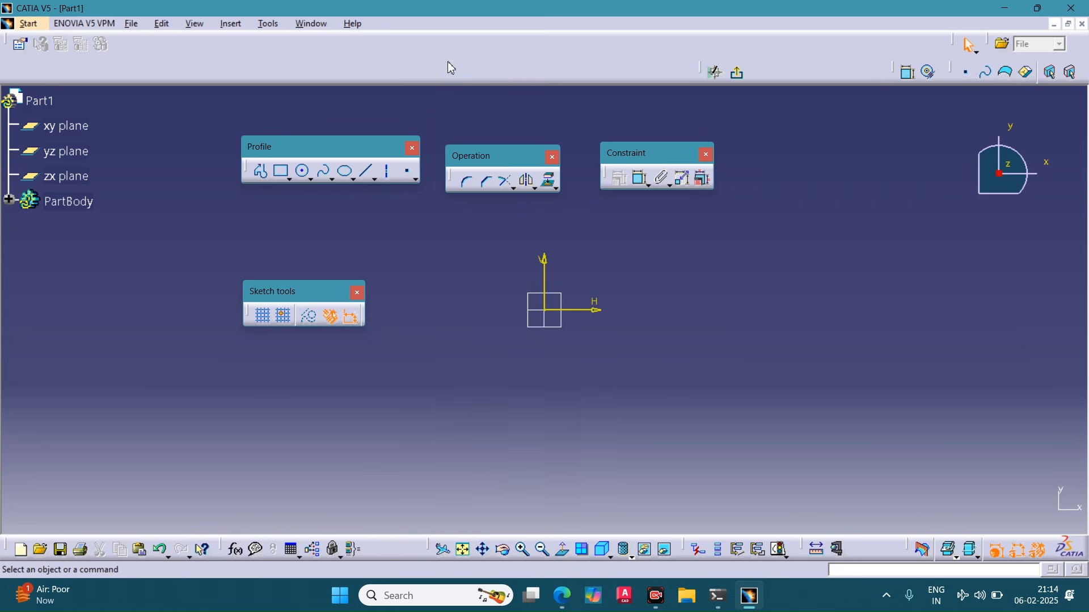
right_click(451, 67)
click(471, 98)
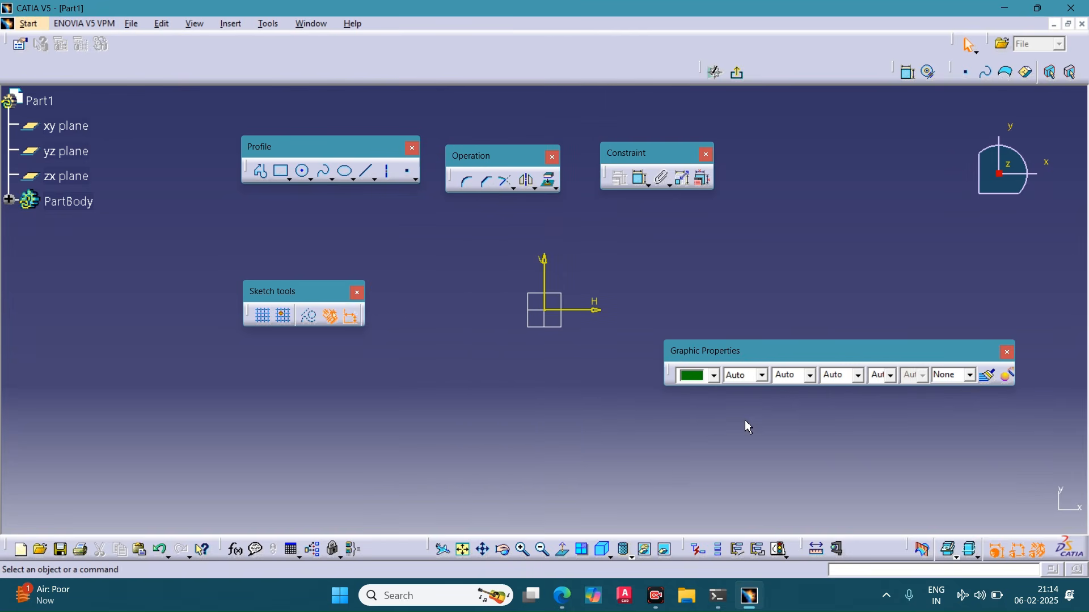
drag(743, 352, 582, 361)
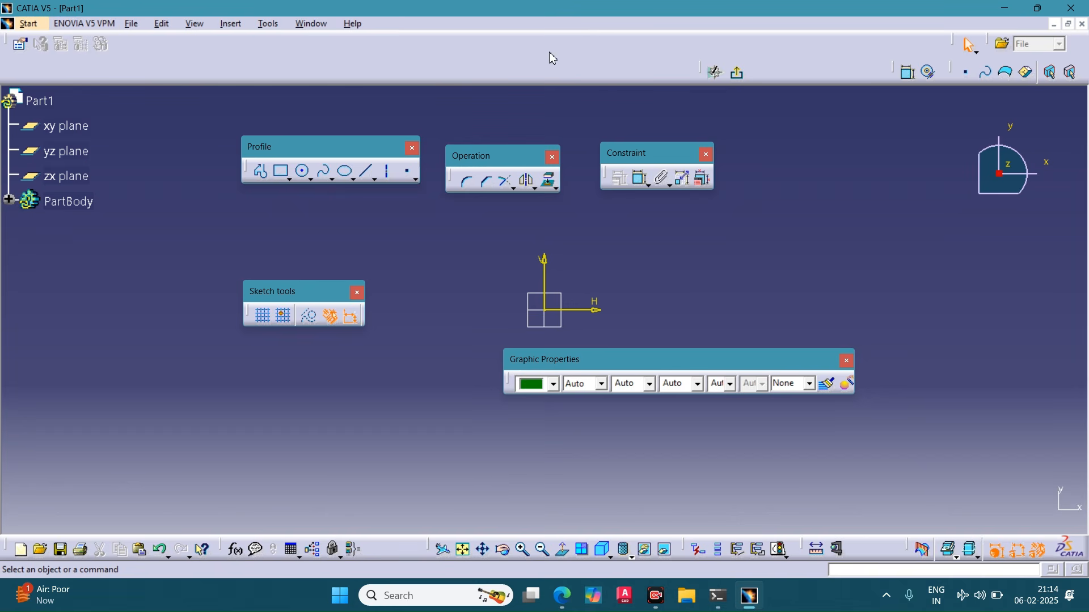
right_click(518, 49)
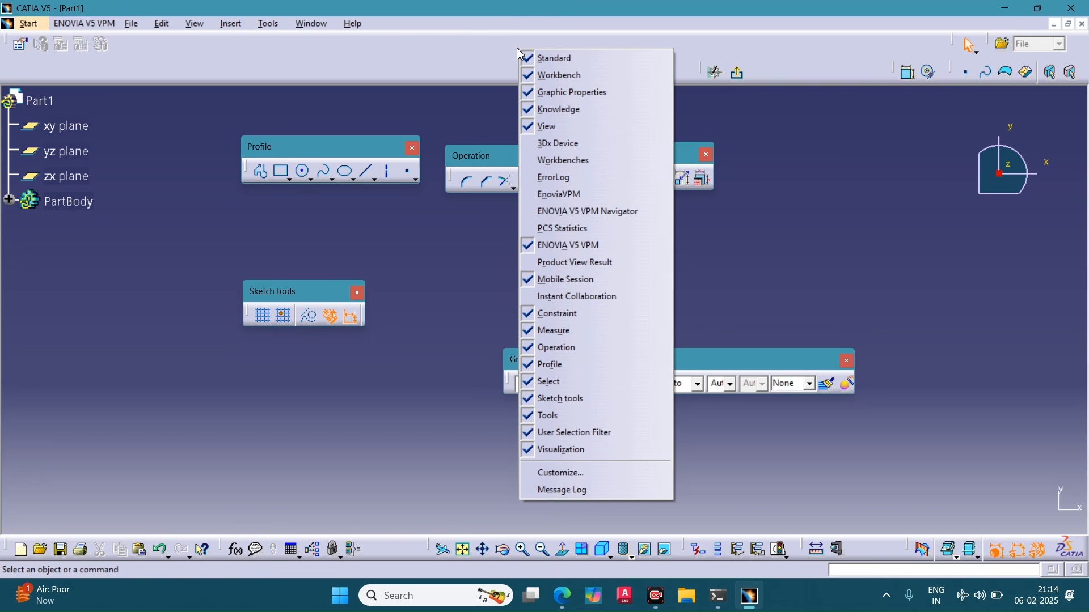
right_click(440, 61)
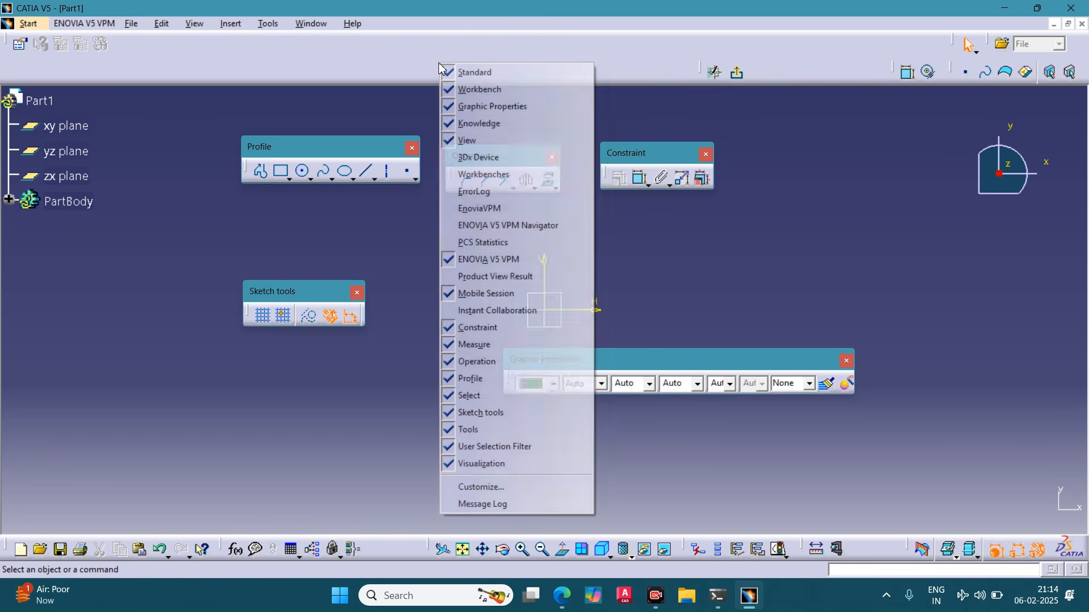
click(332, 56)
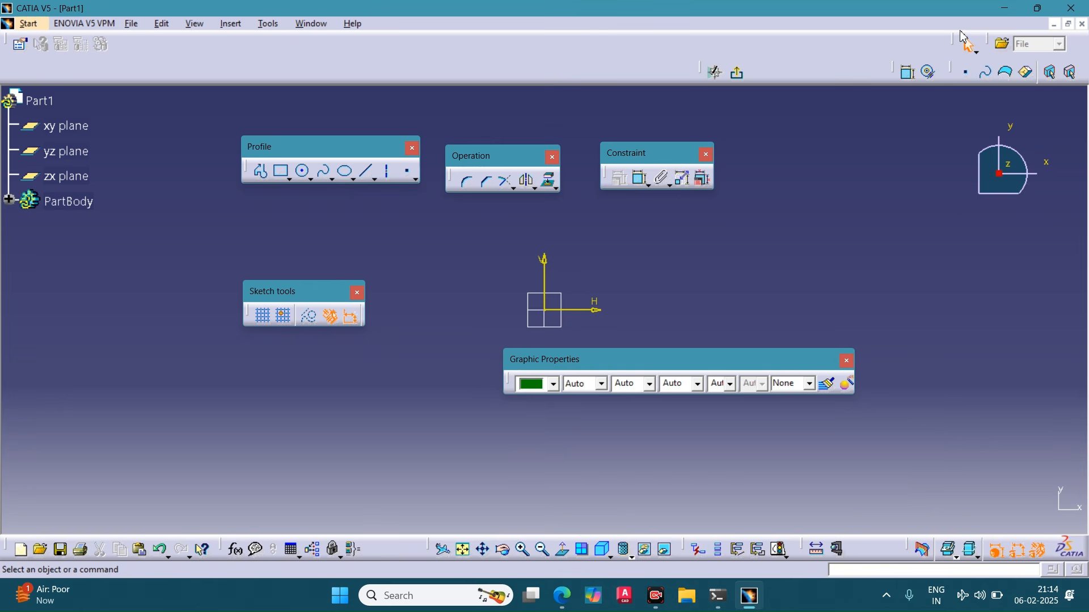
right_click(987, 39)
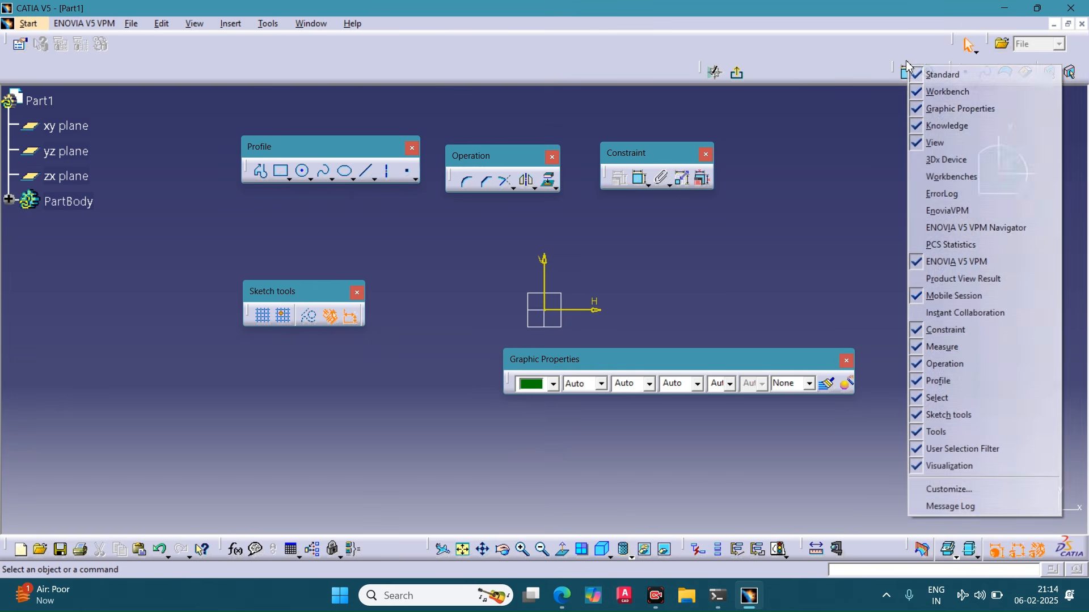
click(906, 60)
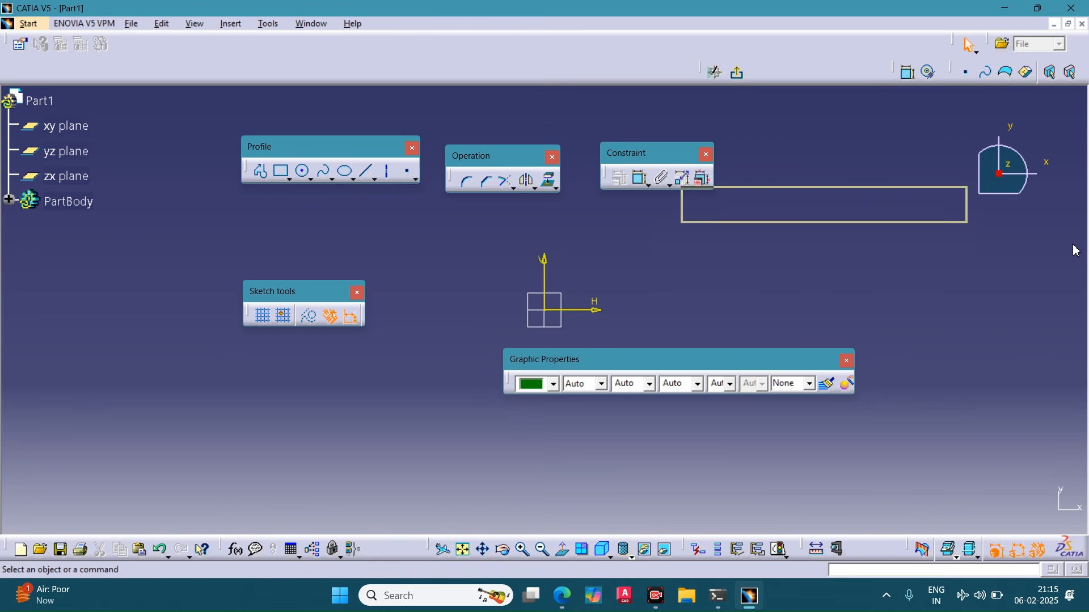
Step: Maximize the part's document window and dock the Graphic Properties toolbar beside the ENOVIA V5 VPM icons in the first toolbar row
mouse_move(1076, 250)
mouse_down()
mouse_move(1062, 255)
mouse_move(1084, 216)
mouse_move(1067, 218)
mouse_move(1084, 250)
mouse_up()
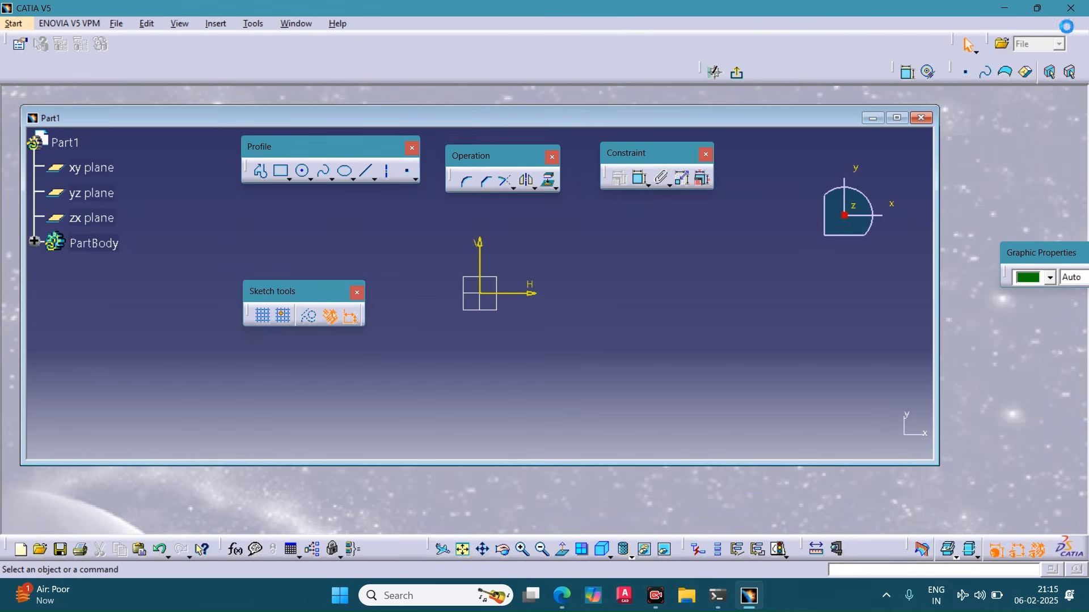
click(1069, 24)
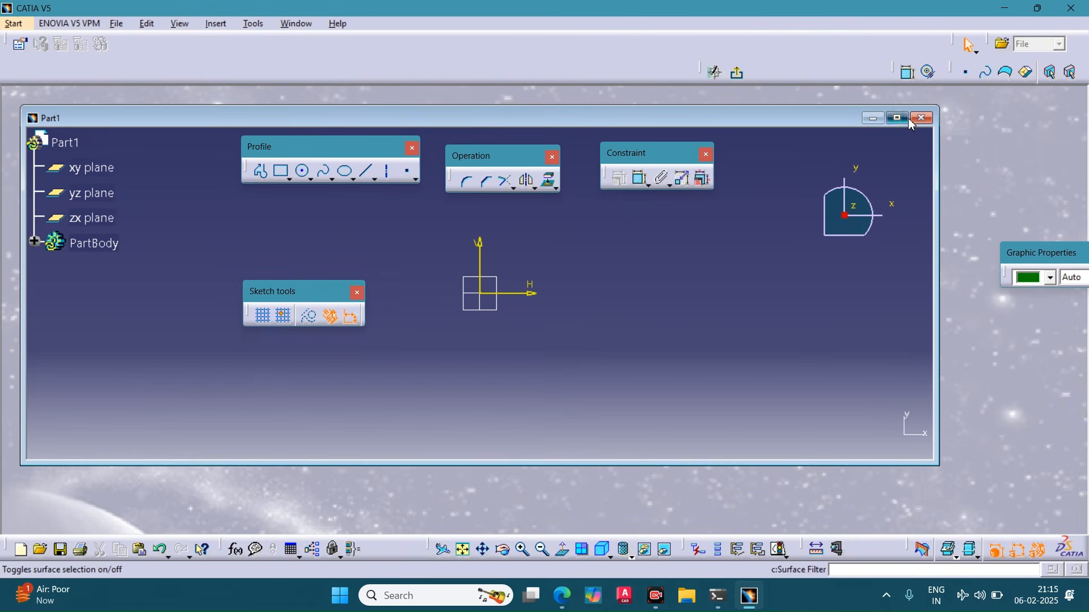
click(909, 120)
drag(1058, 258, 300, 79)
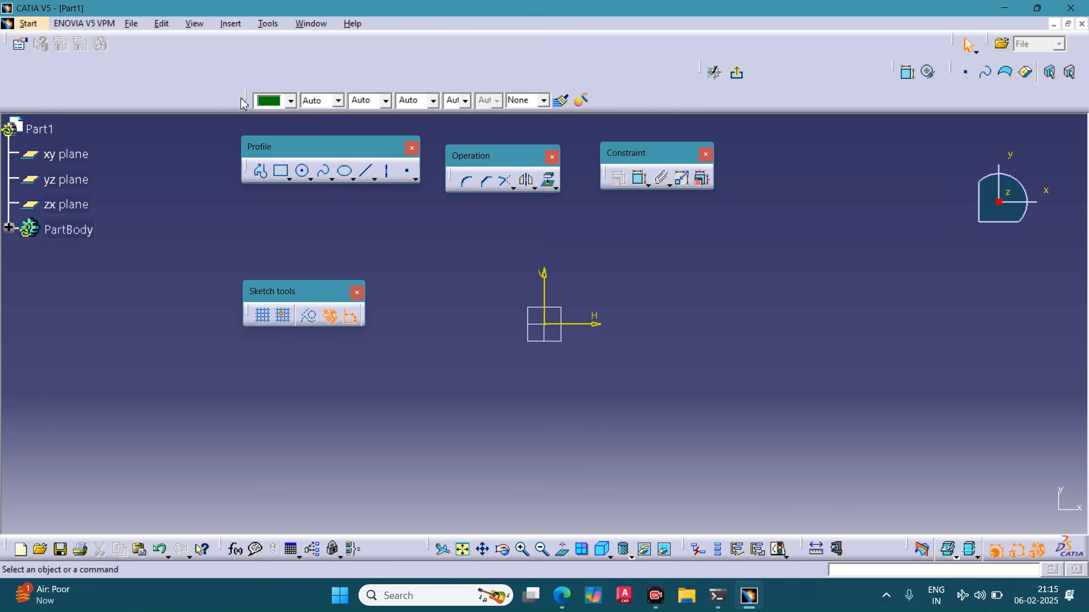
drag(245, 102, 129, 45)
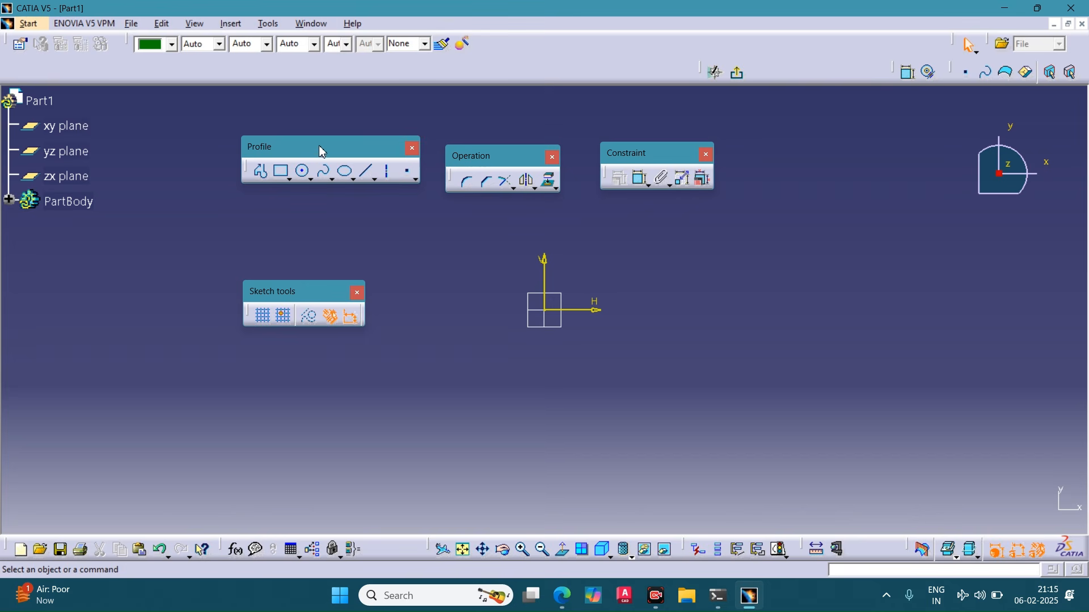
Step: Dock the Sketch tools, Profile, Operation and Constraint toolbars side by side in the second toolbar row
drag(237, 315, 96, 58)
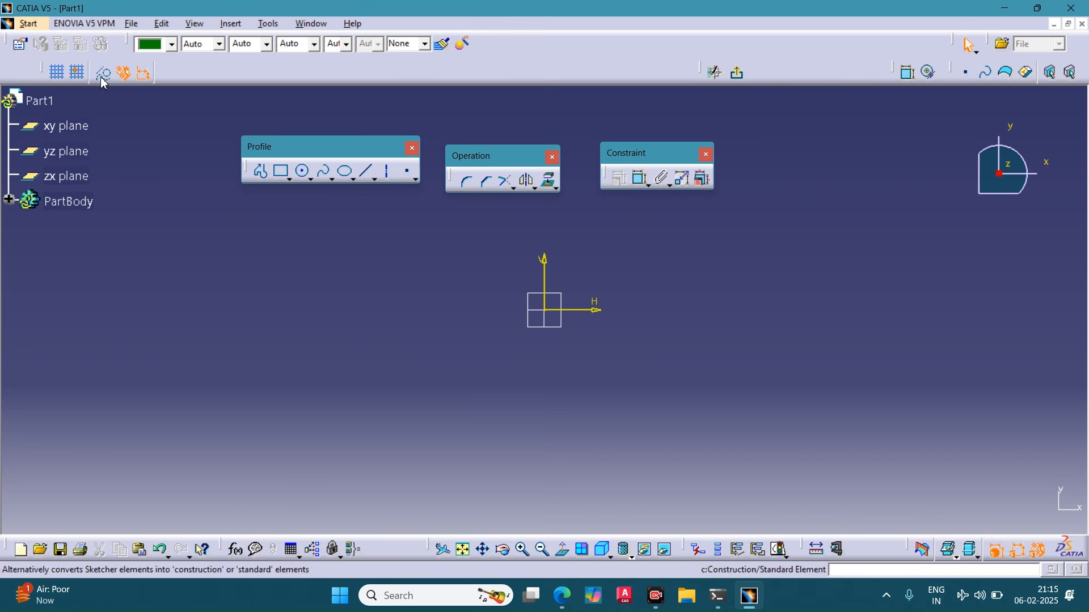
drag(259, 146, 193, 65)
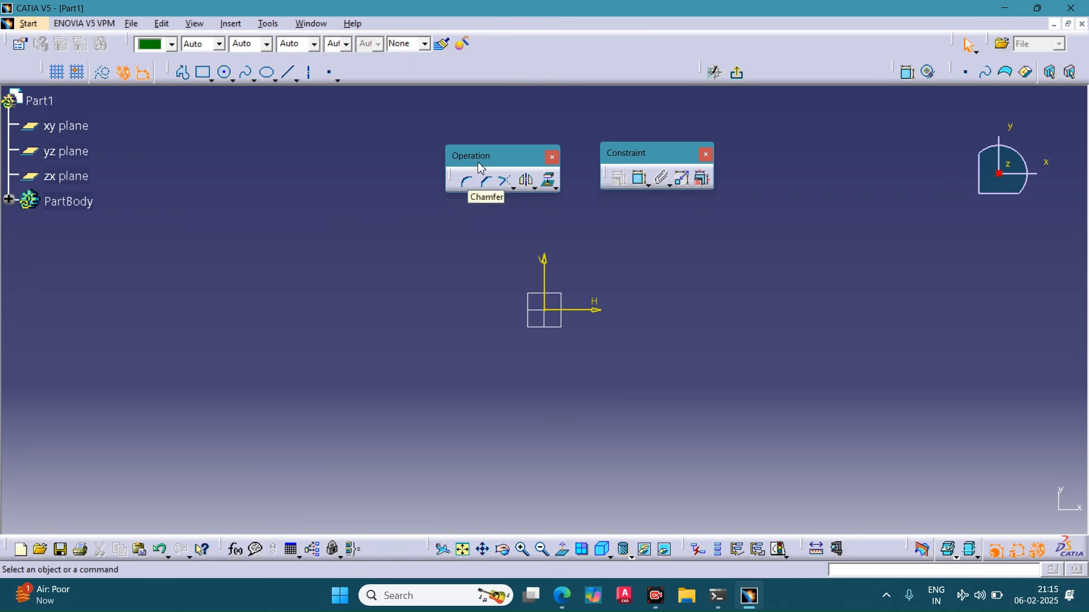
drag(481, 167, 364, 81)
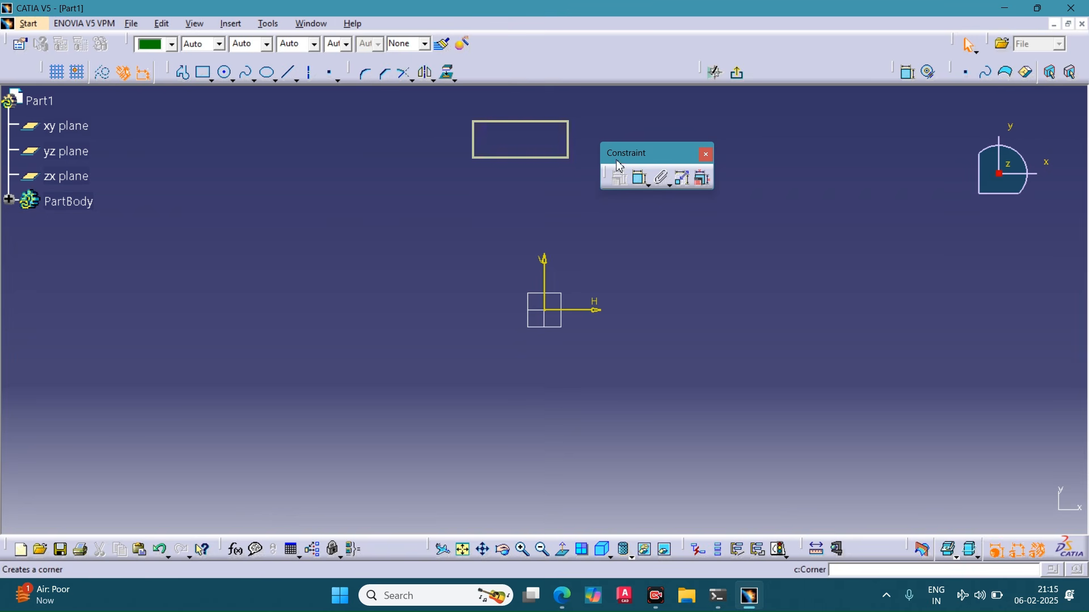
drag(619, 165, 482, 71)
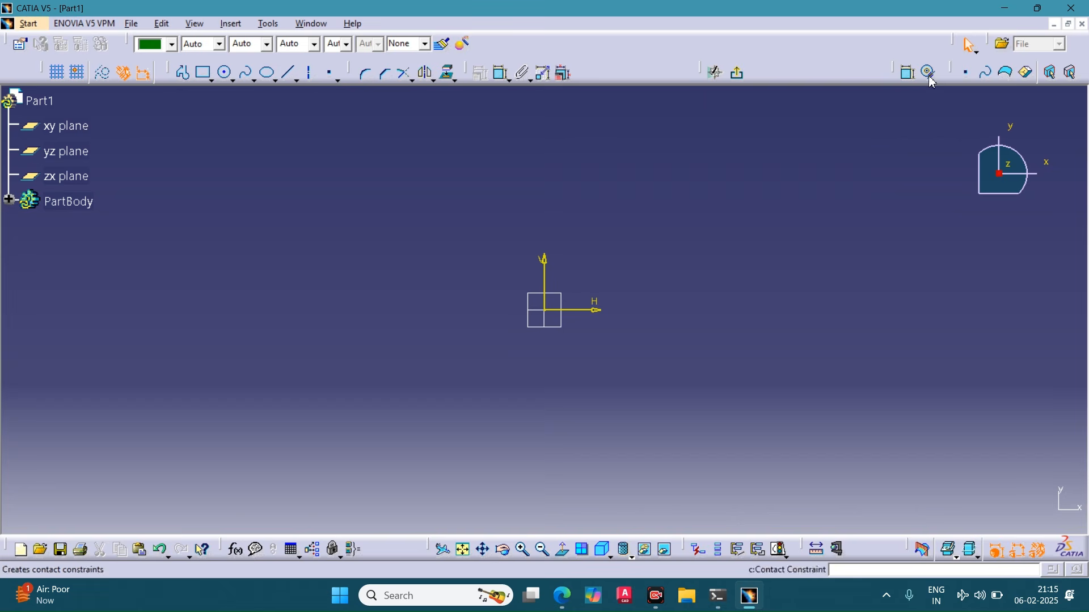
Step: Rearrange the second toolbar row with the User Selection Filter before the small constraint toolbar and the Workbench toolbar at the end
drag(954, 72, 881, 211)
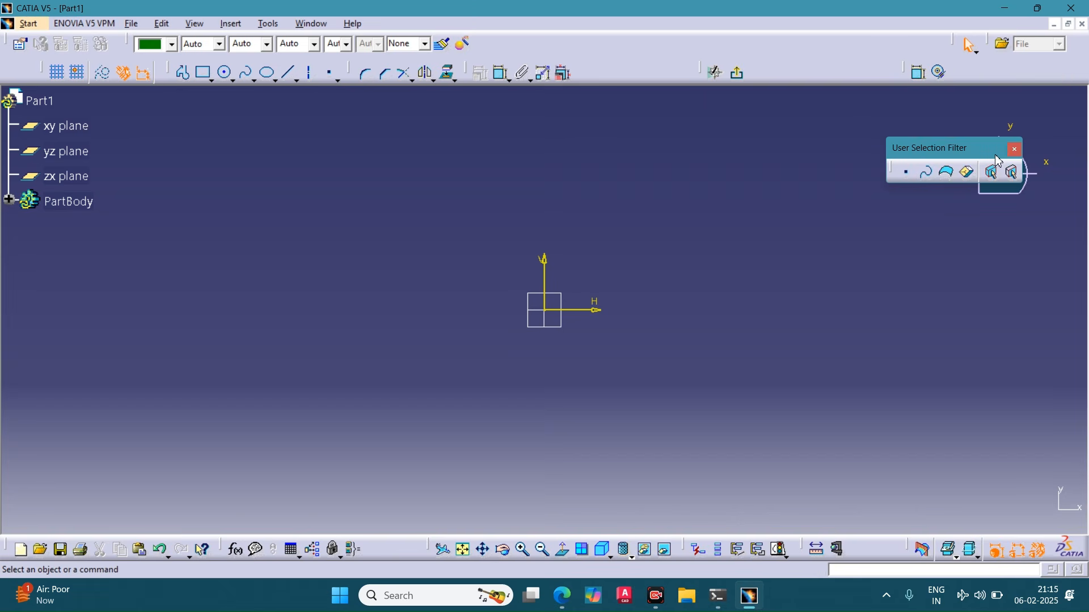
drag(947, 149, 900, 69)
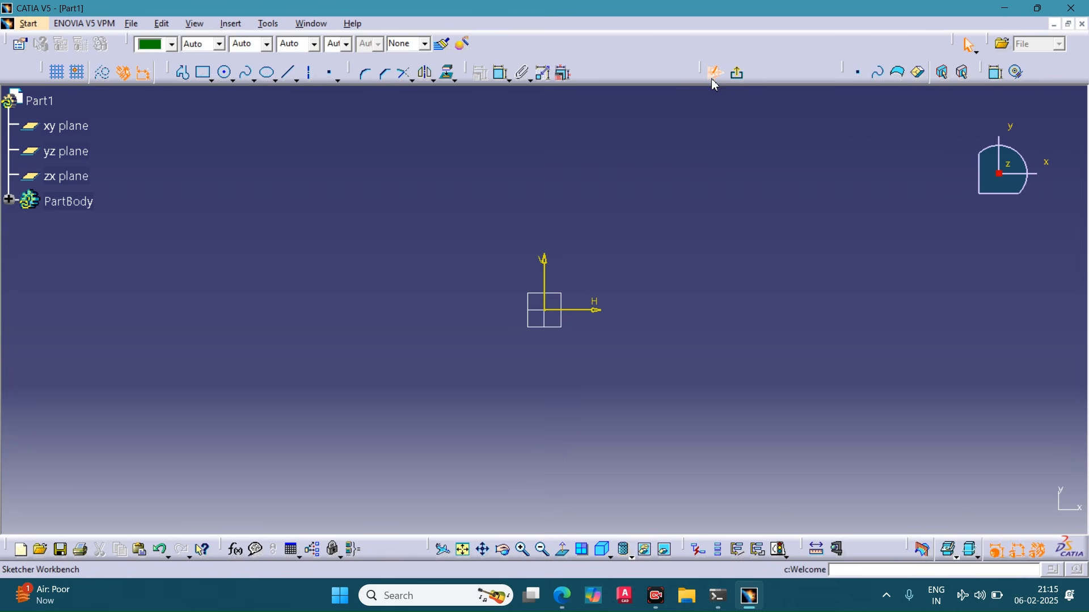
drag(703, 72, 729, 171)
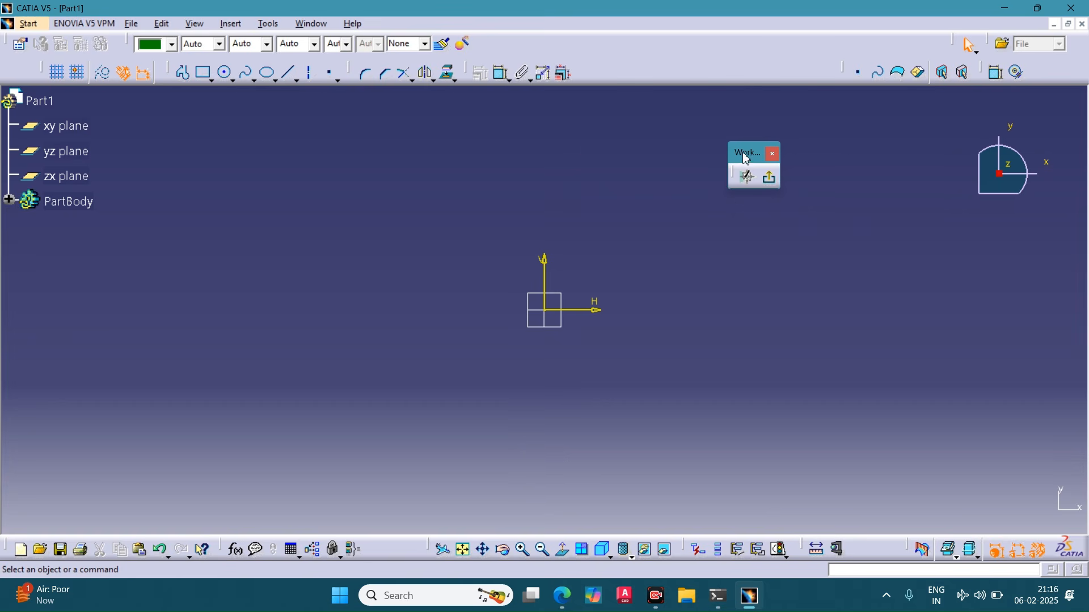
drag(1059, 66, 1059, 71)
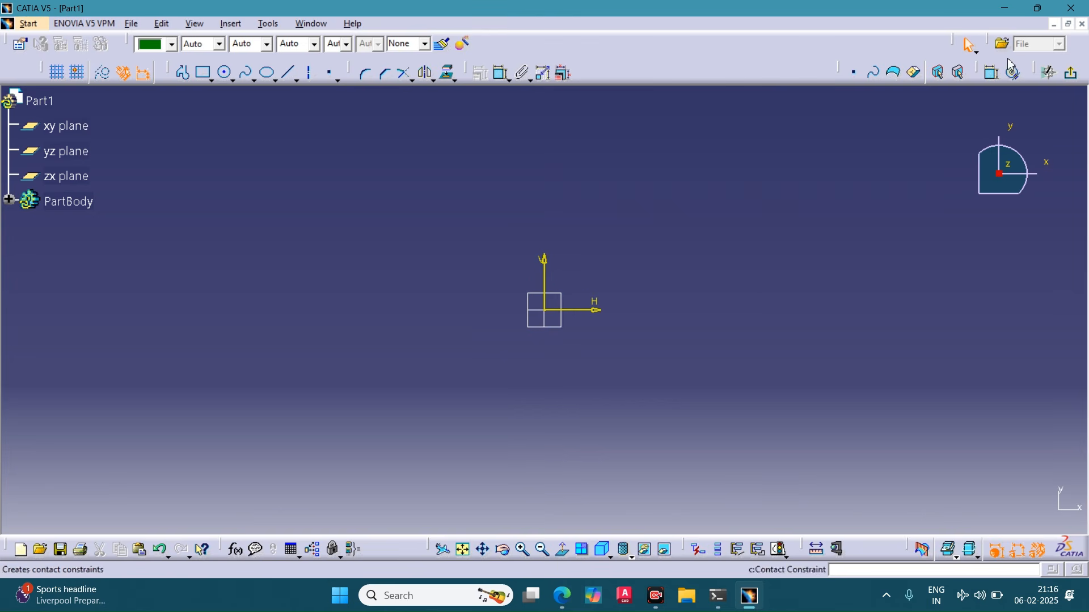
drag(840, 72, 711, 209)
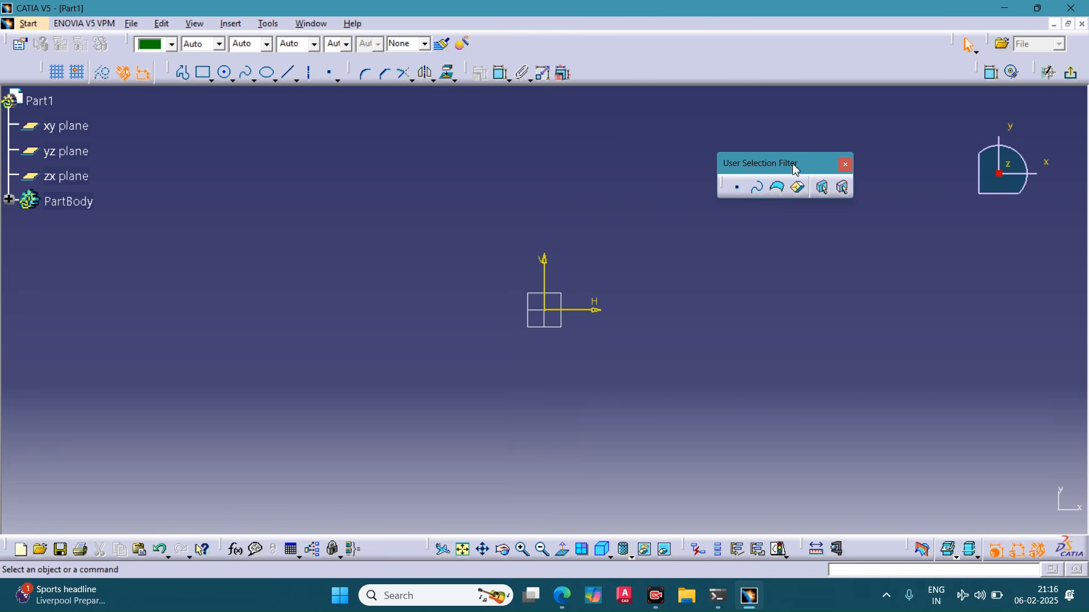
drag(794, 166, 935, 66)
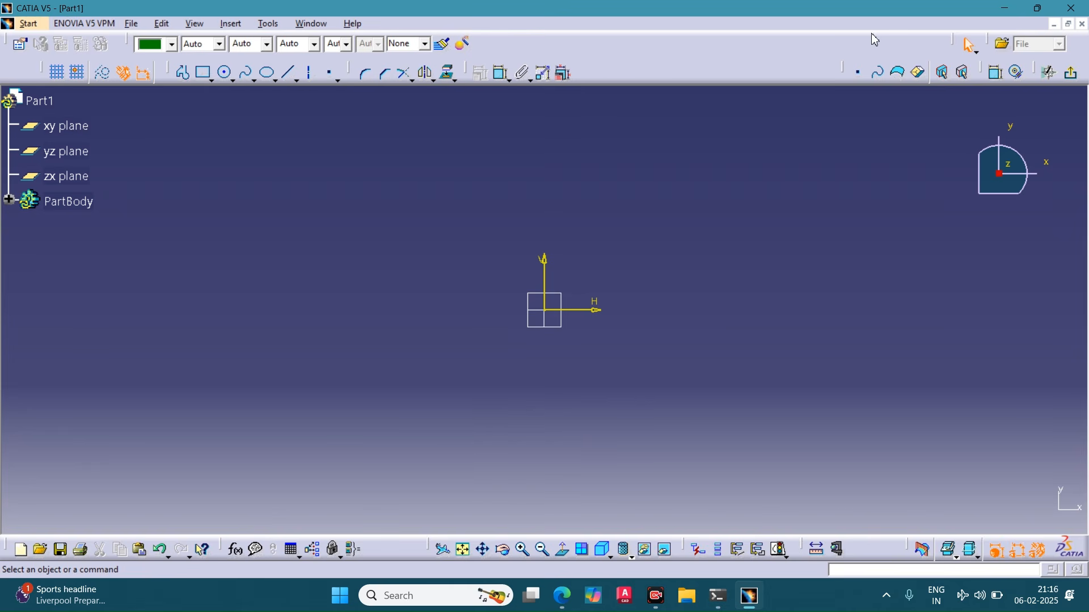
right_click(811, 68)
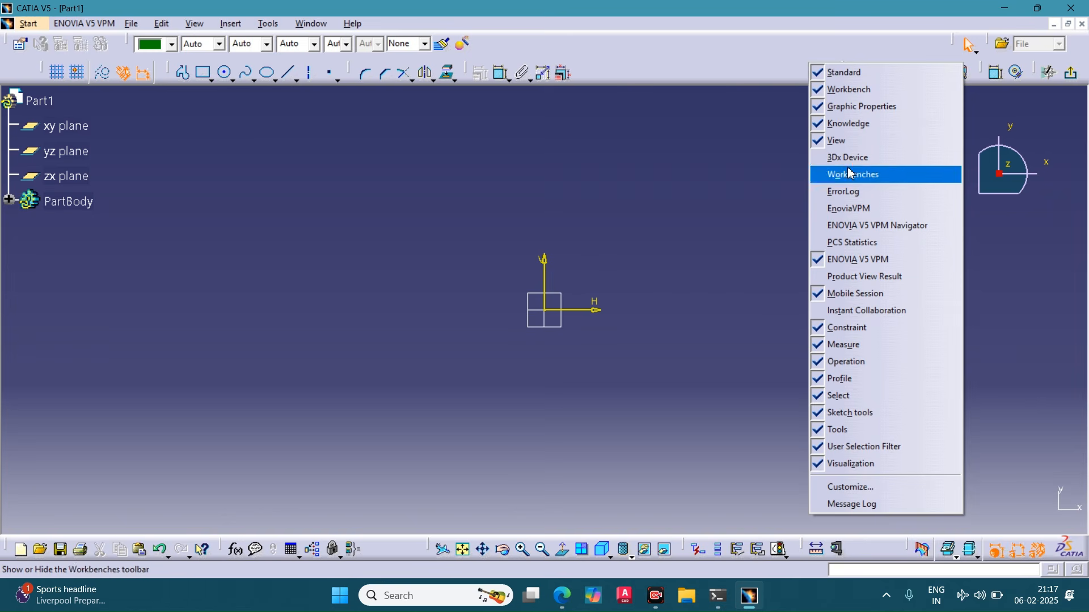
click(639, 241)
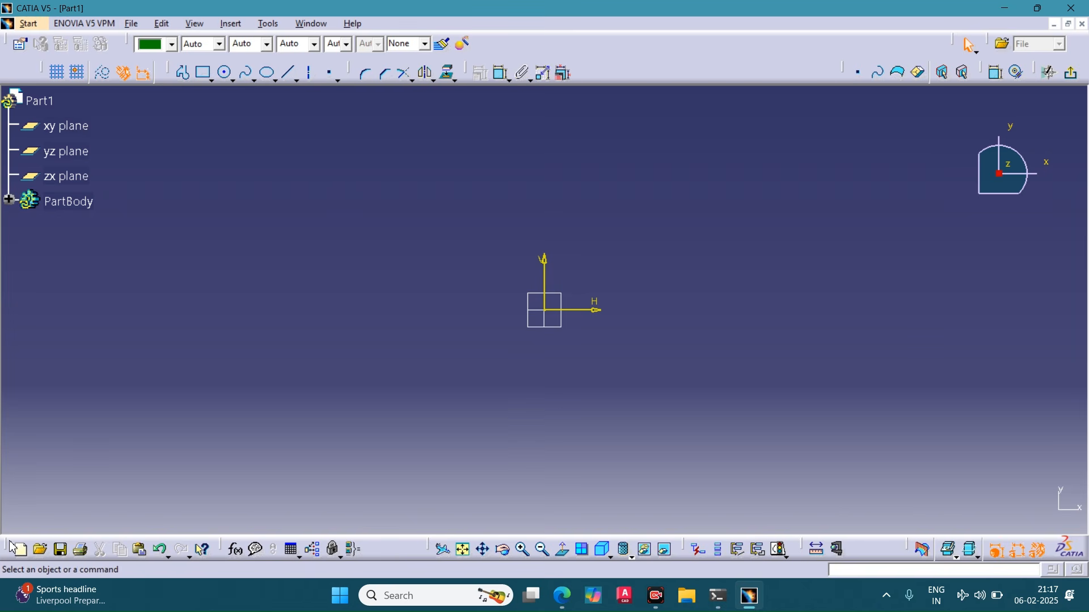
Step: Undock the Standard, Knowledge, View, Tools and Visualization toolbars from the lower toolbar row, leaving the Measure toolbar docked there
drag(19, 544, 184, 366)
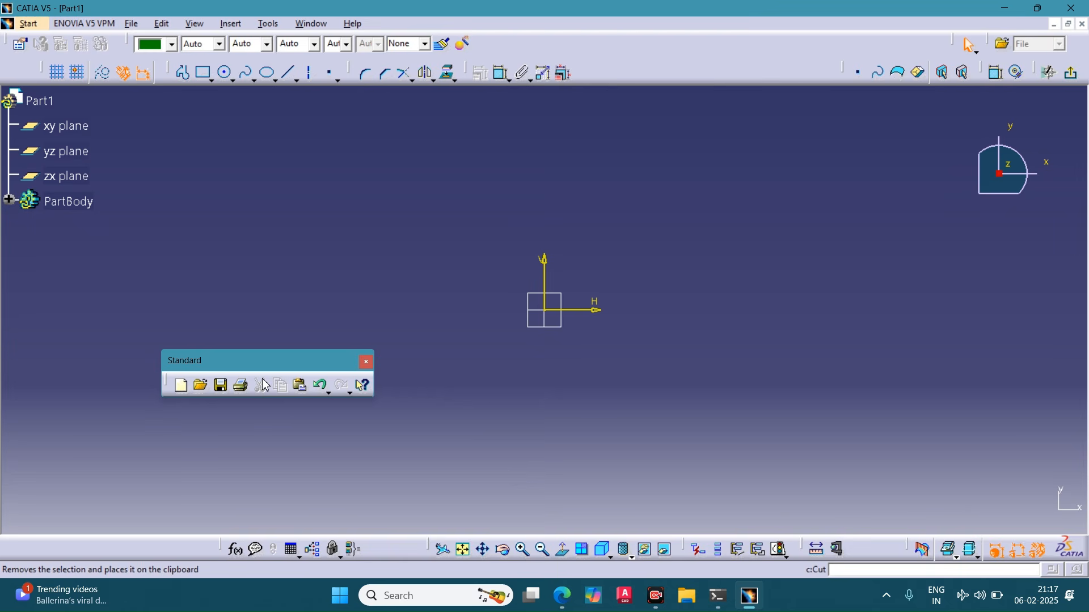
drag(229, 547, 433, 387)
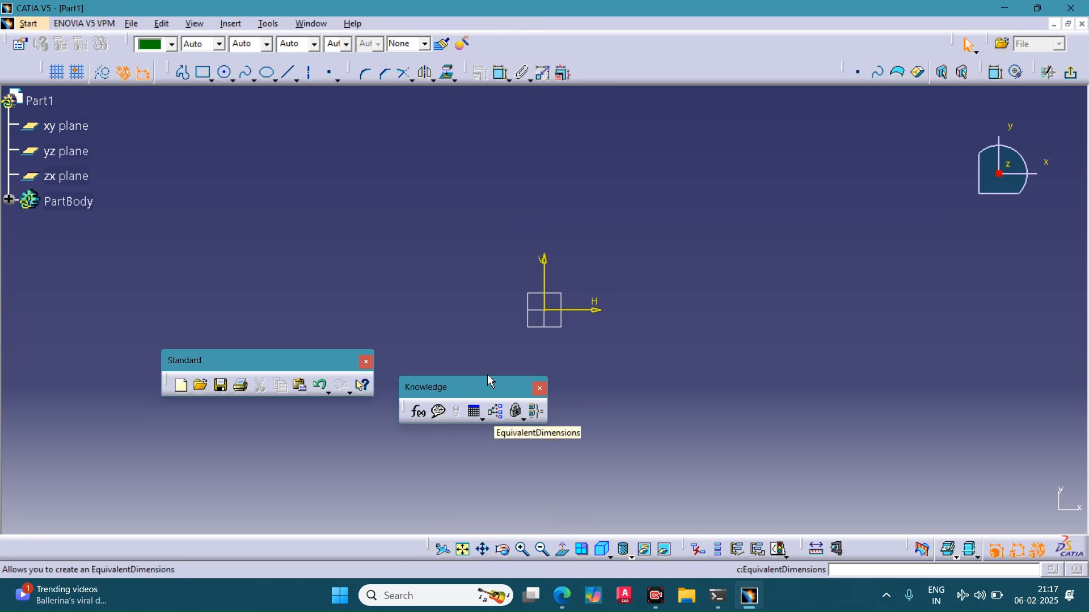
drag(442, 384, 396, 363)
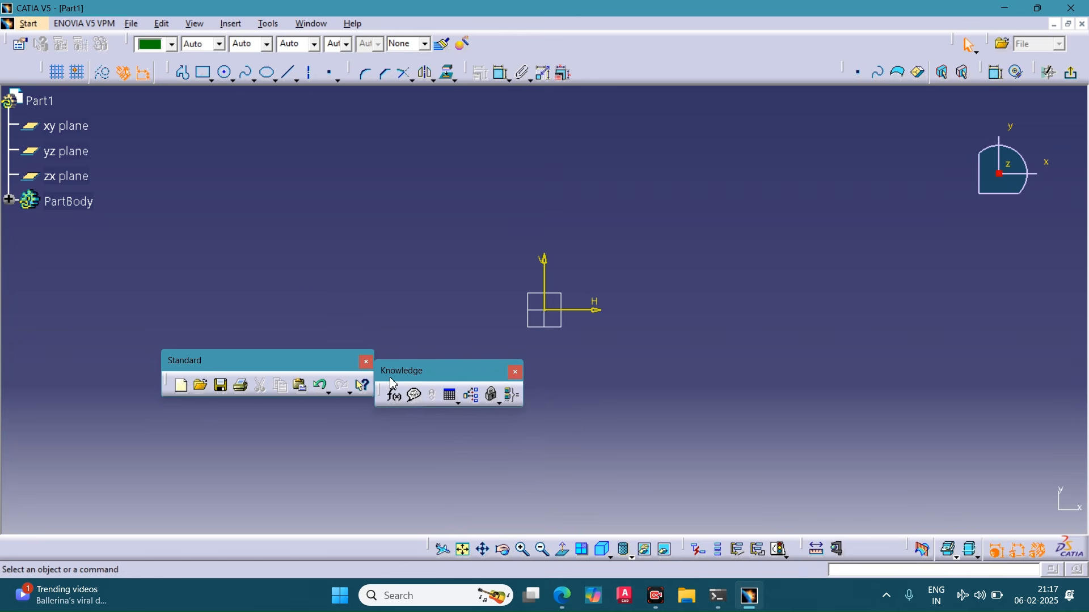
drag(431, 548, 651, 375)
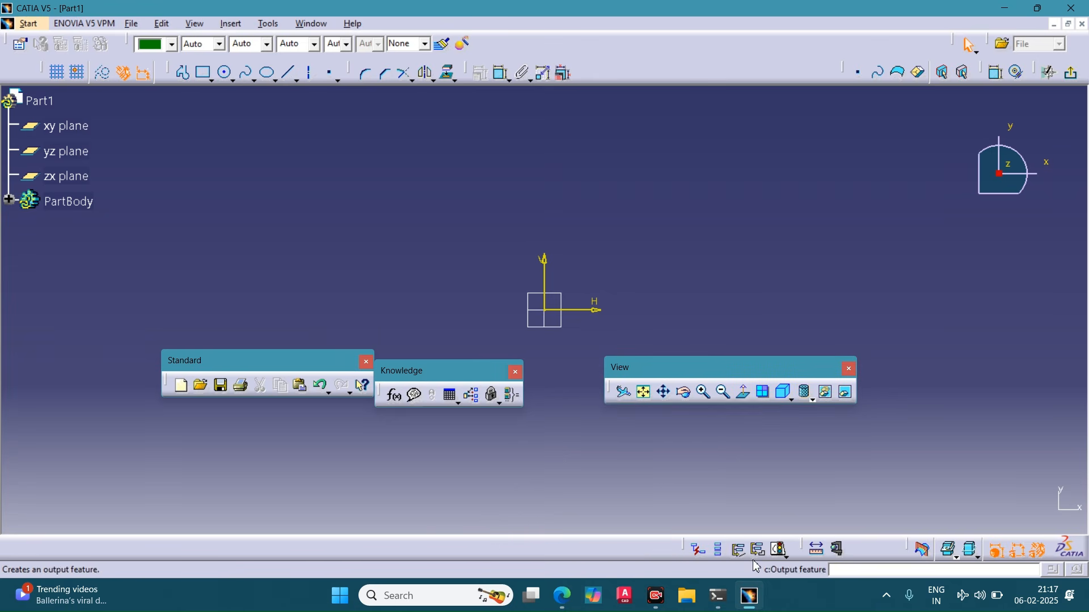
drag(688, 549, 825, 479)
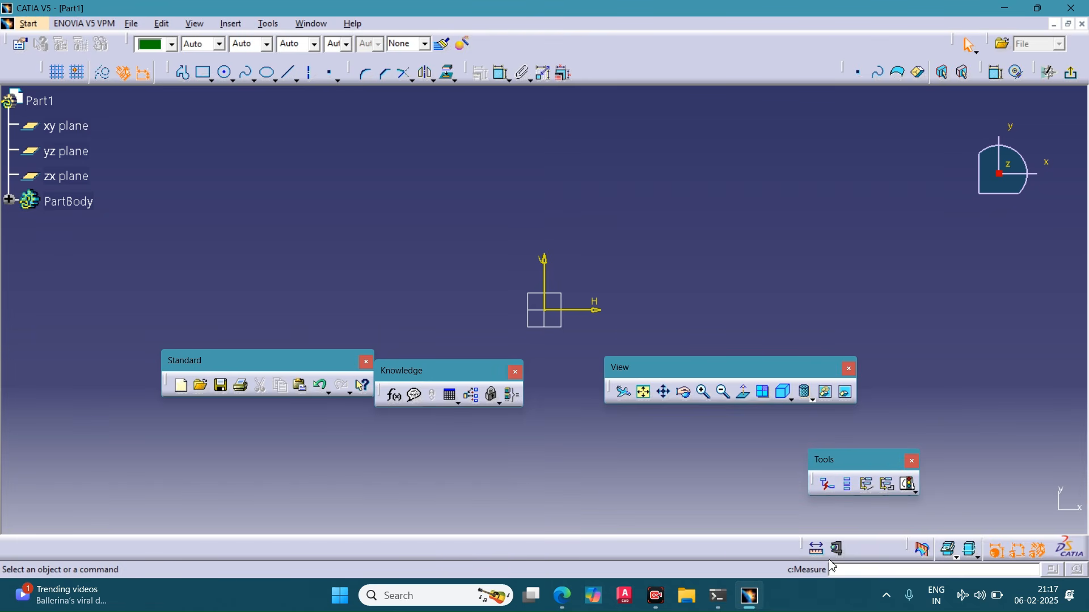
drag(796, 523, 794, 513)
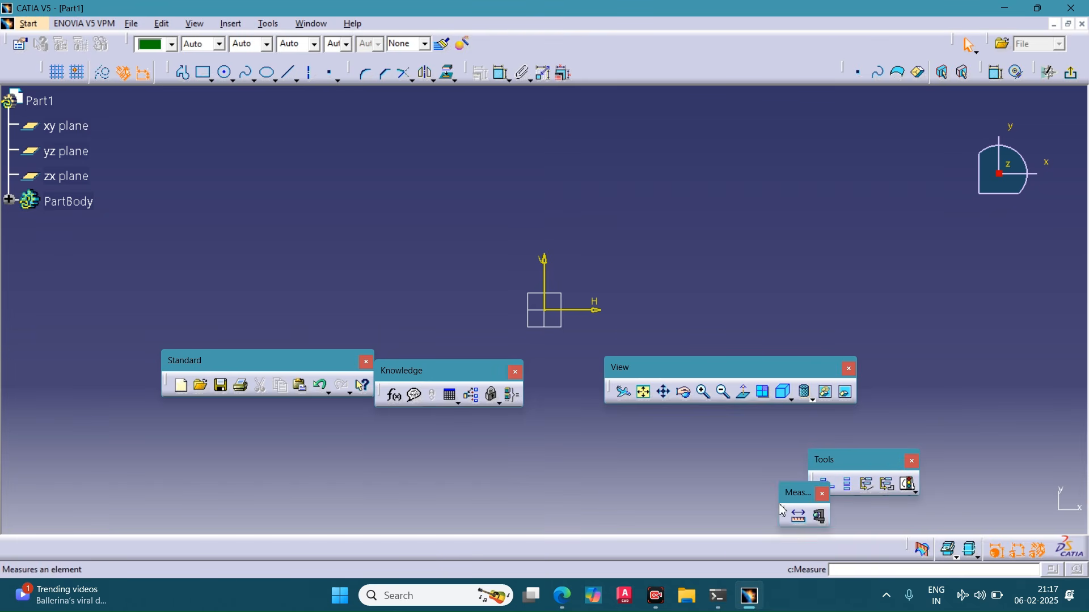
drag(792, 554, 810, 547)
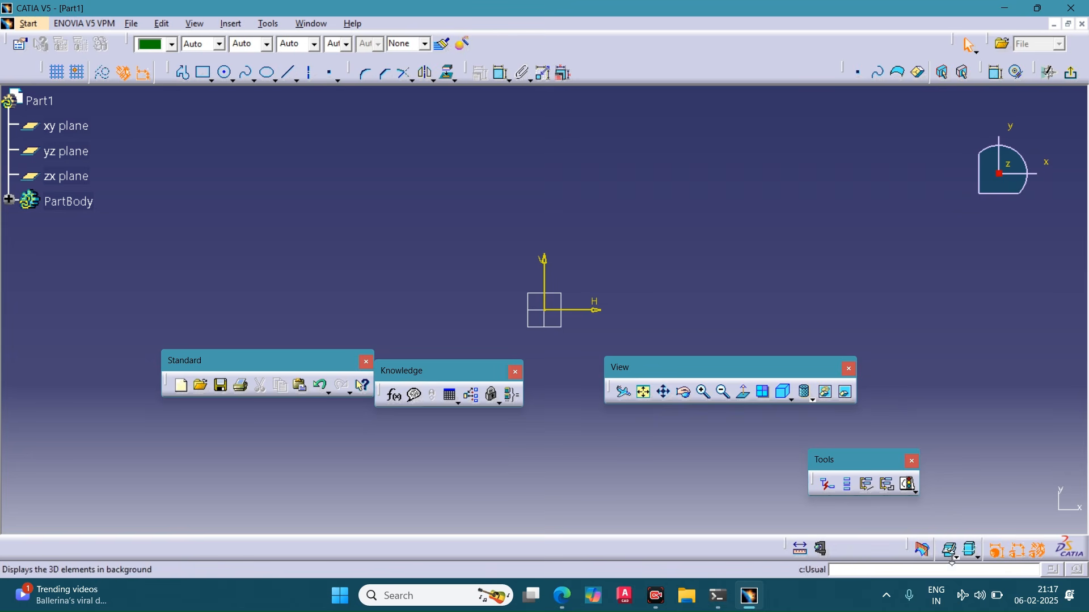
drag(971, 549, 892, 364)
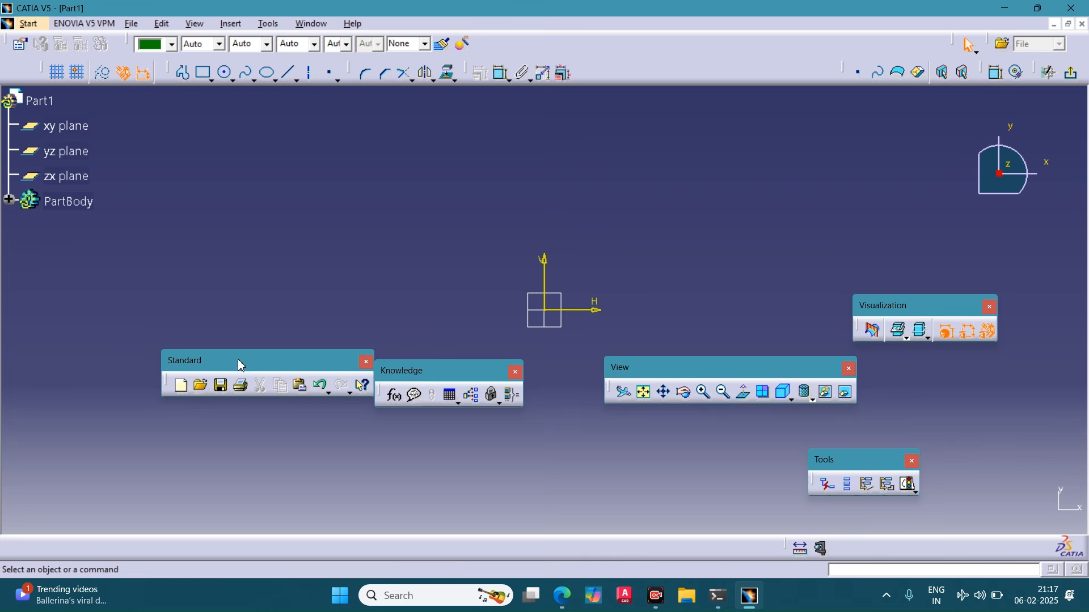
Step: Spread out the floating Standard, Knowledge, View, Tools and Visualization toolbars below the sketch axes
drag(241, 365, 168, 365)
drag(428, 374, 390, 367)
drag(608, 389, 556, 393)
drag(804, 445, 782, 433)
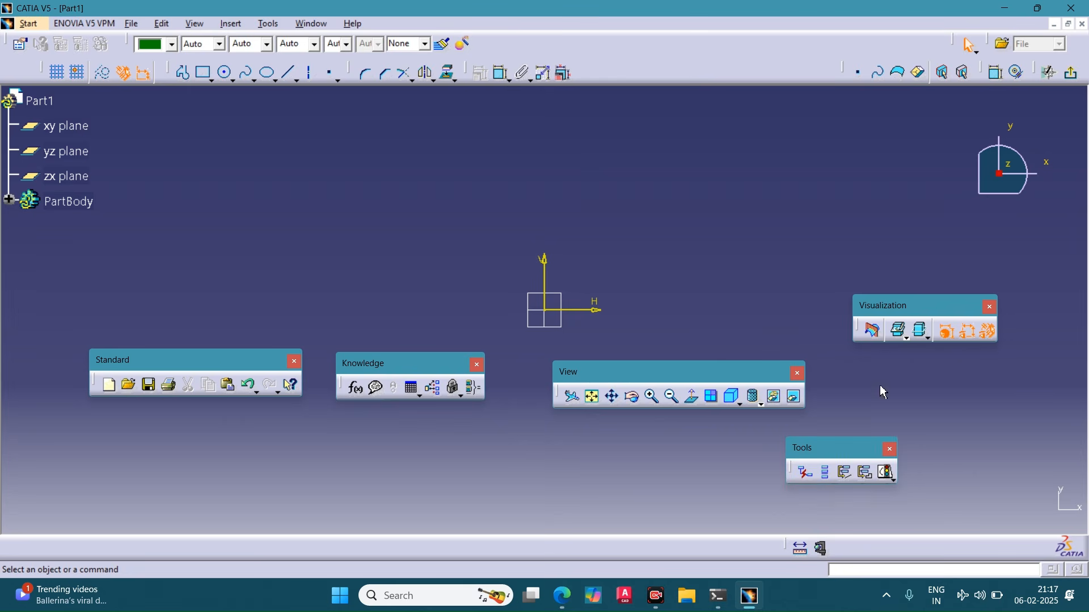
drag(893, 309, 919, 352)
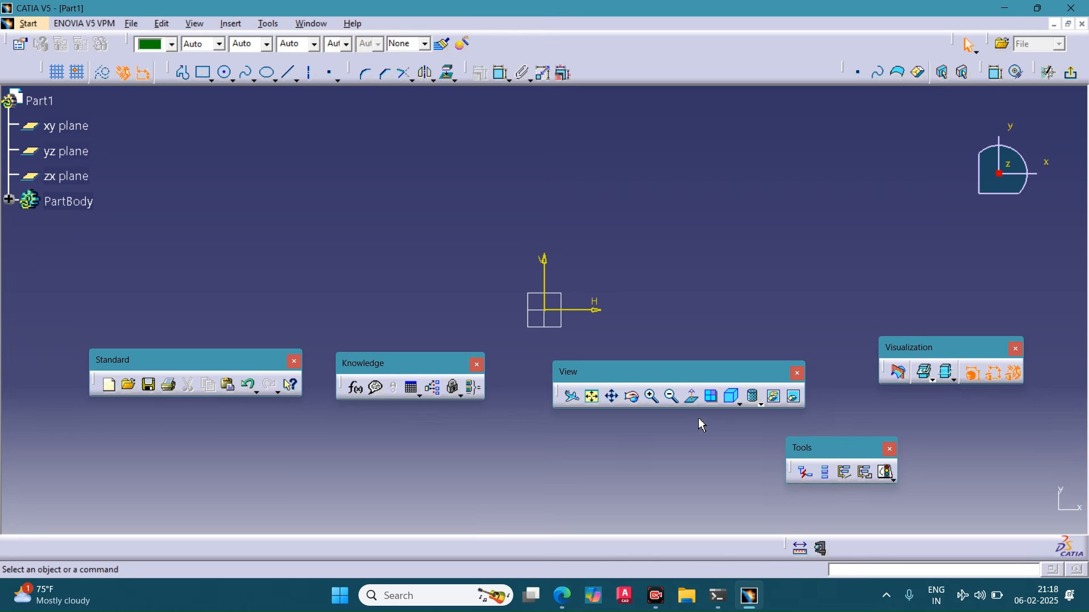
Step: Dock the Standard, Knowledge, View, Tools and Visualization toolbars in the lower row, with Visualization last after the Measure toolbar
drag(136, 360, 22, 550)
drag(390, 375, 250, 548)
drag(640, 385, 375, 550)
drag(802, 448, 645, 548)
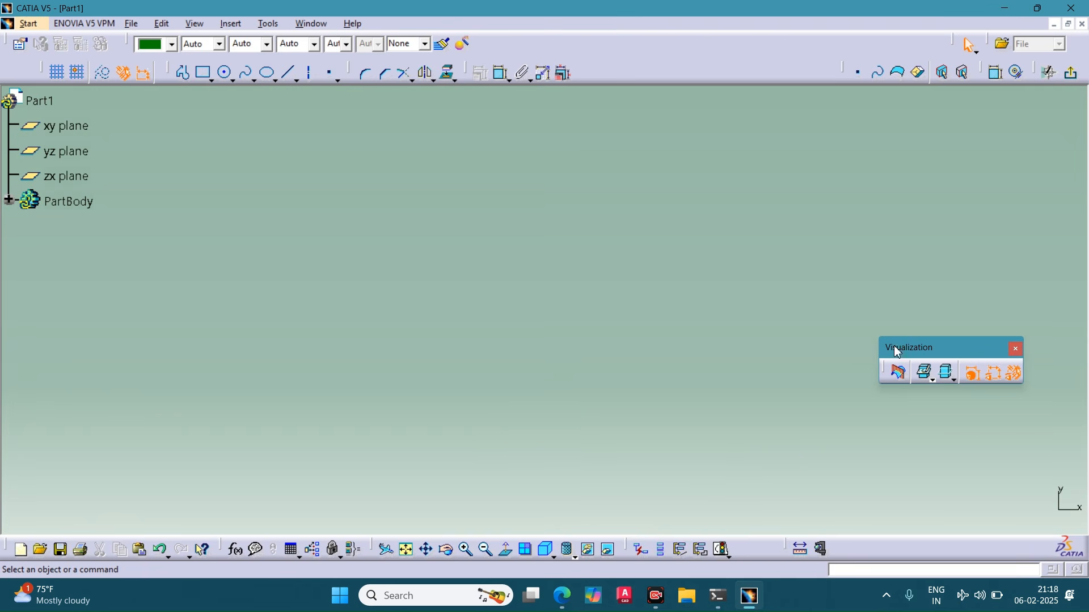
drag(898, 356, 913, 547)
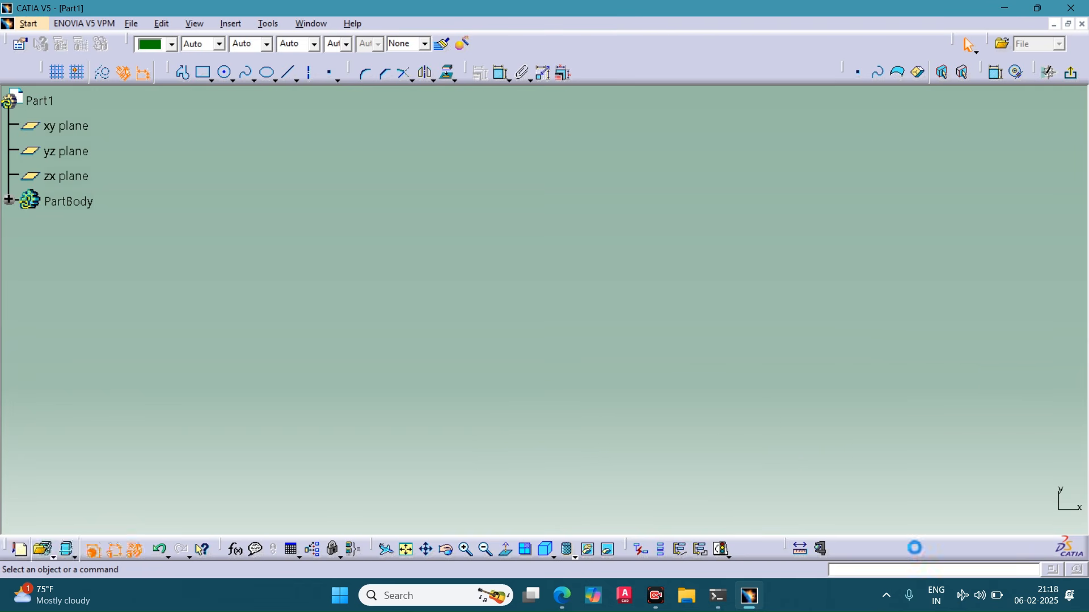
click(1061, 506)
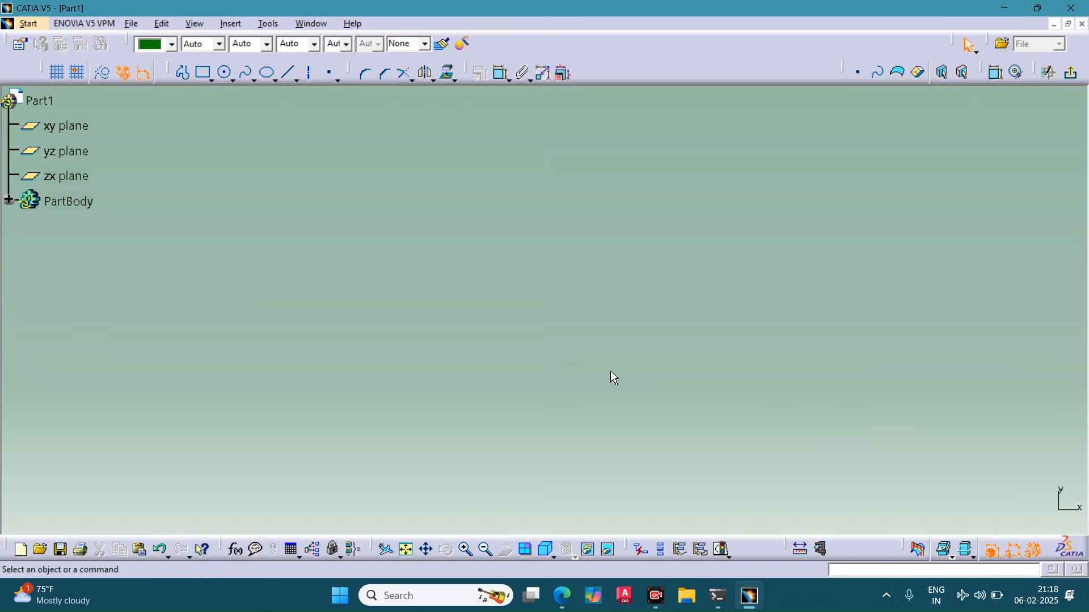
Step: Exit the Sketcher workbench and close the Part1 document
scroll(610, 370, up, 4)
scroll(597, 380, down, 4)
click(1072, 73)
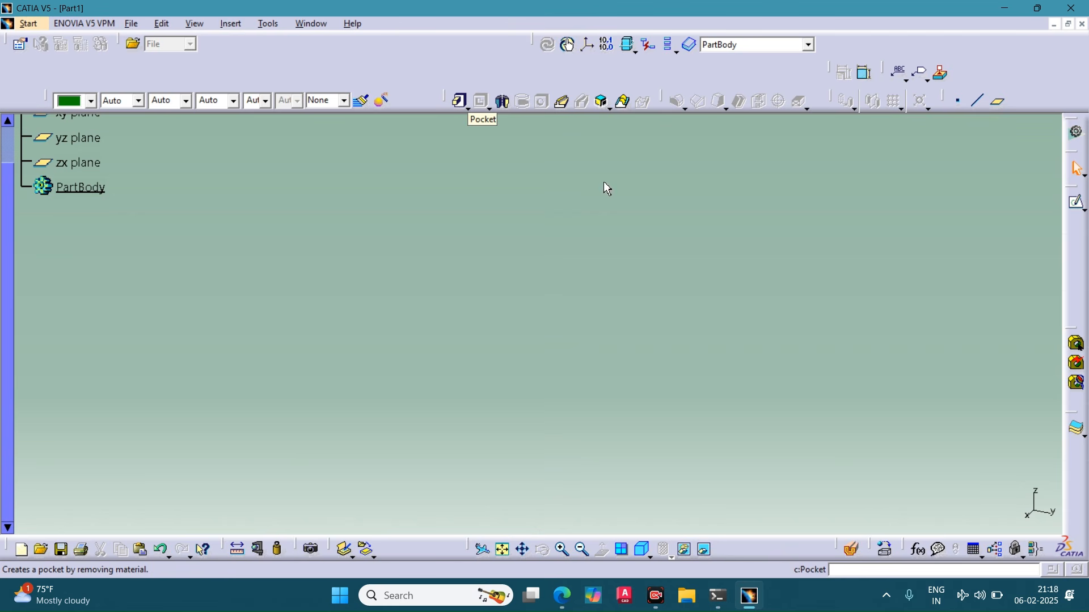
click(1083, 25)
click(580, 332)
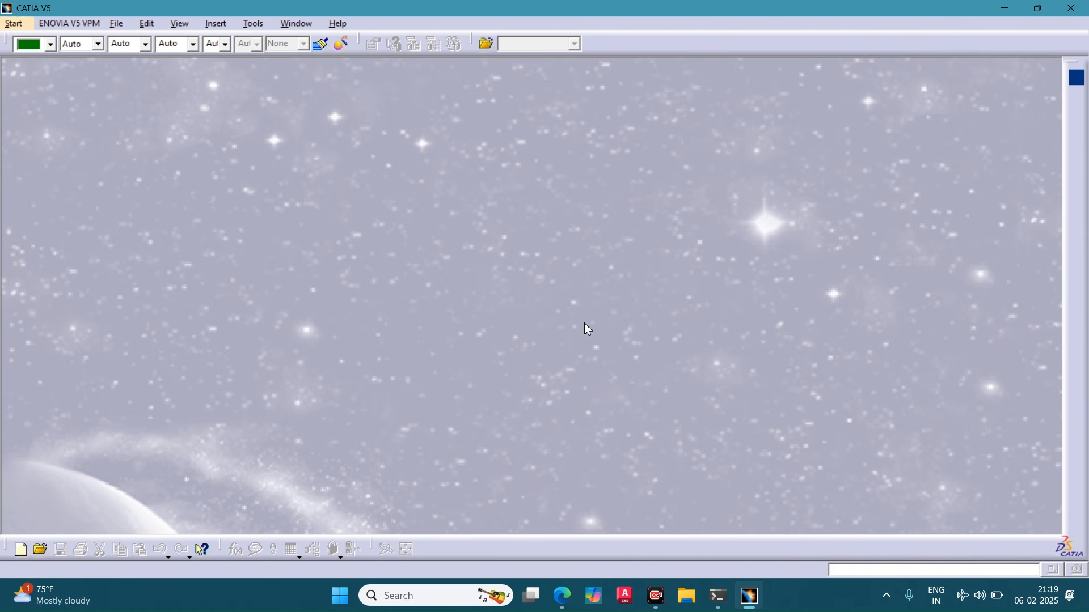
Step: Create a new part in the Part Design workbench and open a sketch on the xy plane
click(14, 23)
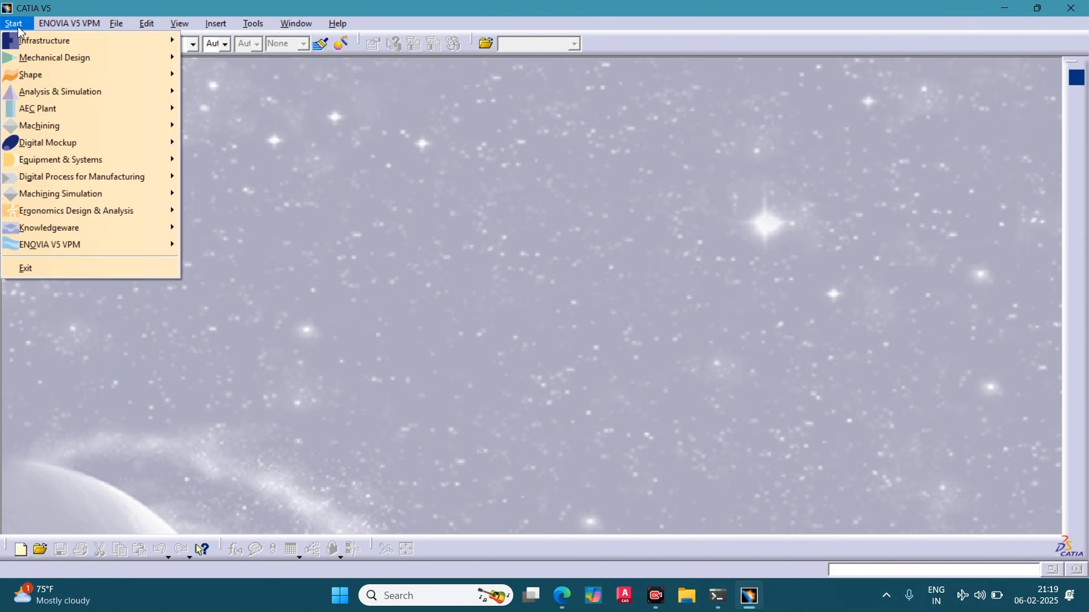
mouse_move(44, 63)
mouse_move(161, 49)
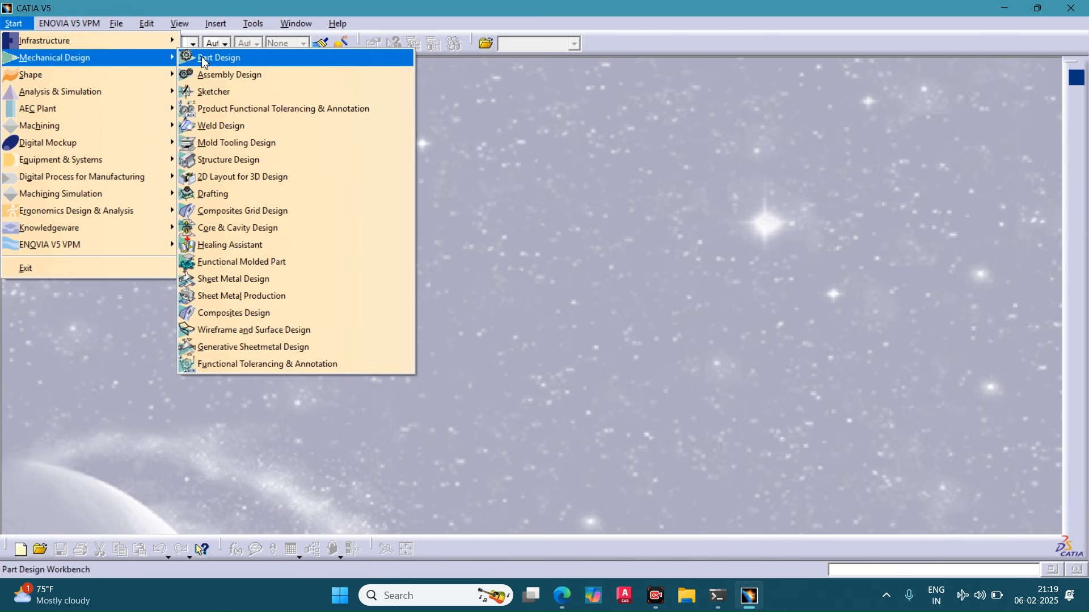
click(207, 57)
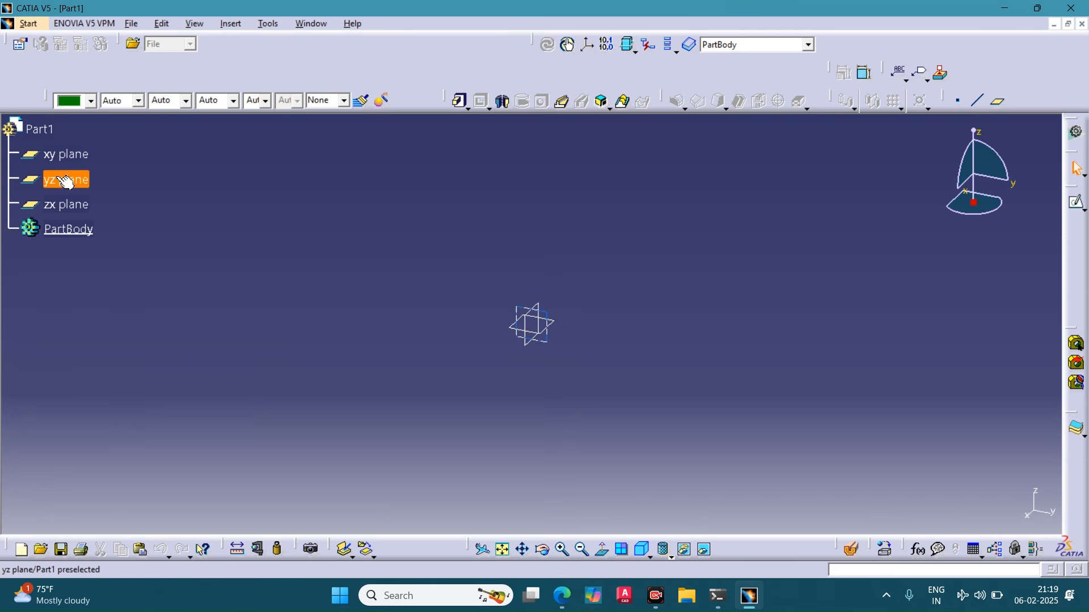
click(60, 163)
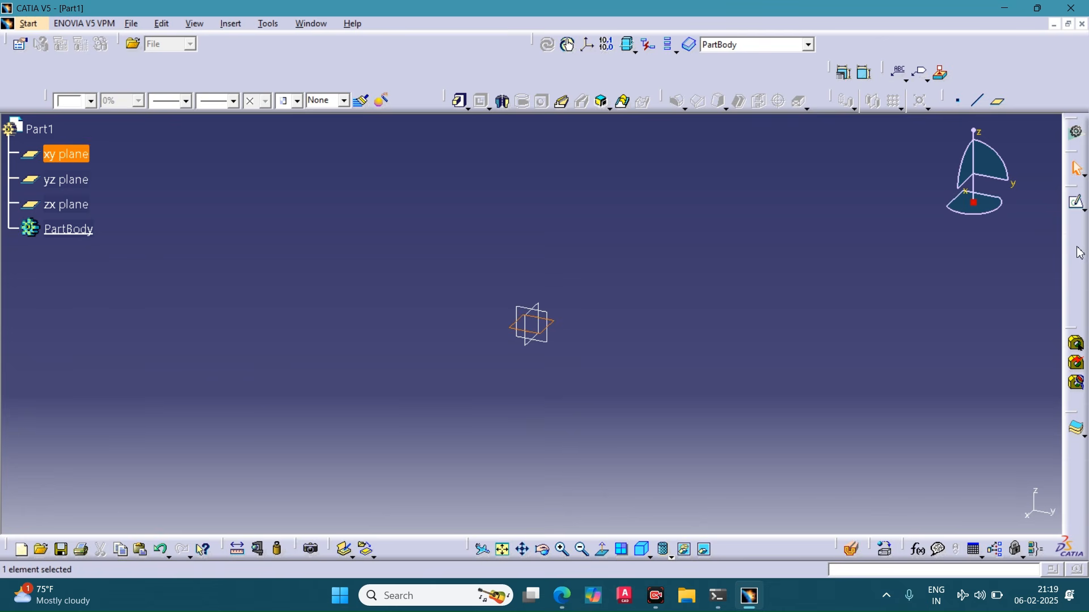
click(1078, 202)
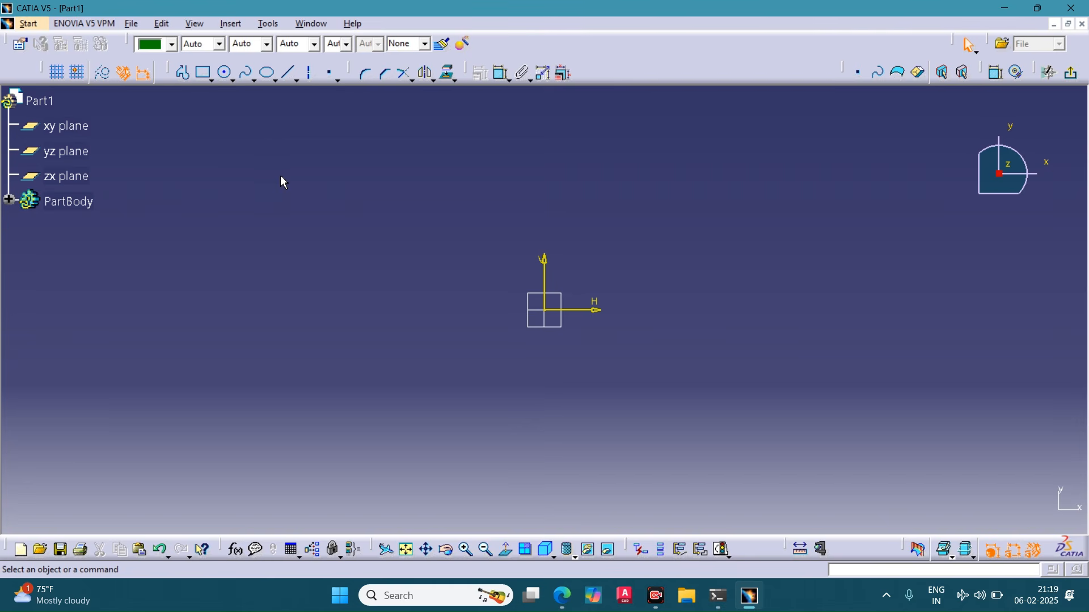
Step: Float the Sketch tools toolbar above the sketch axes and turn Grid and Snap to Point on and off again
mouse_move(42, 63)
mouse_down()
mouse_move(63, 110)
mouse_move(319, 214)
mouse_move(419, 228)
mouse_up()
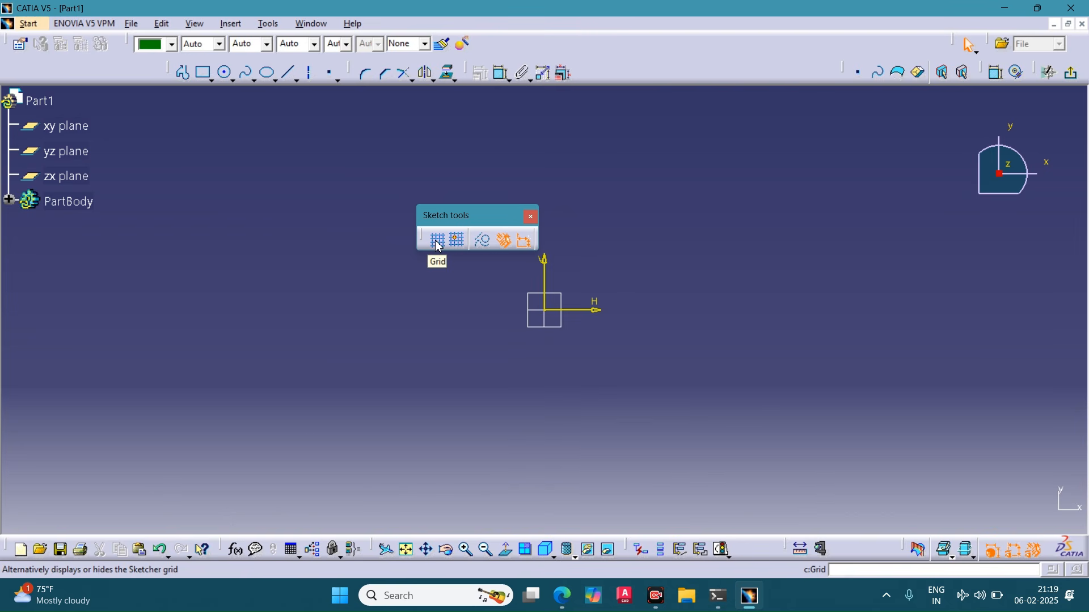
click(438, 242)
click(458, 241)
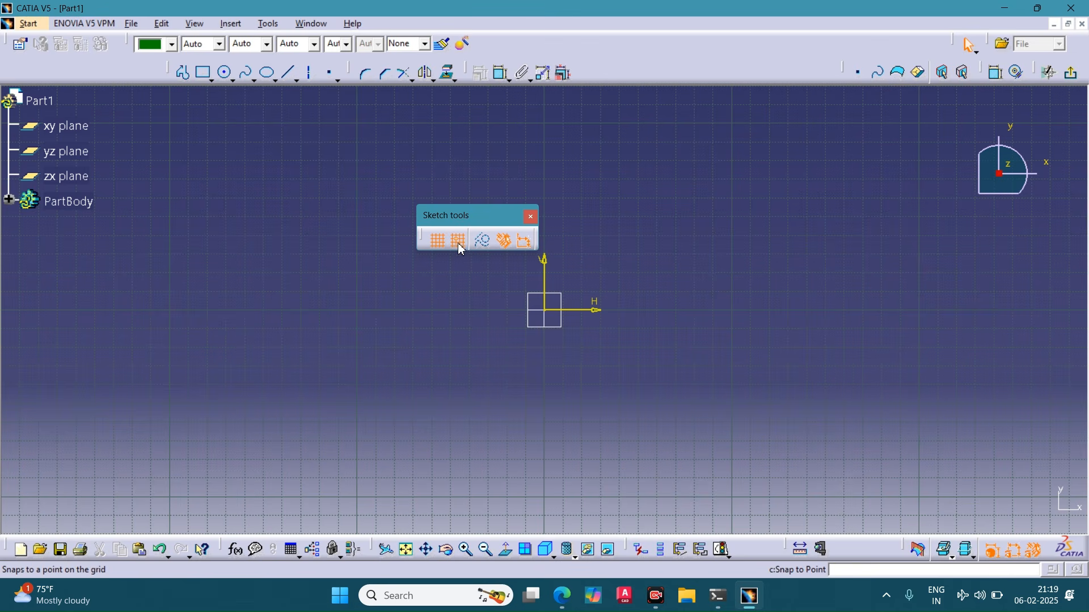
click(437, 245)
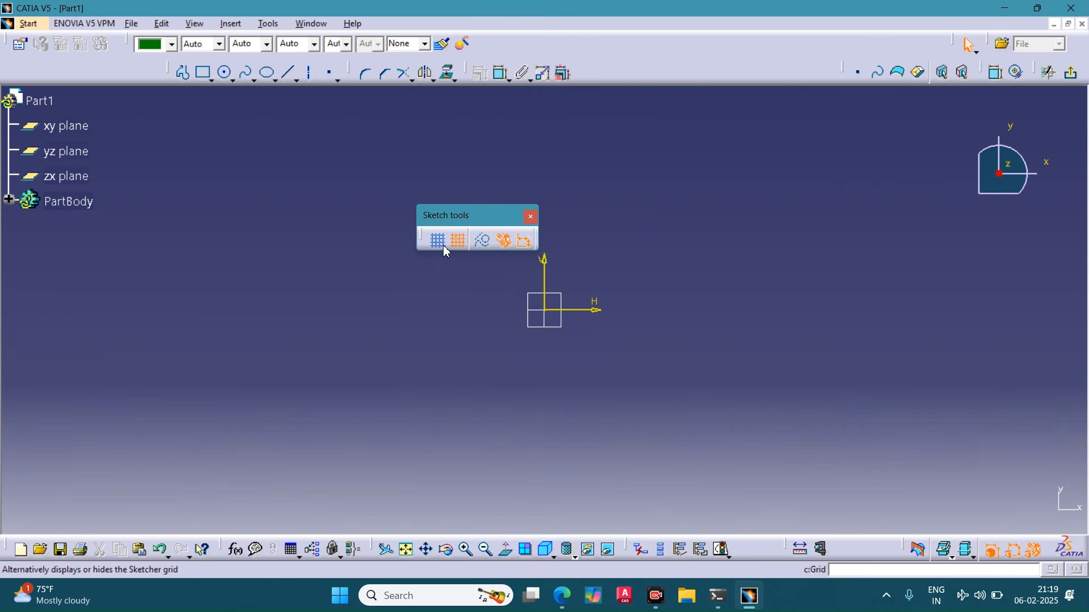
click(457, 240)
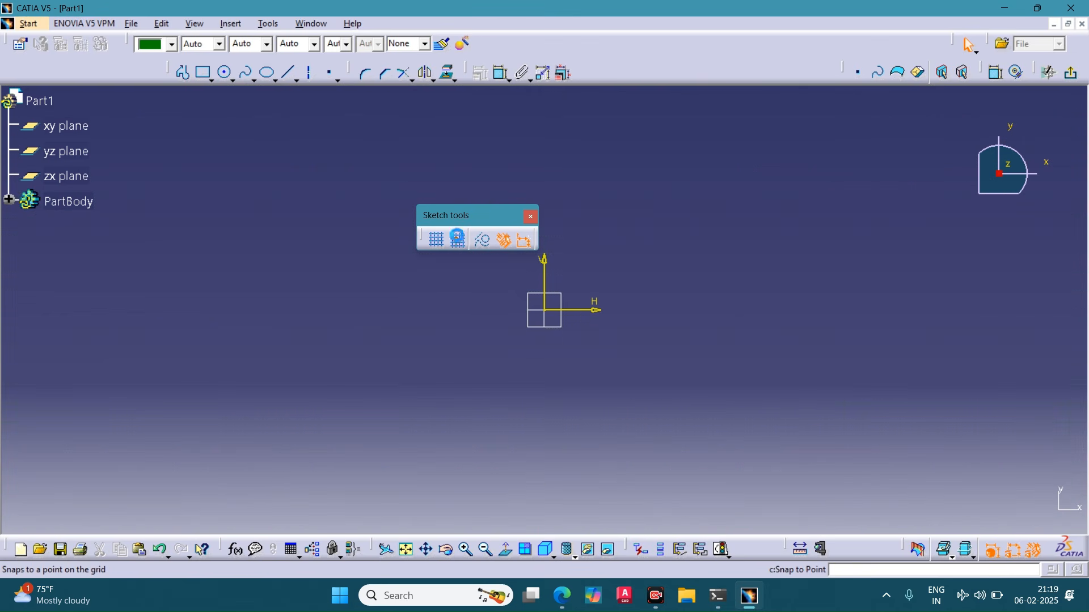
Step: Toggle Geometrical Constraints and Dimensional Constraints off and on in Sketch tools, leaving both switched on
click(485, 246)
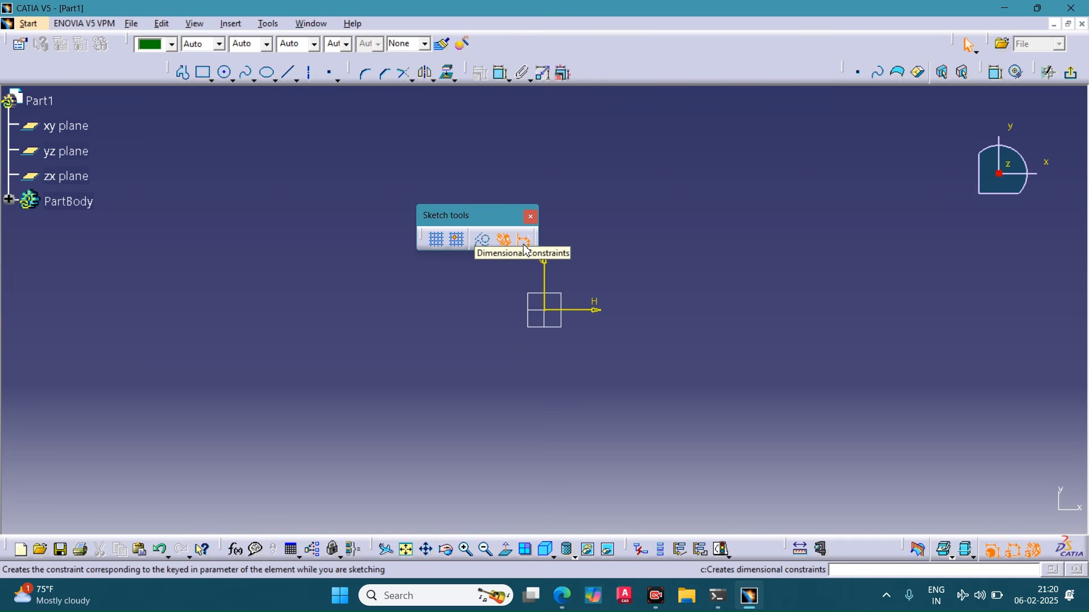
click(503, 239)
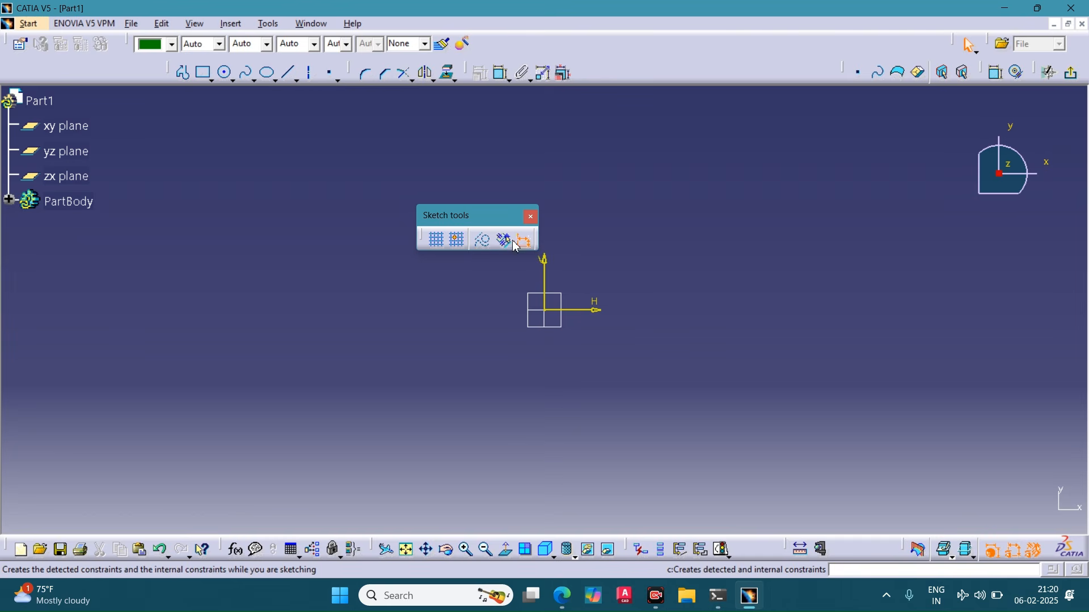
click(528, 240)
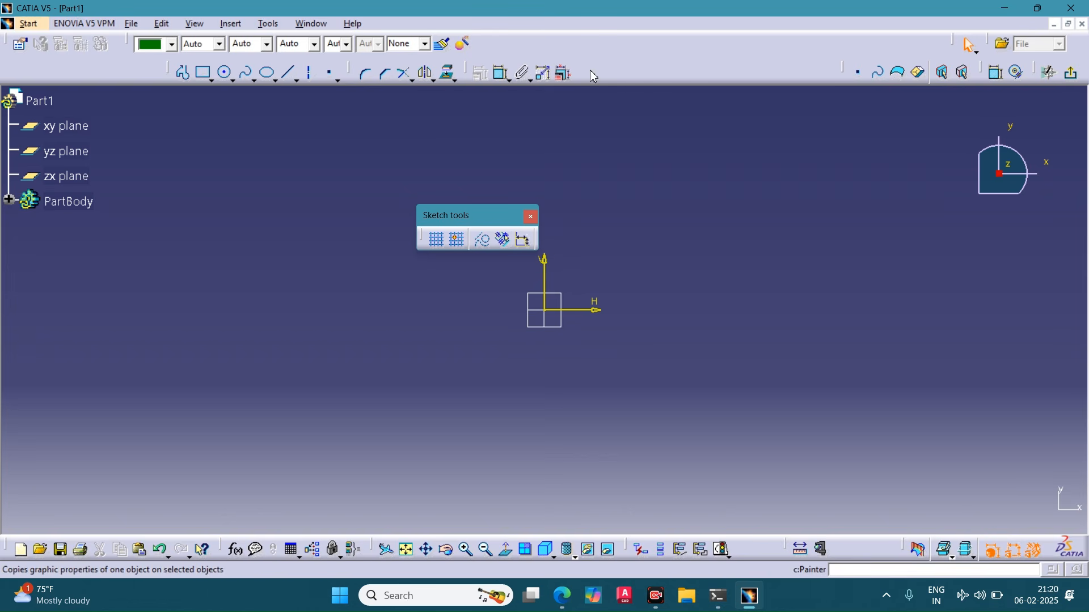
click(503, 240)
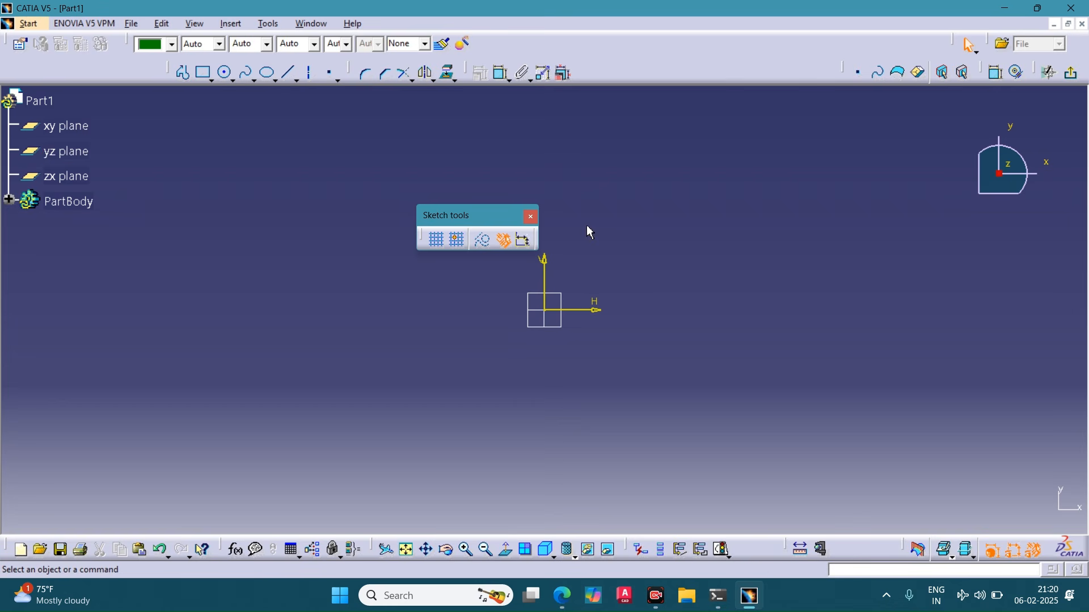
click(523, 239)
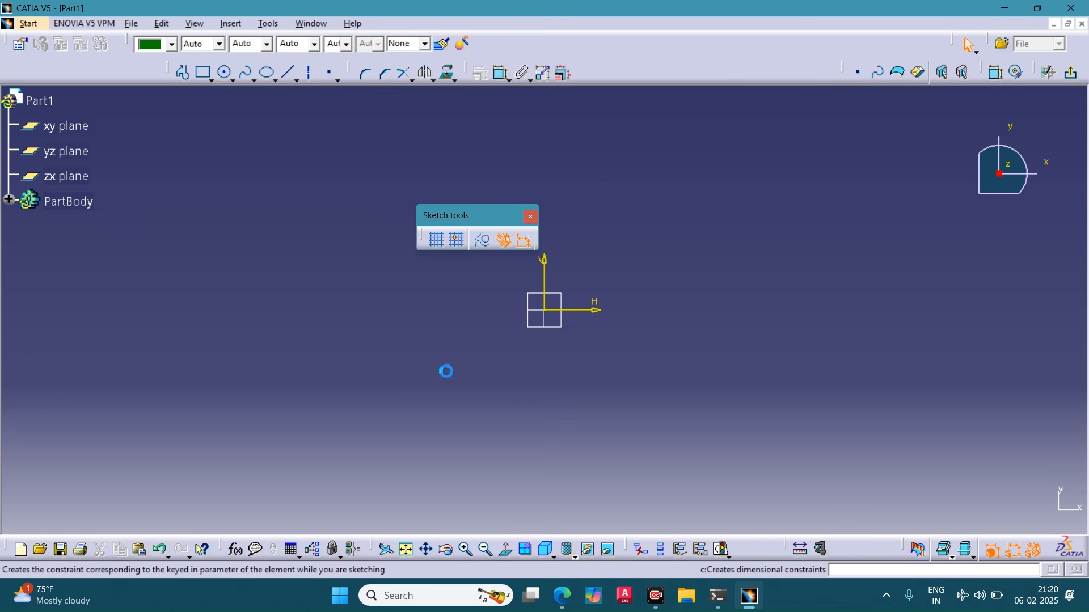
click(503, 241)
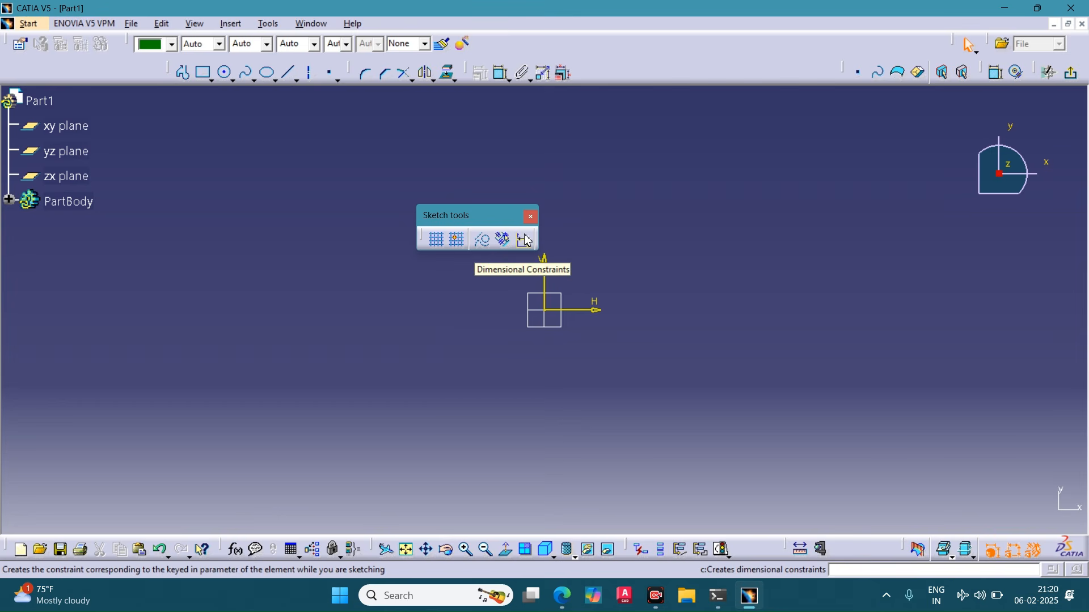
click(504, 240)
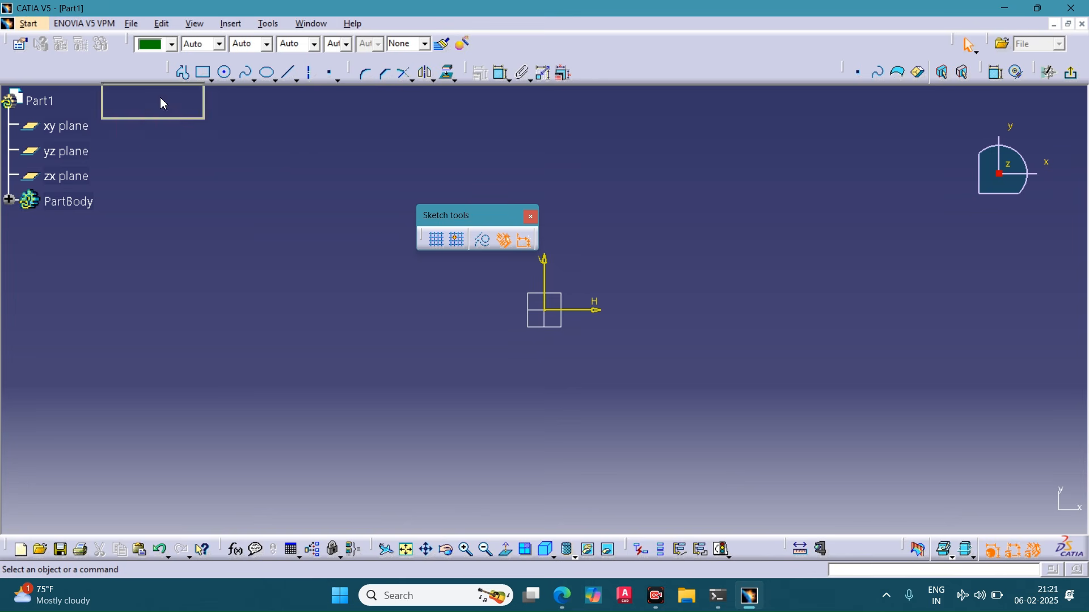
Step: Dock the Sketch tools toolbar at the start of the second toolbar row and float the Visualization toolbar below the sketch axes
drag(99, 75, 101, 76)
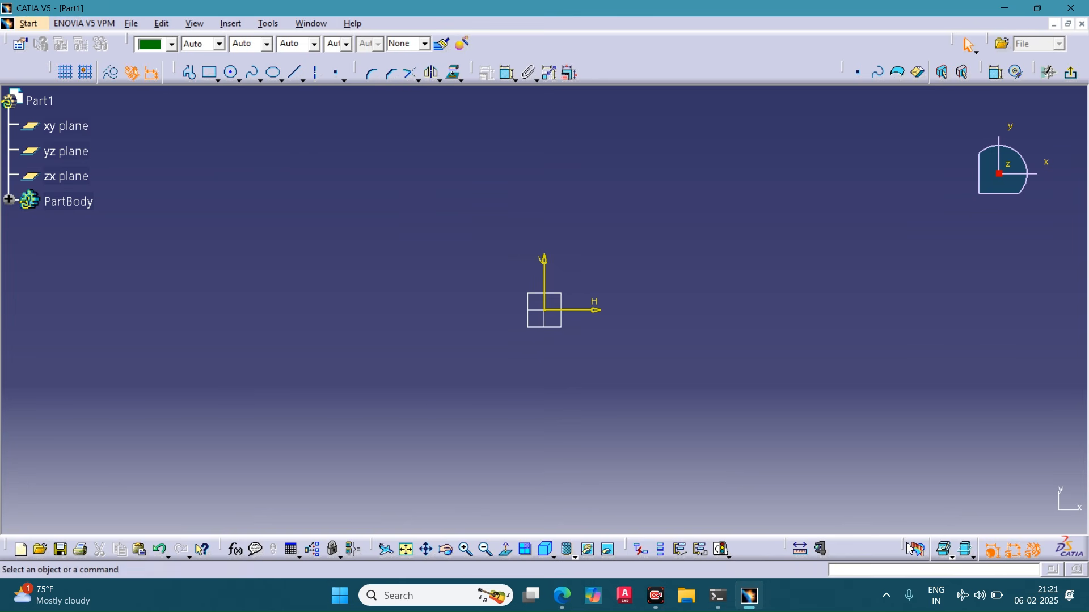
drag(907, 549, 721, 406)
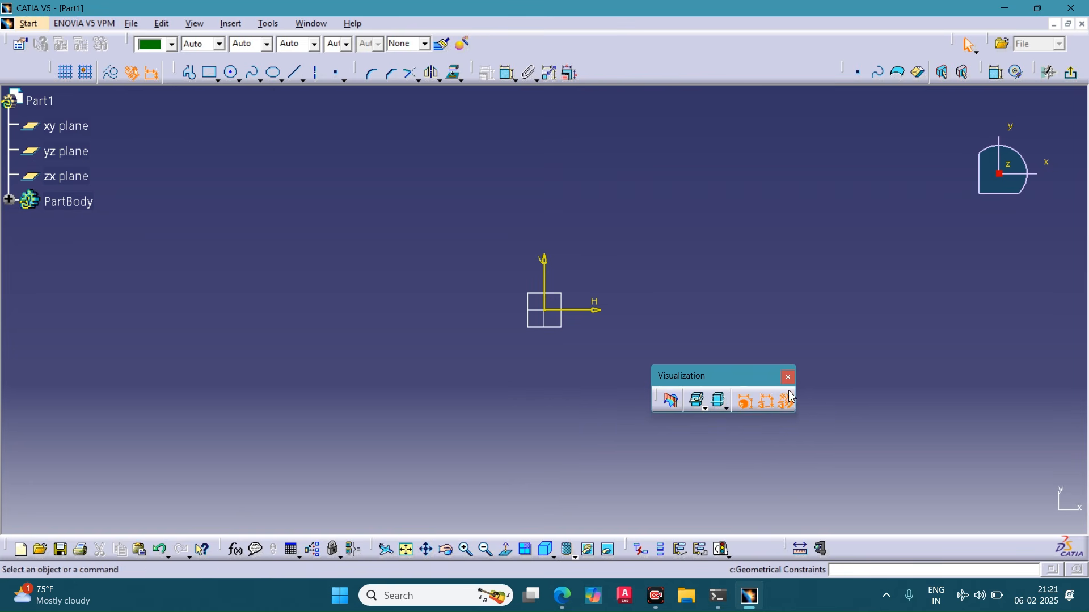
Step: Switch Diagnostics off and on again in the Visualization toolbar and dock that toolbar at the end of the lower toolbar row
click(748, 412)
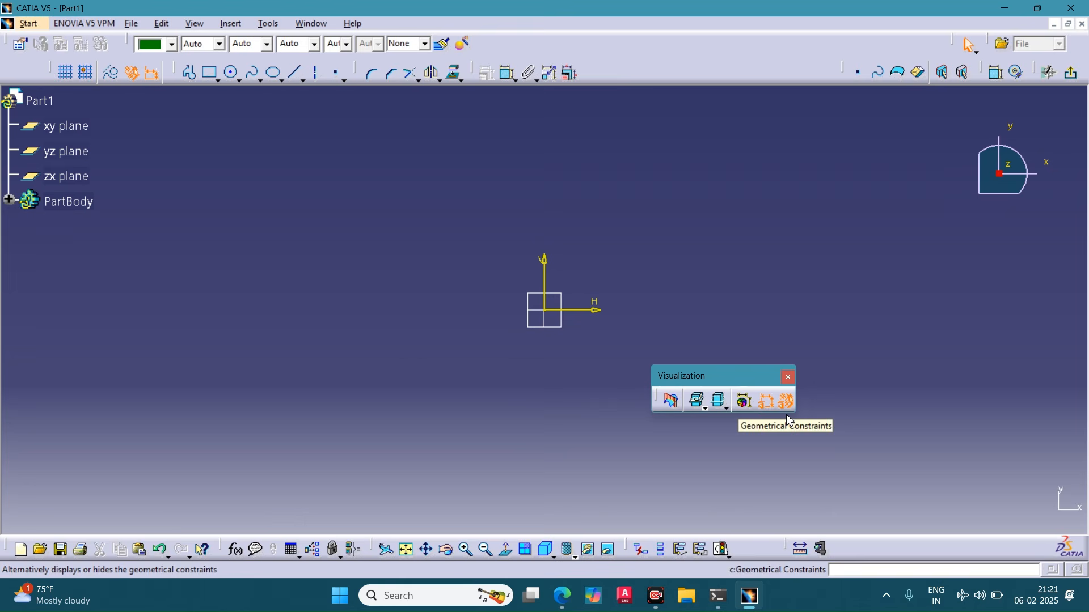
click(748, 403)
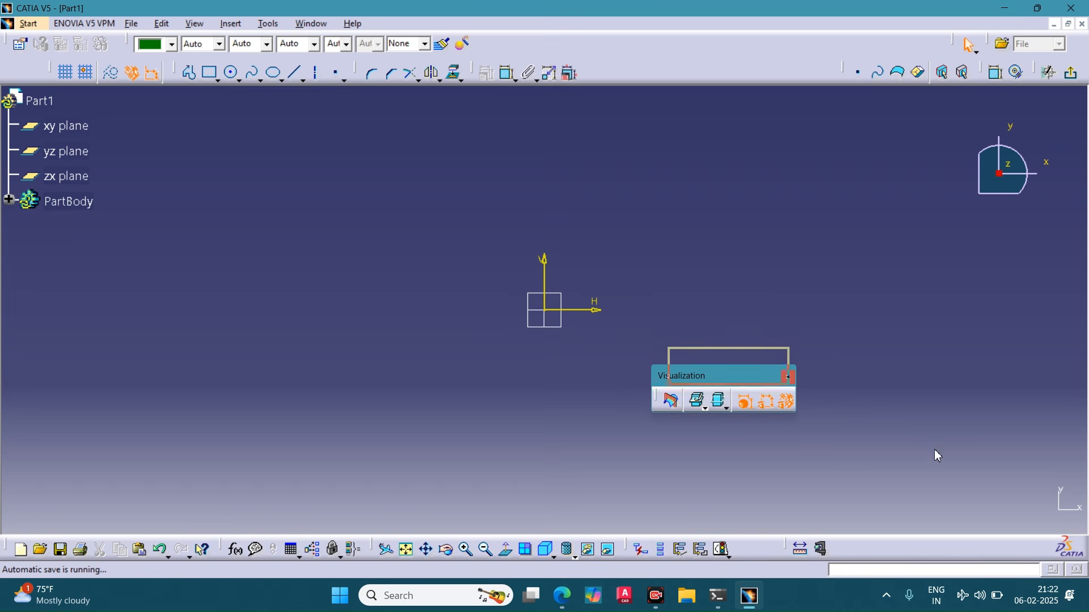
drag(951, 551, 950, 553)
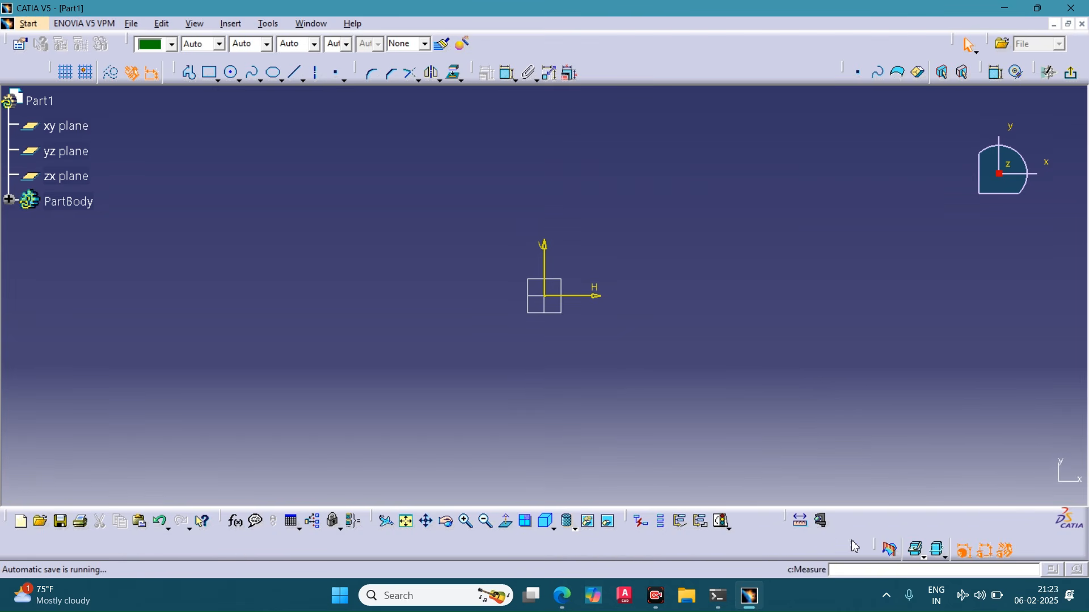
drag(875, 547, 866, 531)
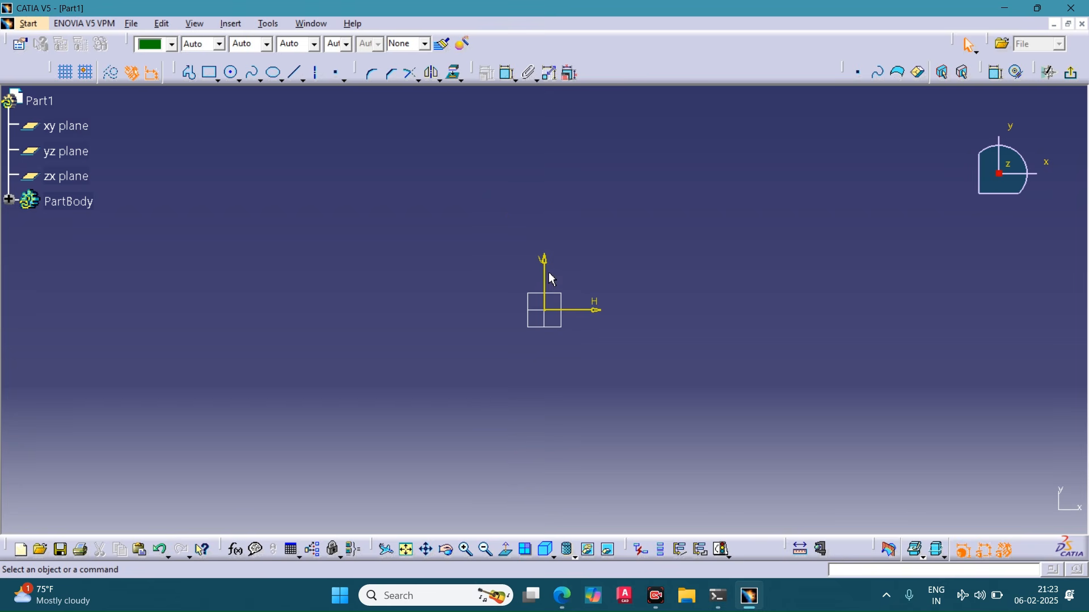
Step: Rotate the view out of the sketch plane and restore it with Normal View
mouse_move(612, 272)
middle_down()
mouse_move(527, 338)
mouse_move(421, 271)
mouse_move(563, 401)
mouse_move(555, 400)
middle_up()
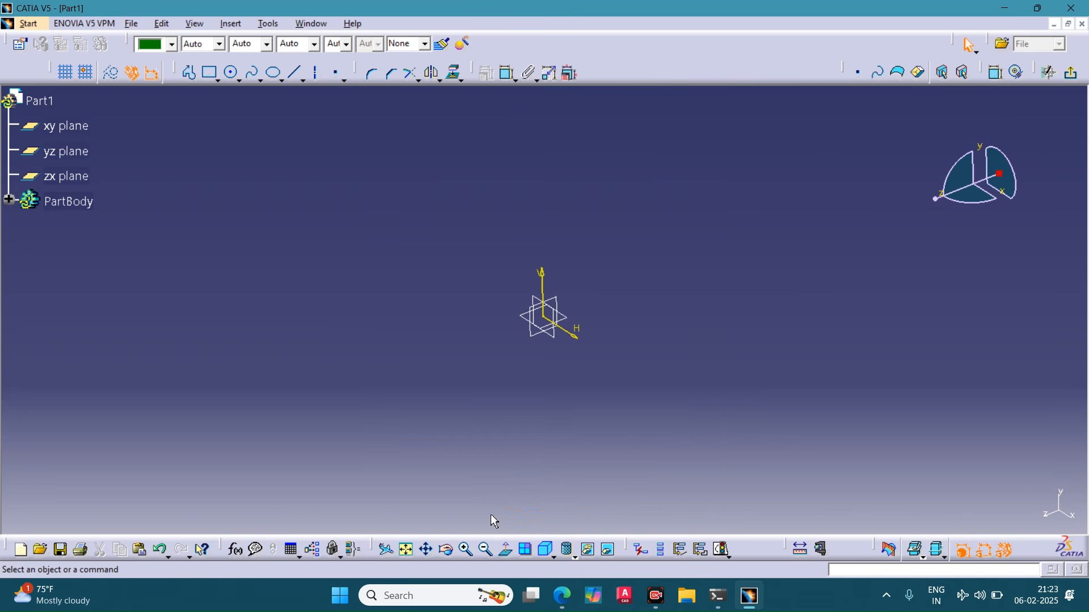
click(507, 550)
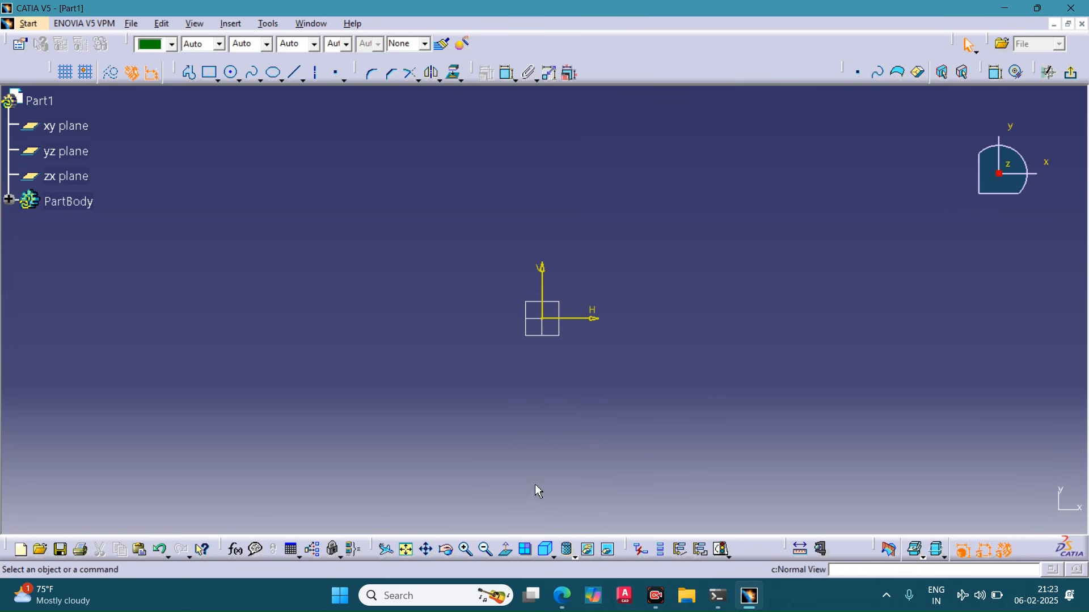
mouse_move(538, 491)
middle_down()
mouse_move(659, 328)
mouse_move(529, 495)
middle_up()
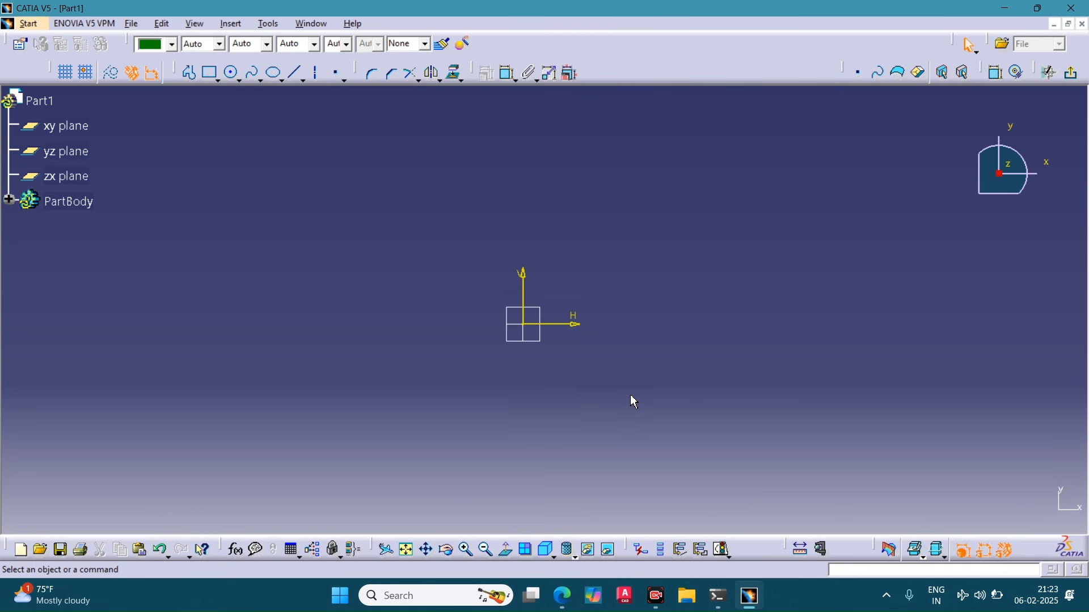
Step: Raise the display brightness in the Windows quick settings to nearly full
click(981, 595)
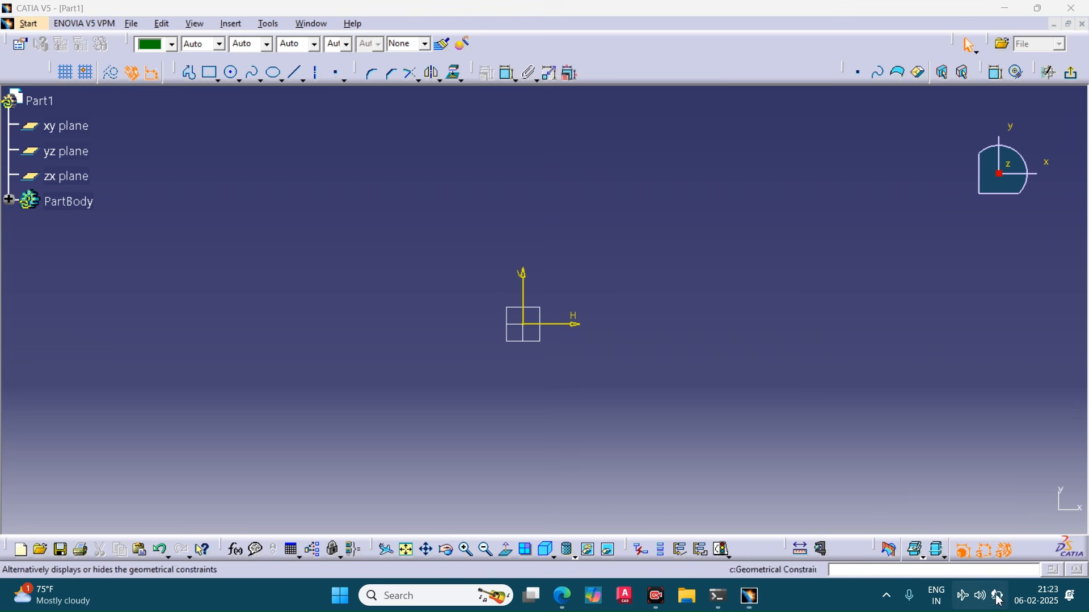
drag(984, 474, 1026, 474)
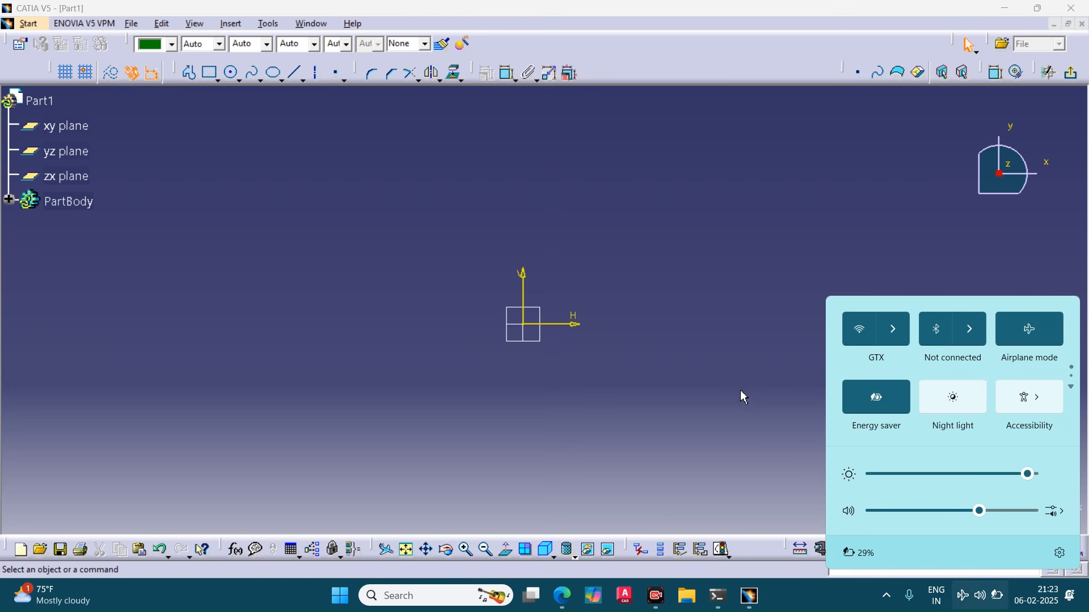
click(658, 295)
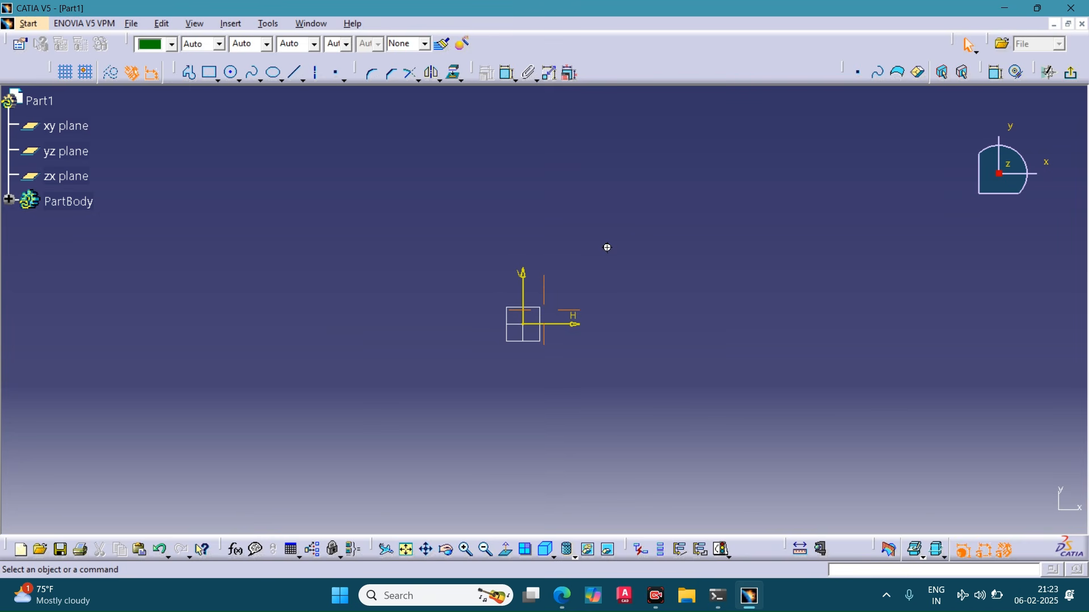
Step: Orbit the empty sketch freely to view its axes and reference planes from several oblique directions
mouse_move(606, 248)
middle_down()
mouse_move(581, 312)
mouse_move(356, 283)
mouse_move(729, 279)
mouse_move(501, 457)
mouse_move(581, 197)
mouse_move(593, 482)
mouse_move(529, 165)
mouse_move(479, 391)
mouse_move(700, 188)
mouse_move(517, 366)
mouse_move(393, 338)
mouse_move(668, 175)
mouse_move(474, 447)
mouse_move(729, 219)
mouse_move(459, 333)
mouse_move(722, 401)
mouse_move(1013, 208)
middle_up()
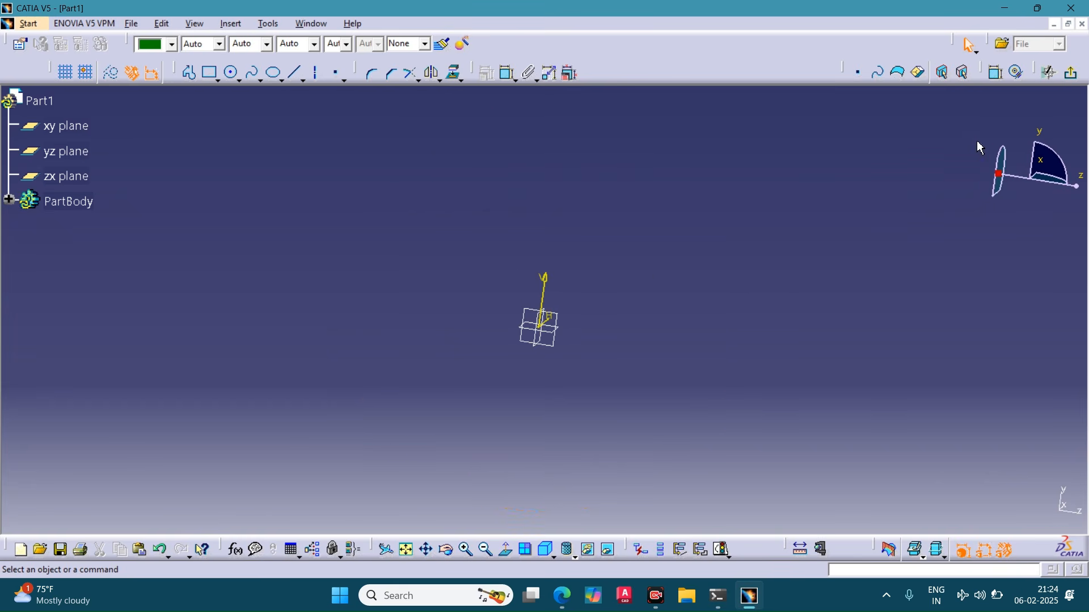
mouse_move(980, 147)
middle_down()
mouse_move(549, 355)
mouse_move(394, 190)
mouse_move(699, 396)
mouse_move(478, 340)
mouse_move(583, 214)
mouse_move(663, 347)
mouse_move(501, 384)
mouse_move(533, 195)
mouse_move(590, 197)
mouse_move(642, 247)
mouse_move(656, 318)
mouse_move(606, 400)
mouse_move(462, 406)
mouse_move(290, 295)
middle_up()
scroll(575, 286, down, 2)
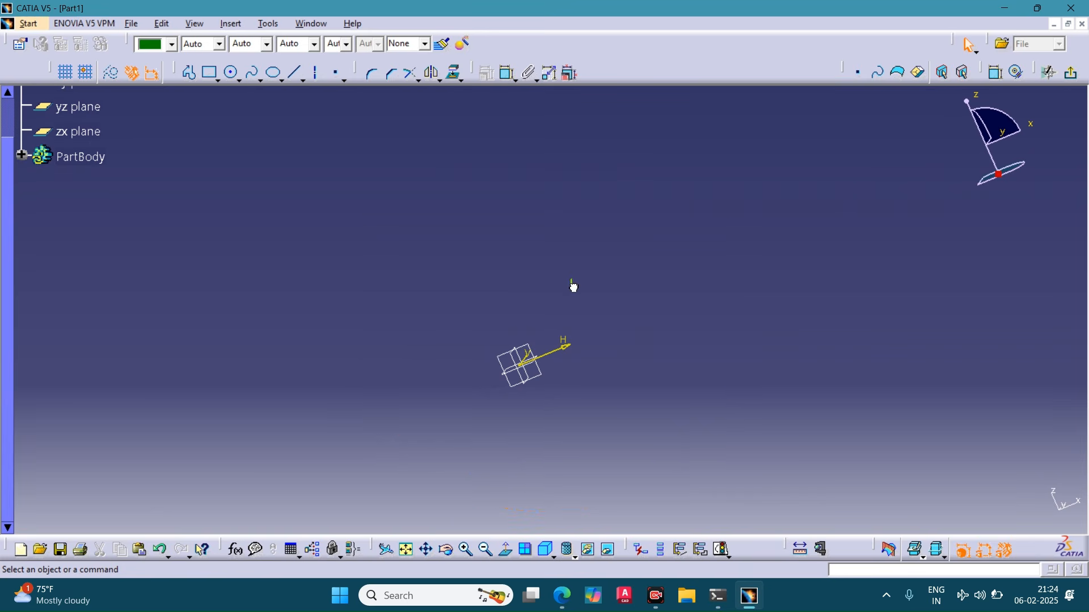
drag(536, 307, 578, 284)
middle_drag(600, 365, 463, 189)
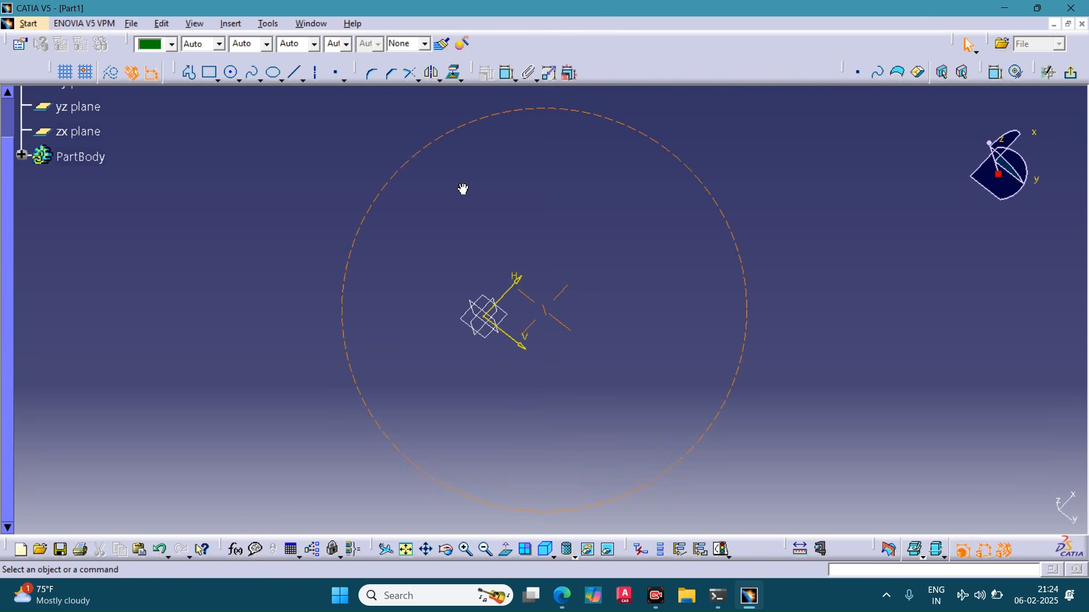
Step: Turn the sketch axes with the Rotate command and continue with free orbiting for comparison
click(448, 551)
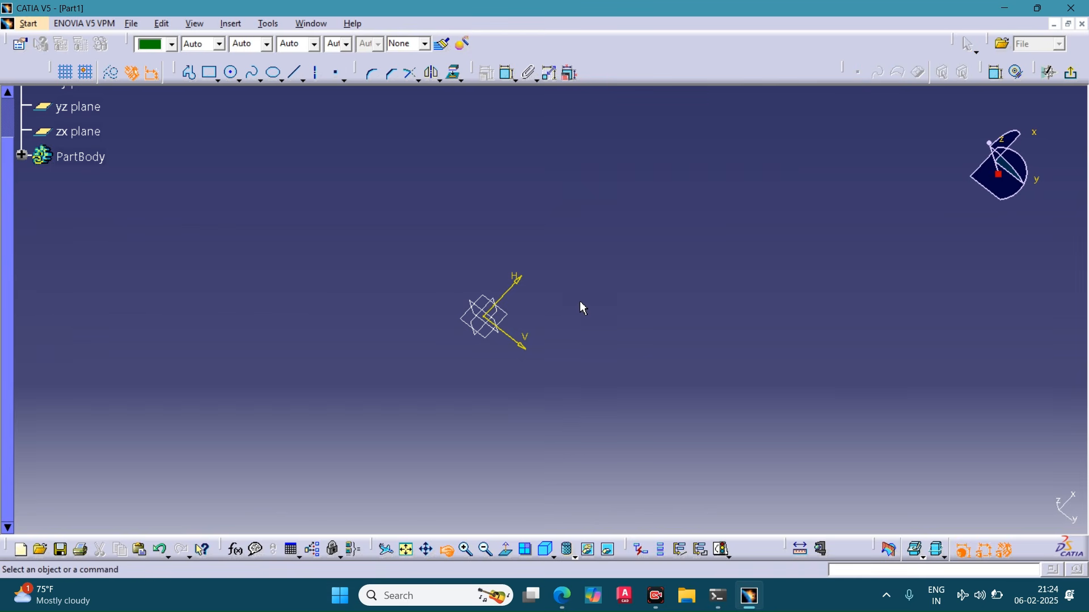
drag(603, 289, 499, 442)
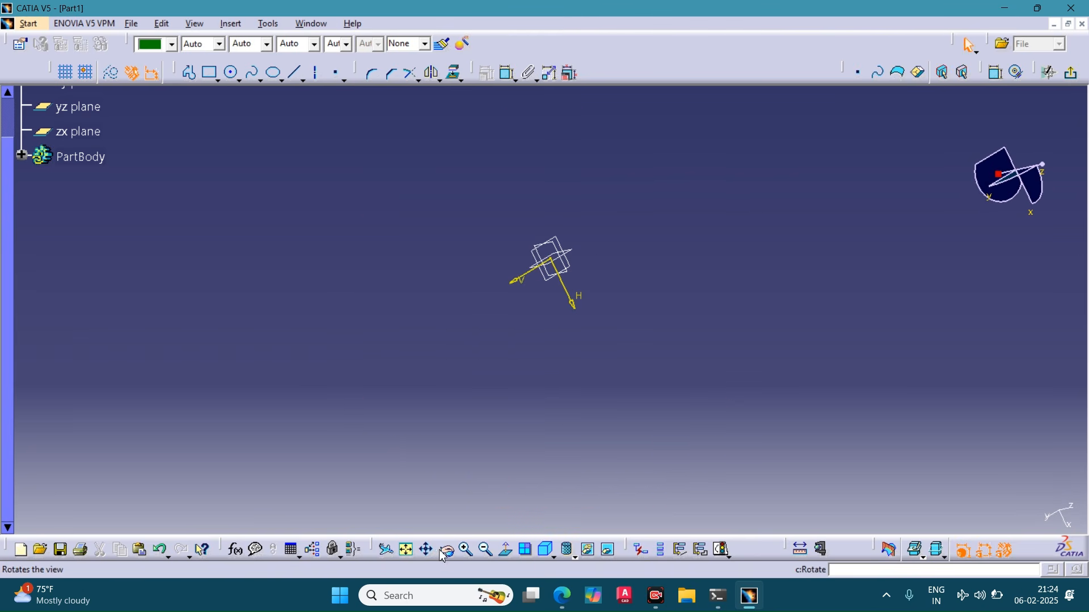
drag(594, 365, 635, 294)
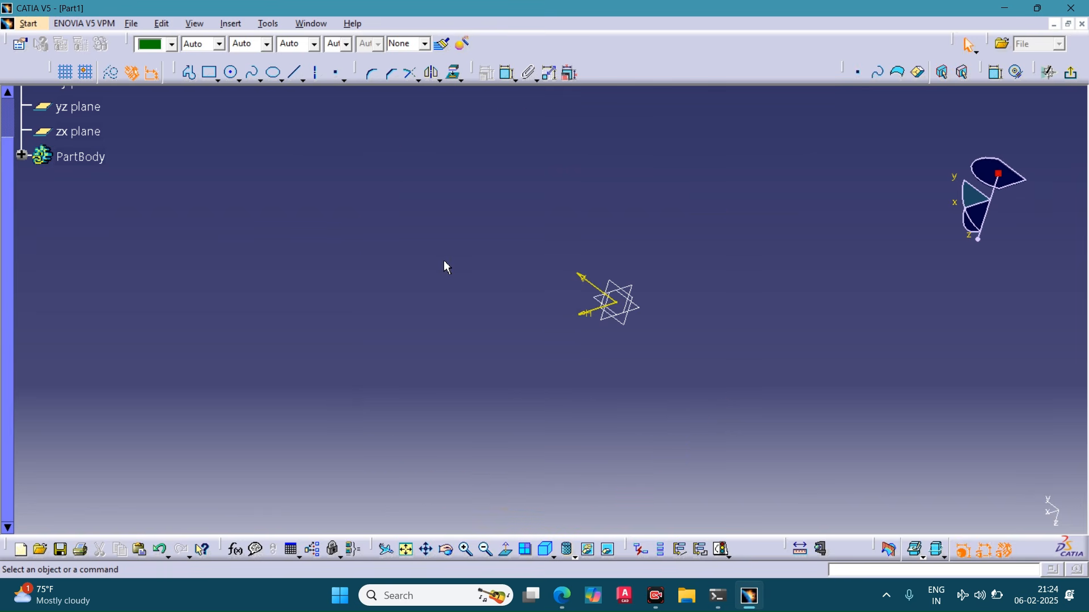
mouse_move(447, 267)
middle_down()
mouse_move(503, 423)
mouse_move(663, 289)
mouse_move(532, 226)
mouse_move(628, 447)
mouse_move(712, 248)
mouse_move(526, 222)
mouse_move(474, 318)
mouse_move(507, 366)
middle_up()
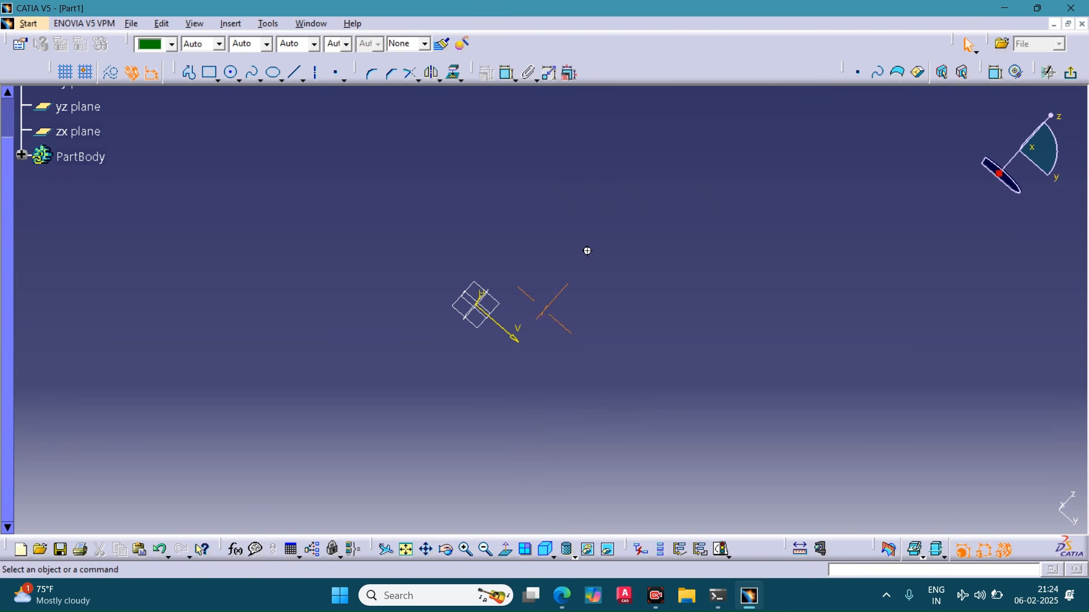
mouse_move(587, 251)
middle_down()
mouse_move(585, 307)
mouse_move(401, 279)
mouse_move(530, 230)
middle_up()
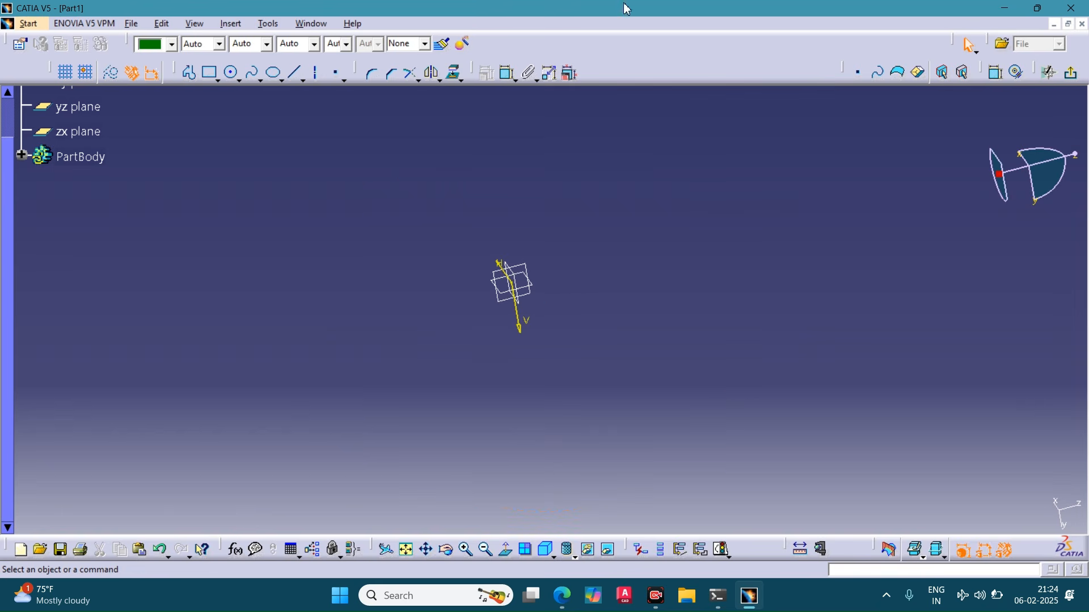
Step: Rotate the sketch axes once more with the Rotate command and restore the Normal View
click(448, 550)
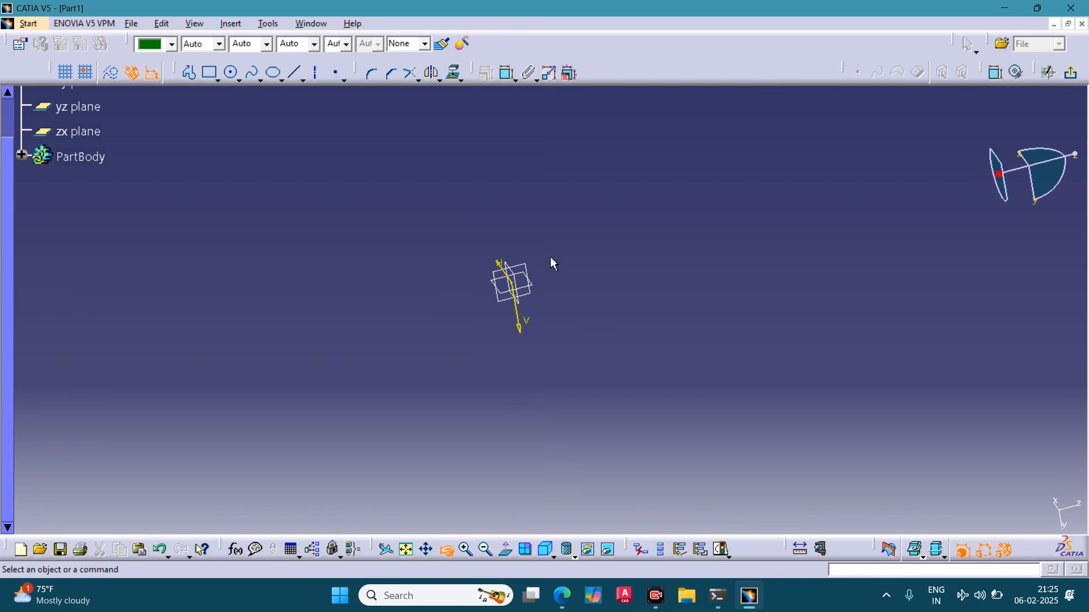
middle_drag(499, 346, 505, 263)
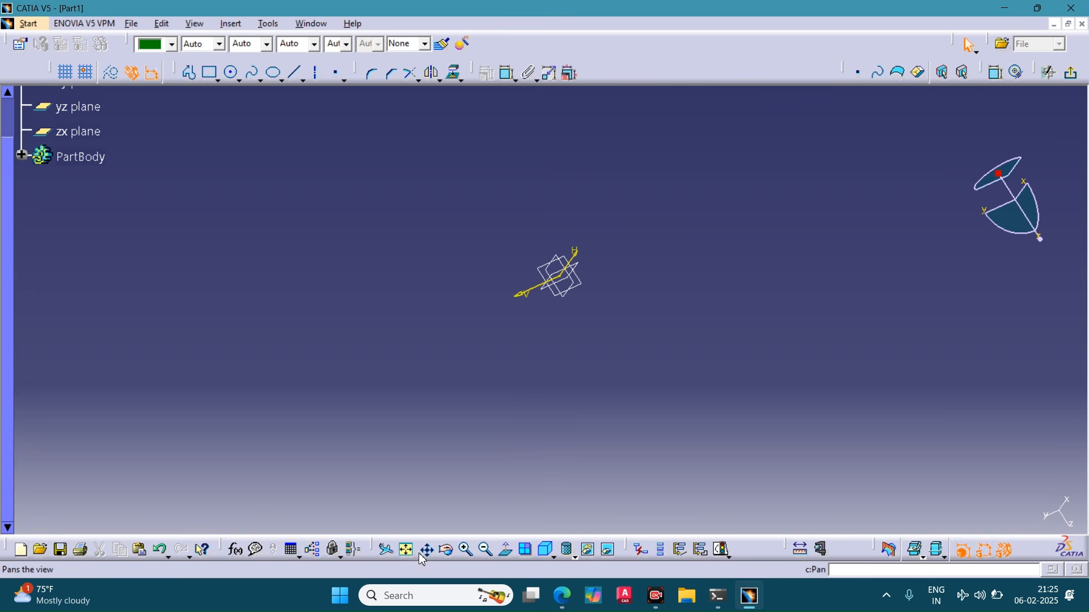
click(446, 553)
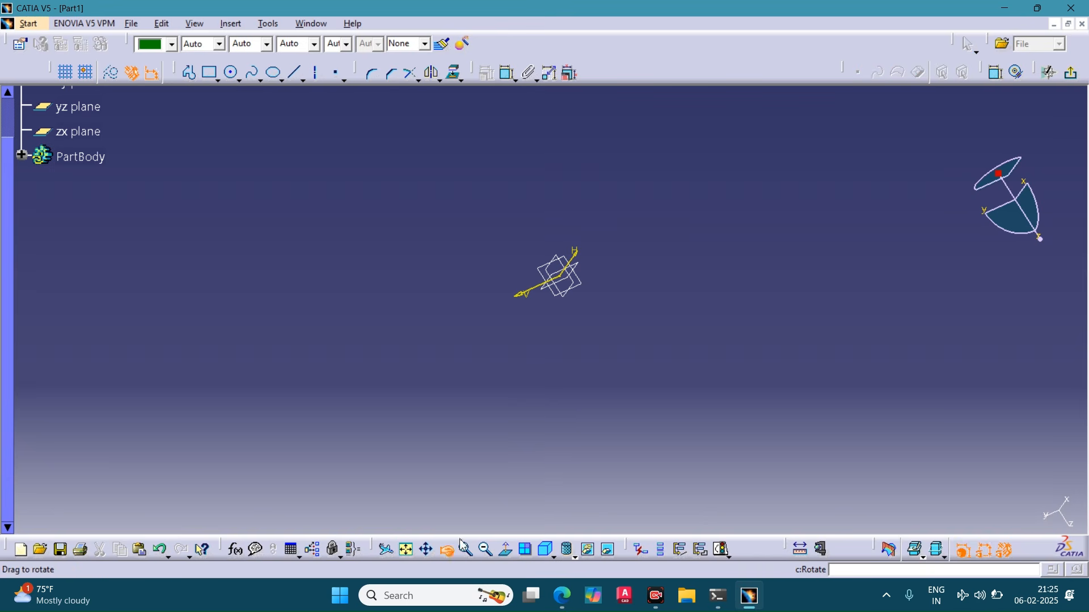
drag(454, 362, 486, 501)
click(506, 555)
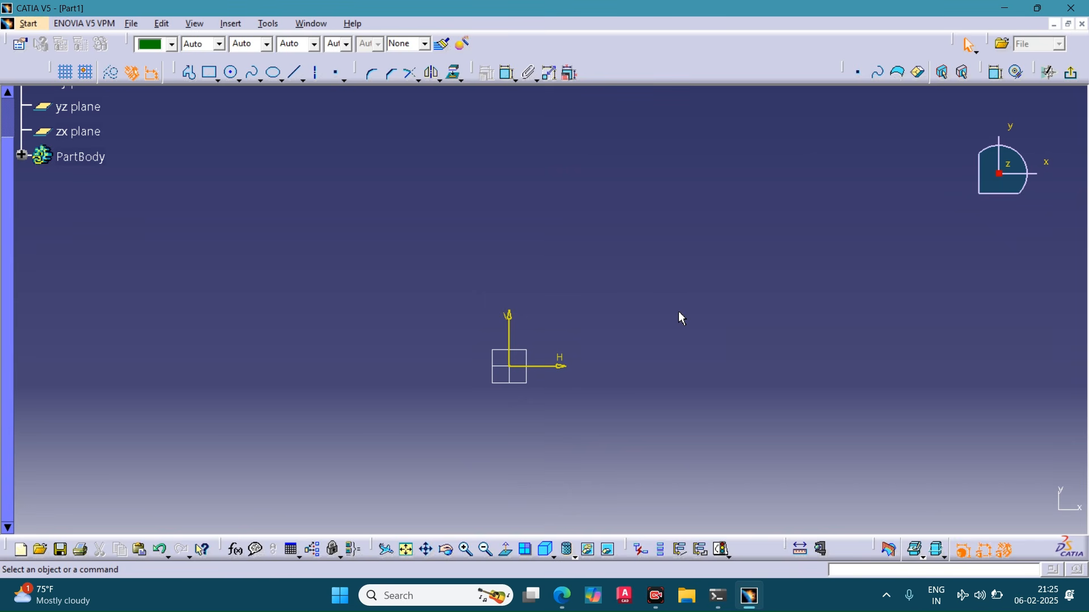
Step: Sketch a circle centred on the origin, its edge just inside the H and V axis arrowheads, and deselect it
click(233, 74)
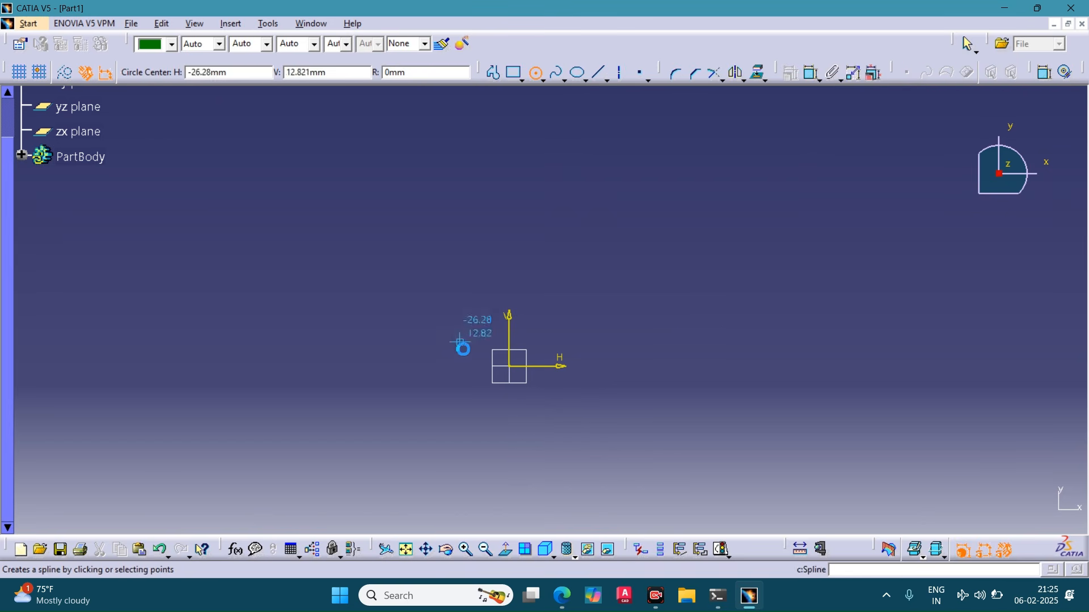
click(509, 367)
click(531, 329)
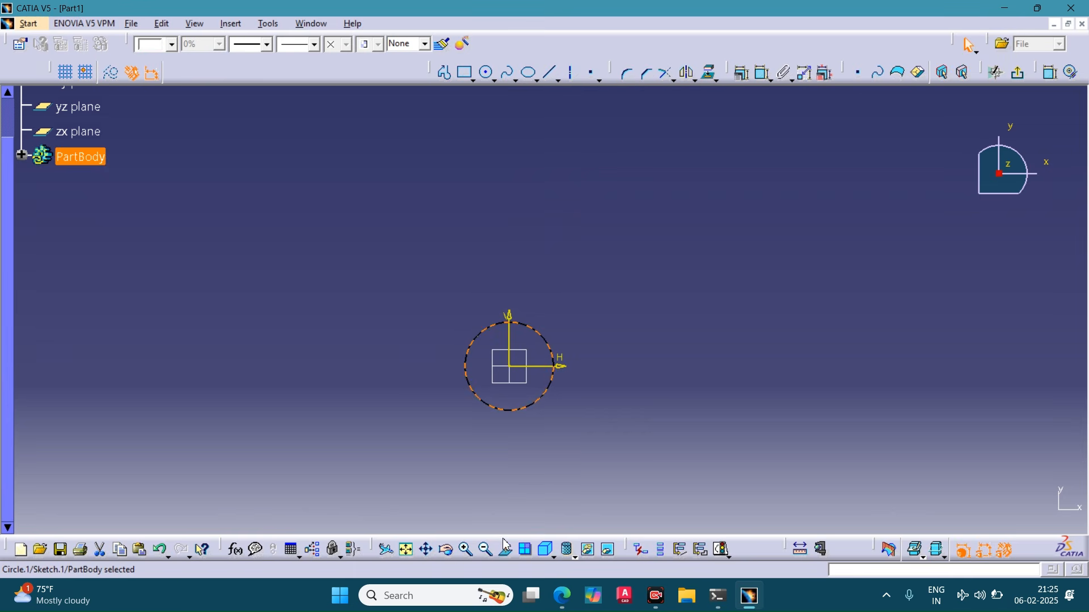
middle_drag(595, 332, 704, 259)
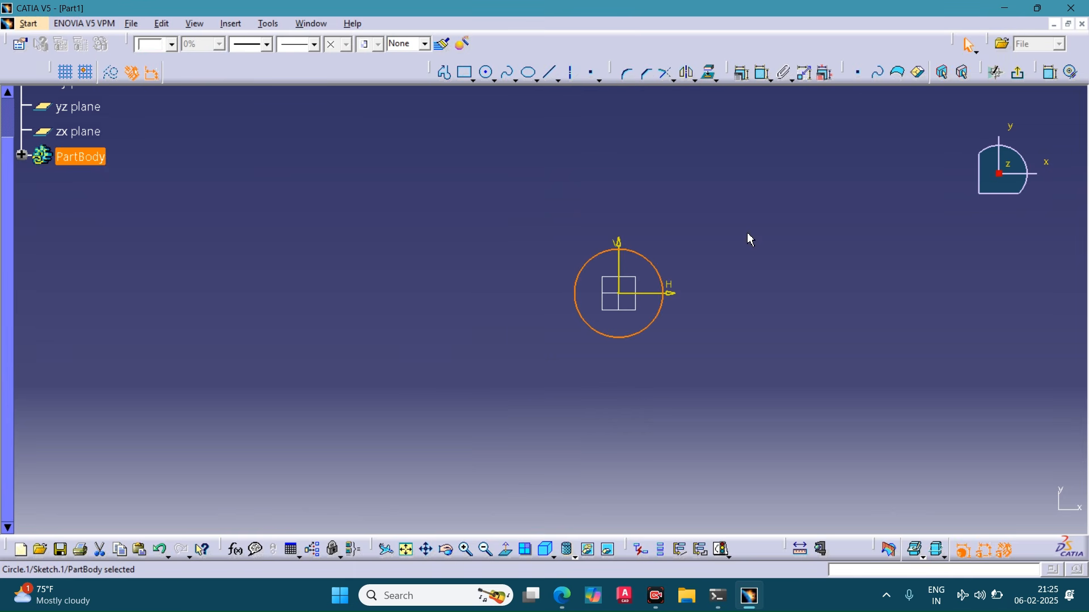
click(622, 410)
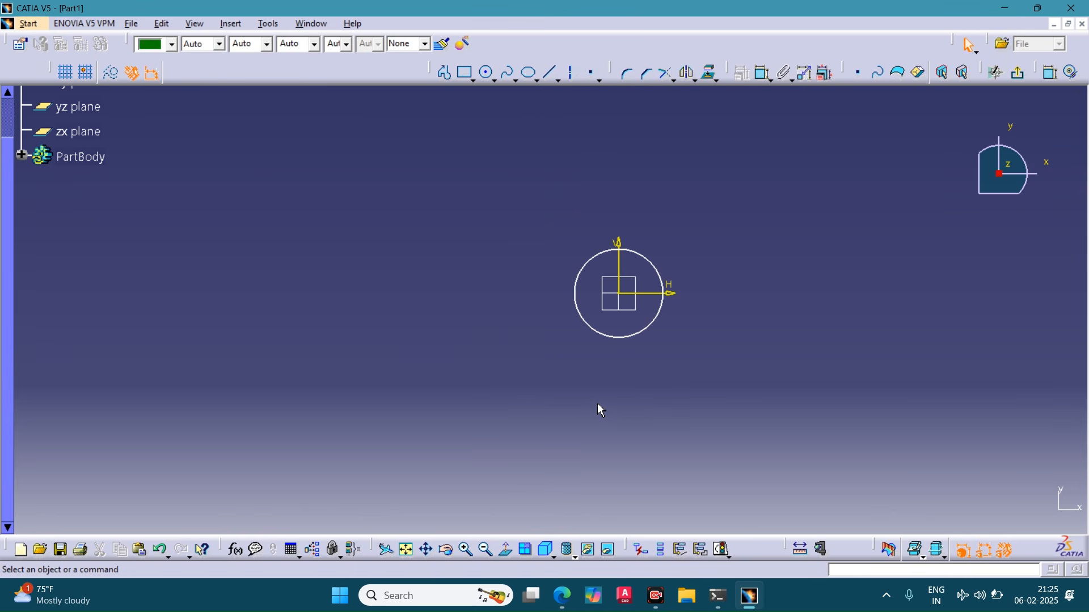
Step: Tilt the view of the circle, zoom out and in on it, and shift it across the drawing area
mouse_move(595, 369)
middle_down()
mouse_move(498, 403)
mouse_move(417, 318)
mouse_move(558, 325)
mouse_move(471, 372)
mouse_move(430, 338)
mouse_move(427, 301)
mouse_move(524, 363)
mouse_move(485, 393)
middle_up()
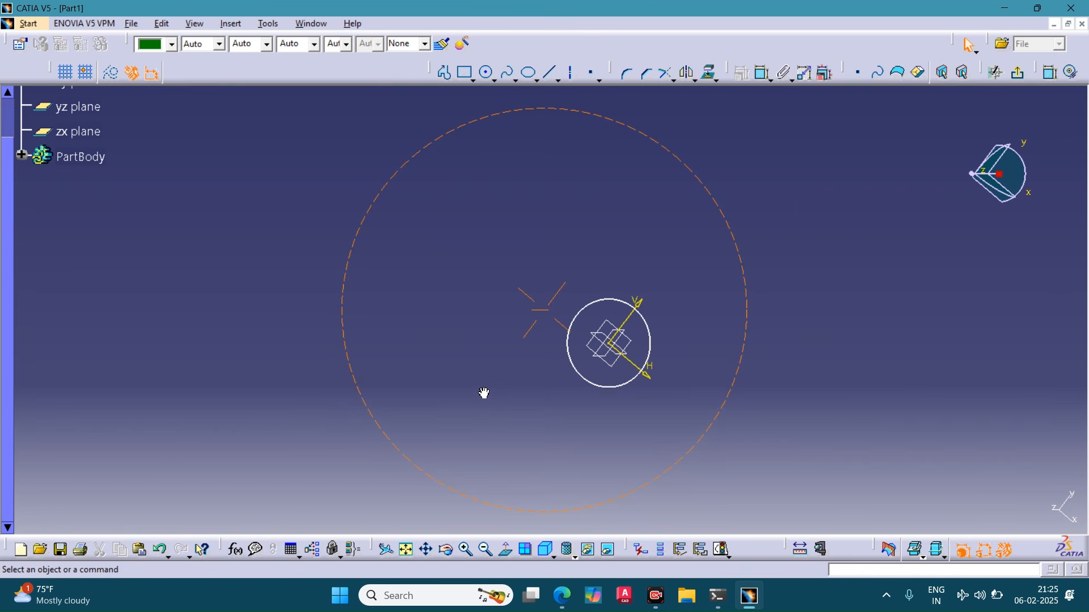
mouse_move(484, 393)
middle_down()
mouse_move(588, 312)
mouse_move(824, 182)
mouse_move(109, 452)
mouse_move(223, 496)
mouse_move(510, 340)
mouse_move(326, 452)
mouse_move(805, 413)
mouse_move(688, 376)
mouse_move(841, 172)
mouse_move(440, 488)
mouse_move(478, 406)
mouse_move(784, 233)
mouse_move(553, 454)
mouse_move(779, 192)
mouse_move(476, 474)
mouse_move(809, 173)
mouse_move(675, 305)
mouse_move(775, 380)
middle_up()
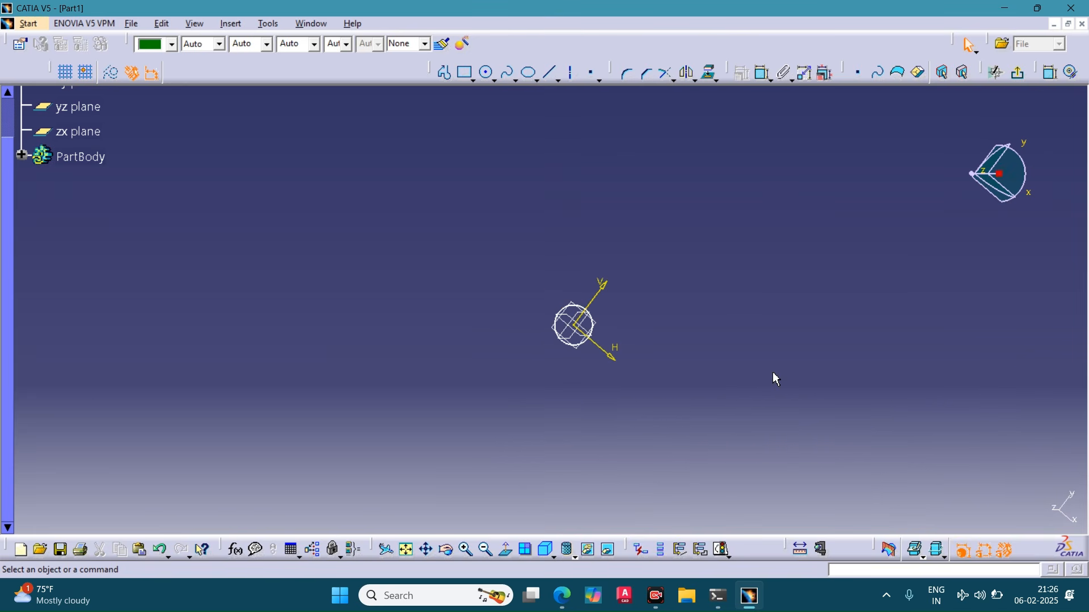
mouse_move(686, 357)
middle_down()
mouse_move(476, 347)
mouse_move(629, 359)
mouse_move(685, 189)
mouse_move(620, 457)
mouse_move(580, 403)
mouse_move(679, 194)
mouse_move(571, 214)
mouse_move(743, 146)
mouse_move(656, 475)
mouse_move(688, 360)
mouse_move(595, 311)
mouse_move(622, 265)
mouse_move(603, 338)
mouse_move(537, 393)
mouse_move(542, 355)
mouse_move(134, 521)
middle_up()
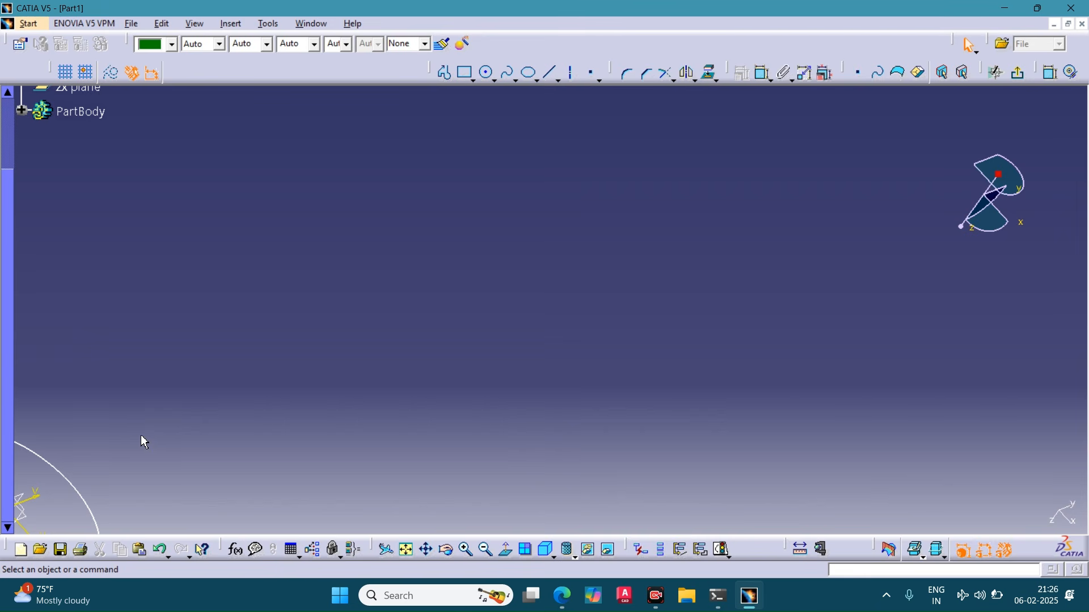
mouse_move(128, 436)
middle_down()
mouse_move(321, 350)
mouse_move(709, 218)
middle_up()
mouse_move(570, 318)
middle_down()
mouse_move(921, 435)
mouse_move(529, 392)
mouse_move(527, 313)
mouse_move(586, 403)
middle_up()
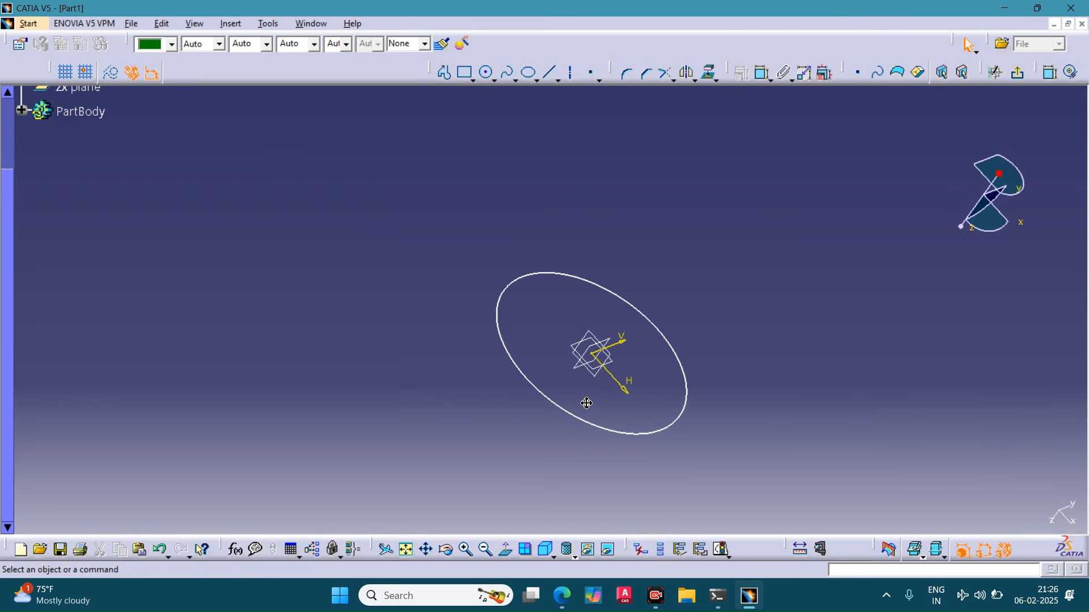
Step: Move the circle toward the compass and back to the middle of the view with the Pan command
click(424, 551)
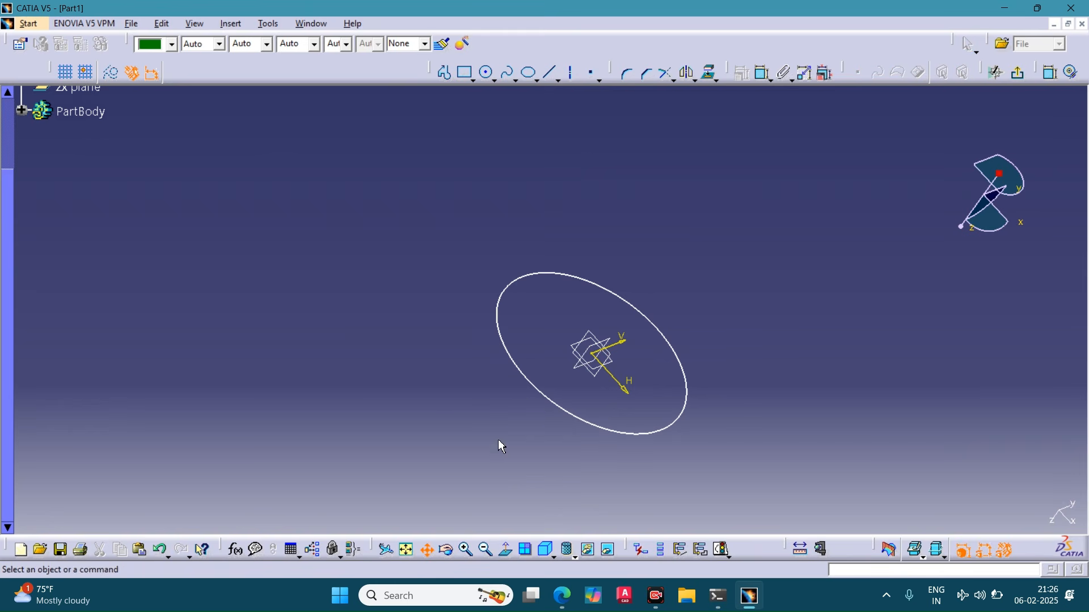
mouse_move(499, 441)
mouse_down()
mouse_move(570, 372)
mouse_move(736, 313)
mouse_move(469, 451)
mouse_move(410, 457)
mouse_up()
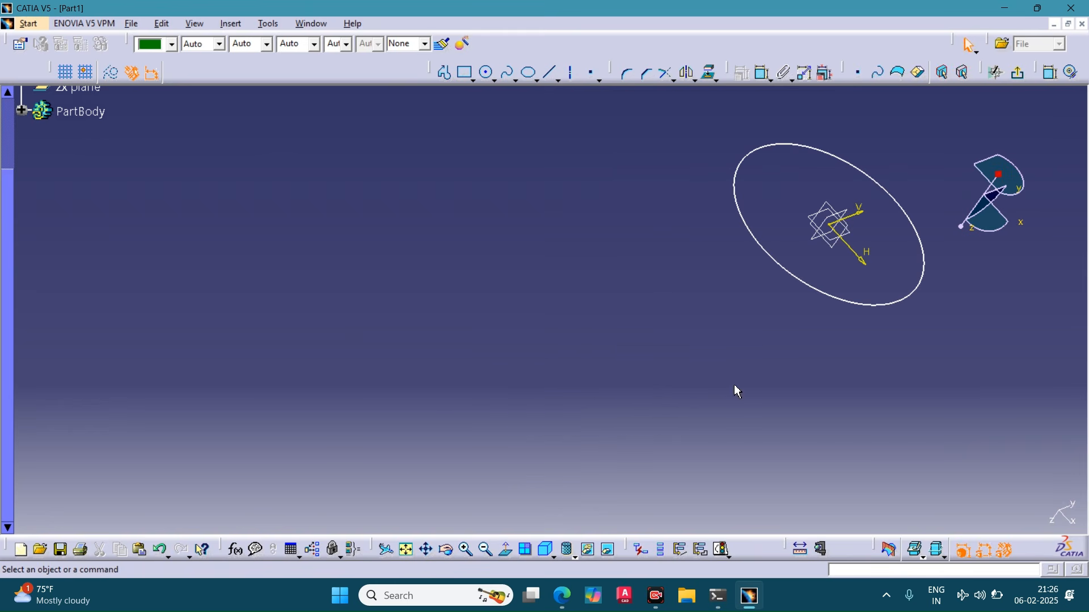
click(426, 550)
drag(772, 367, 528, 455)
Step: Enlarge and reduce the view of the circle in increments with the Zoom In and Zoom Out commands
click(466, 550)
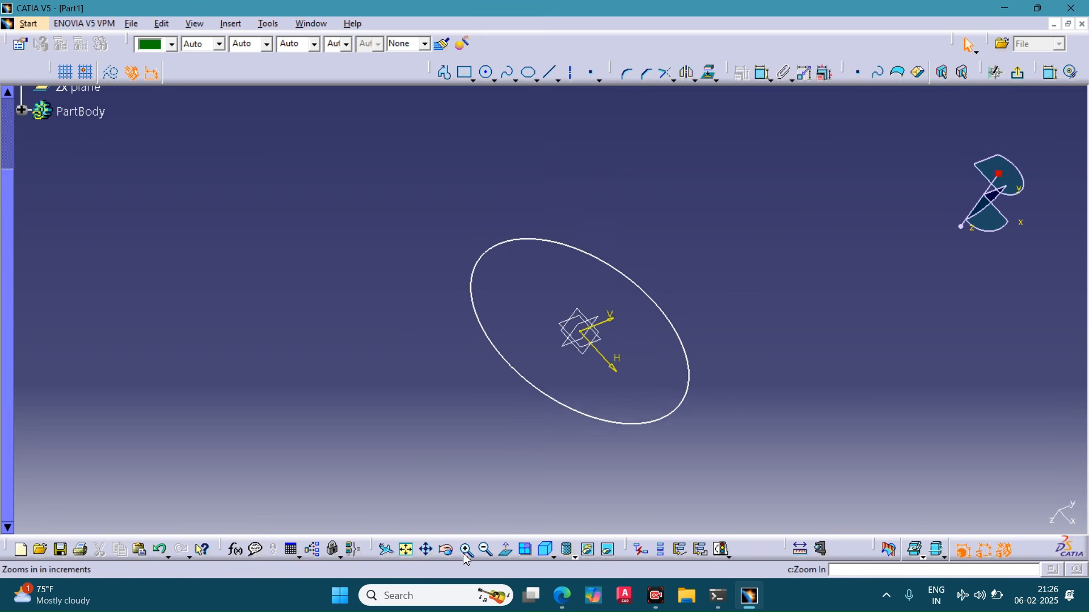
click(486, 550)
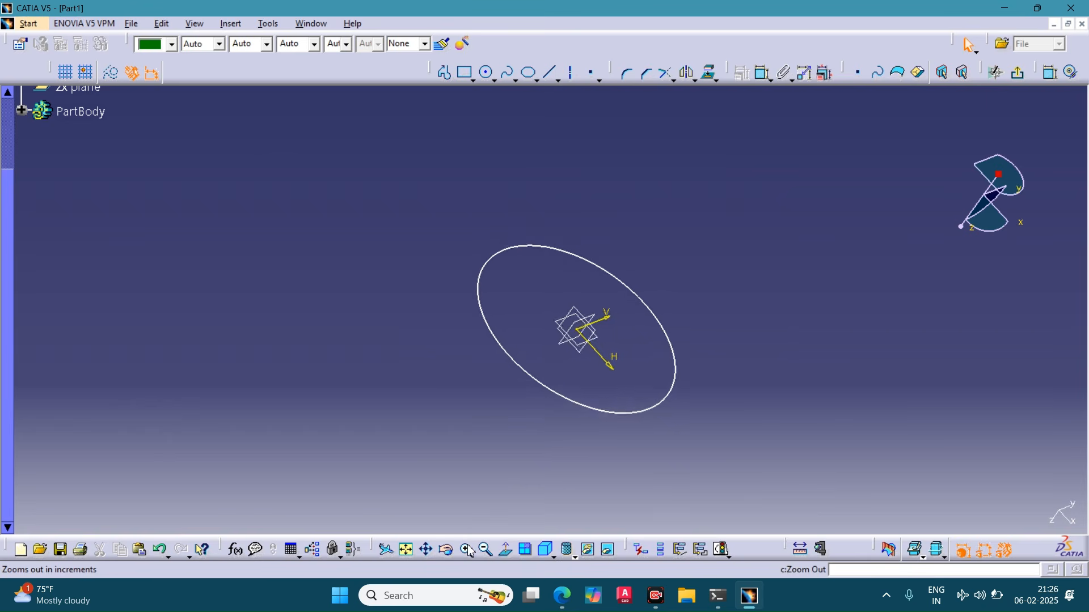
click(469, 550)
click(468, 551)
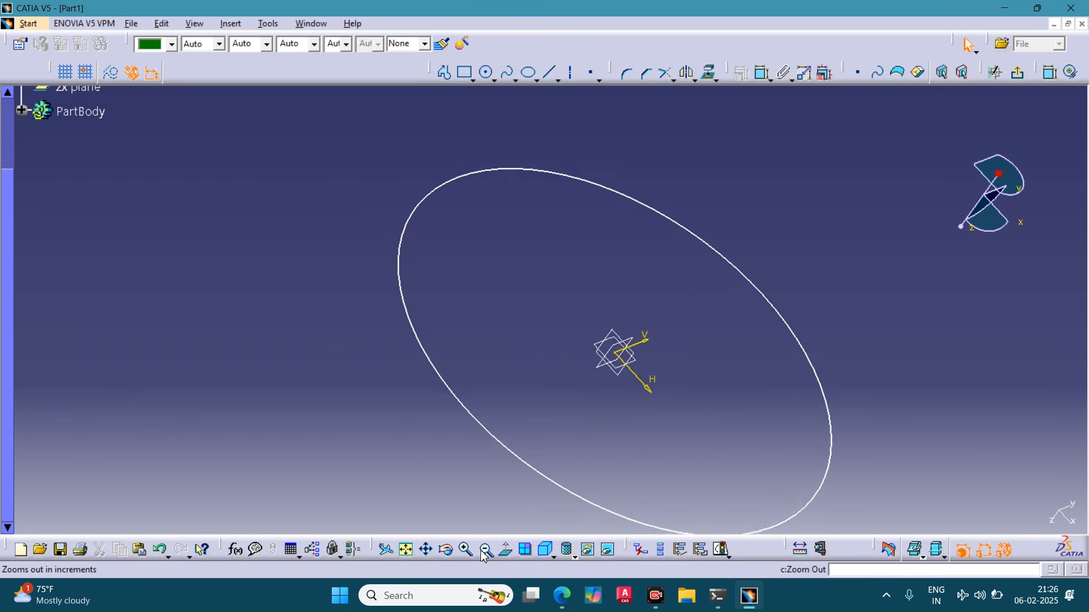
Step: Zoom in and out on the circle, shift it to the edge of the drawing area, and bring it back with Fit All In
click(468, 551)
click(486, 551)
click(486, 551)
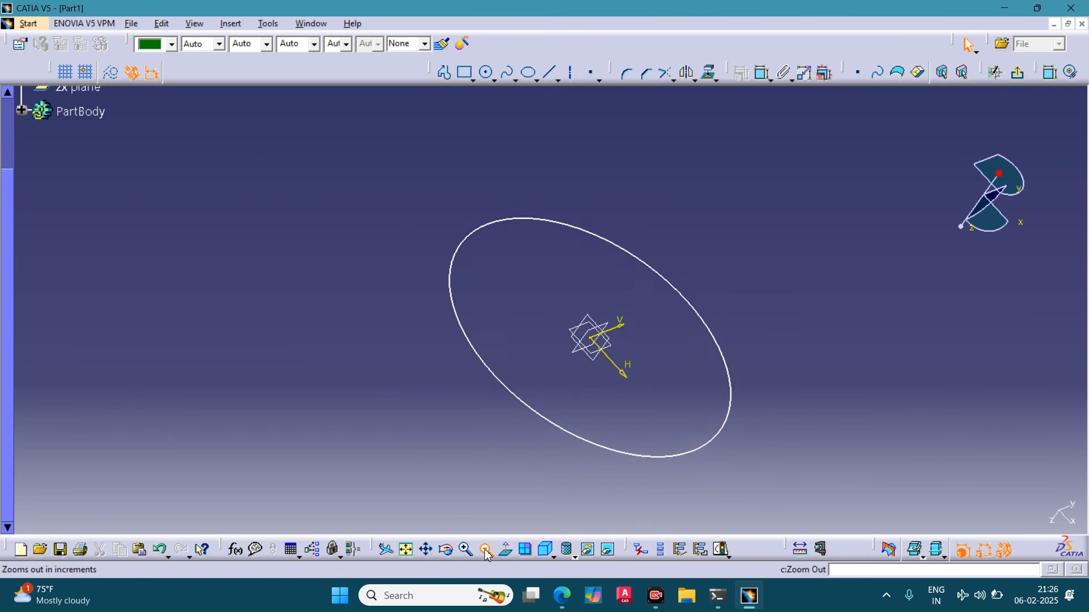
middle_drag(560, 382, 884, 275)
middle_drag(780, 328, 918, 240)
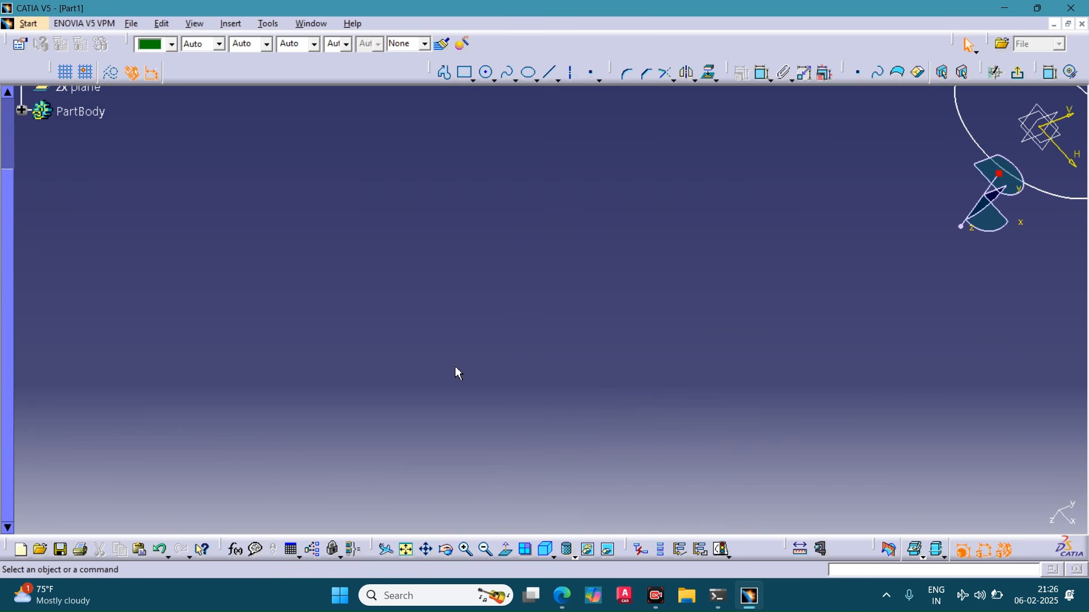
click(406, 550)
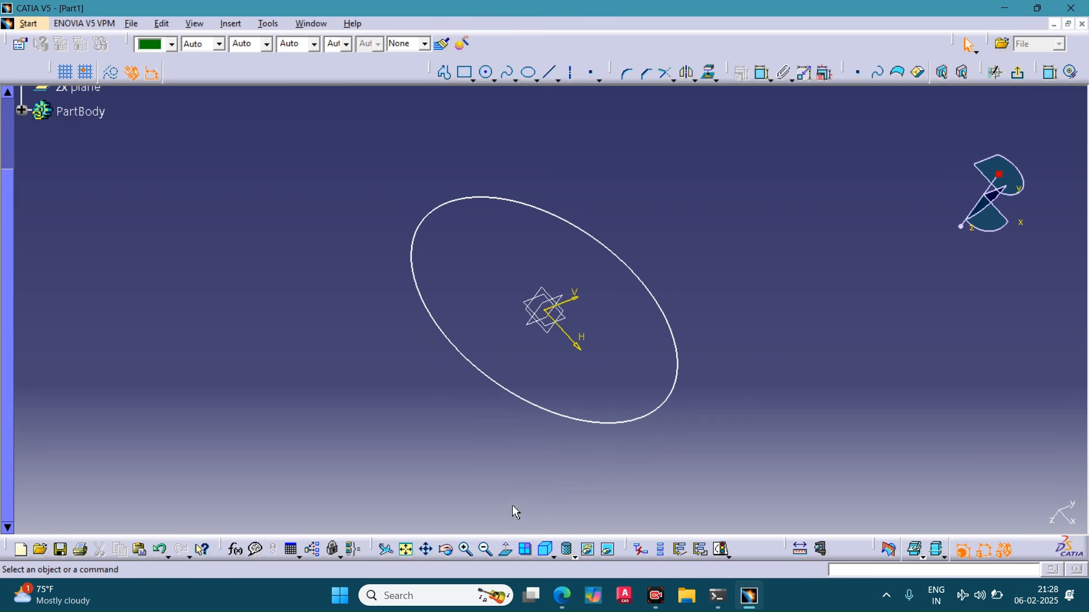
Step: Show the circle in the standard Top, Left and Isometric views, and choose a view mode for displaying the geometry
click(555, 559)
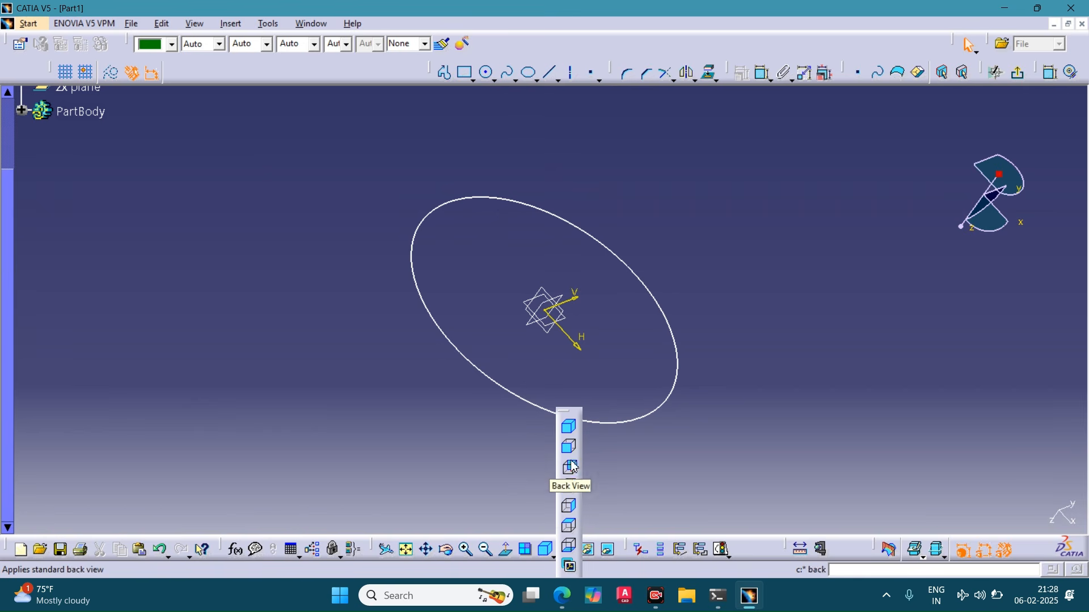
click(572, 527)
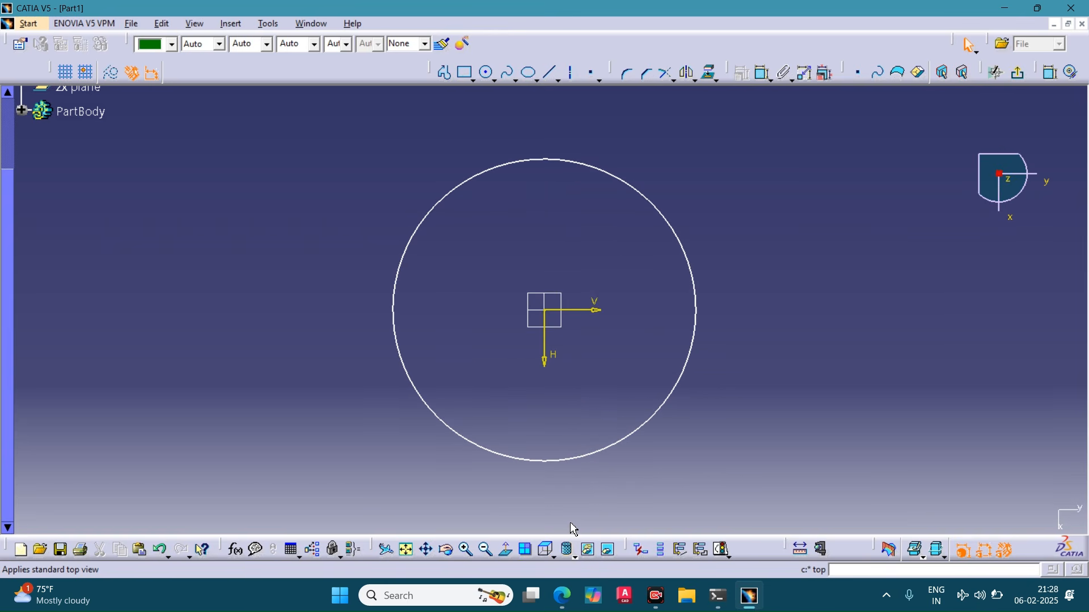
click(547, 550)
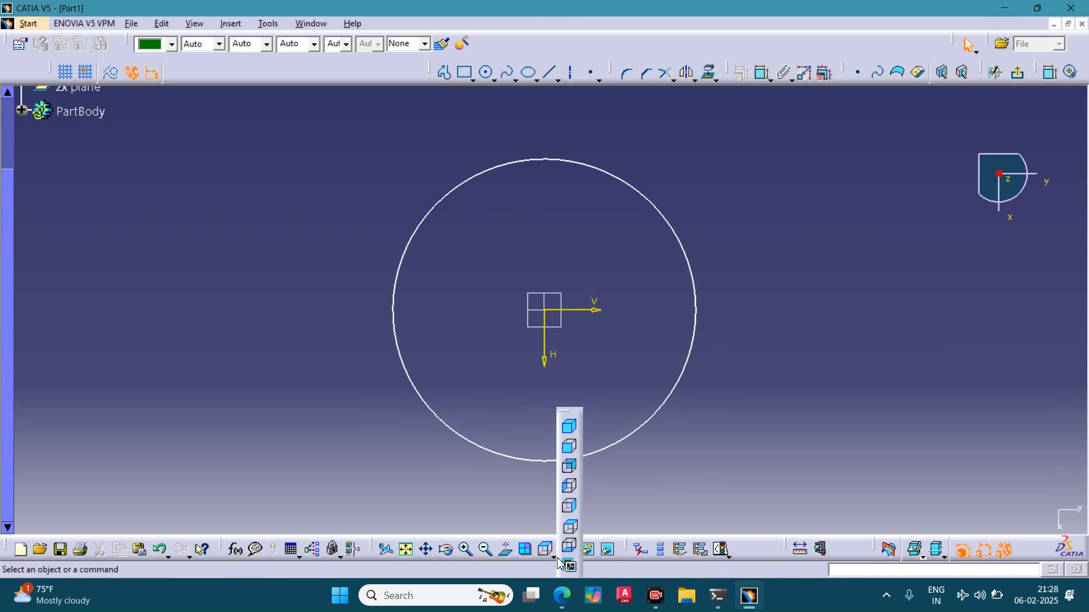
click(572, 489)
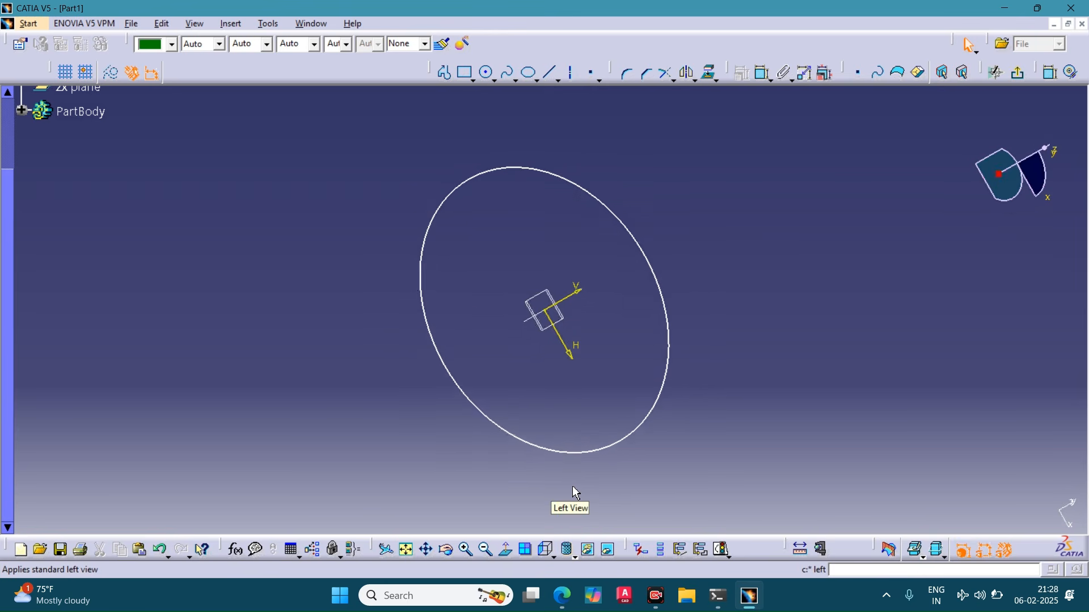
click(554, 557)
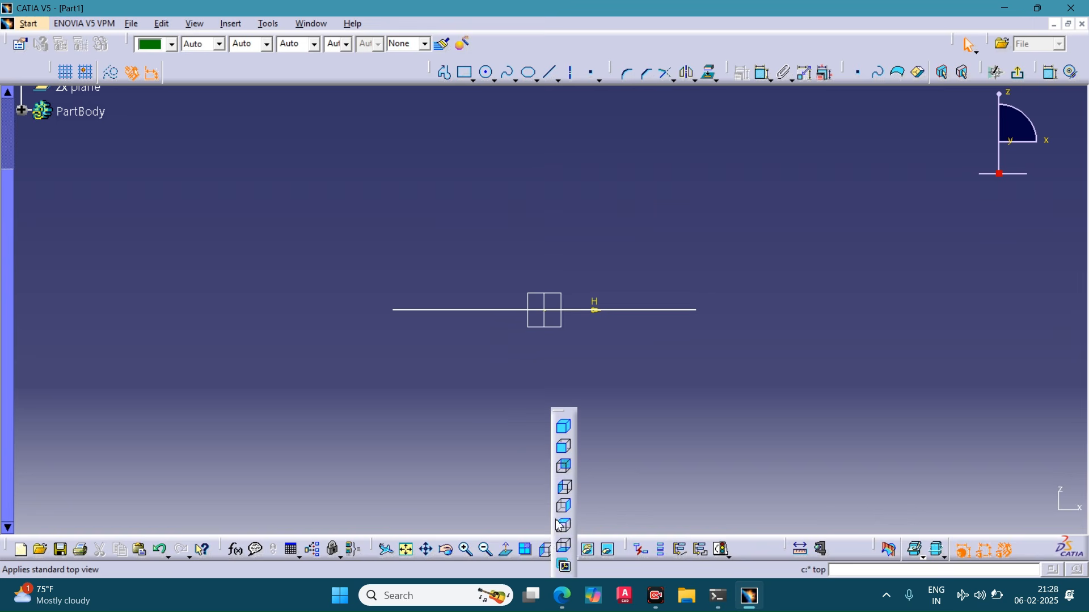
click(565, 431)
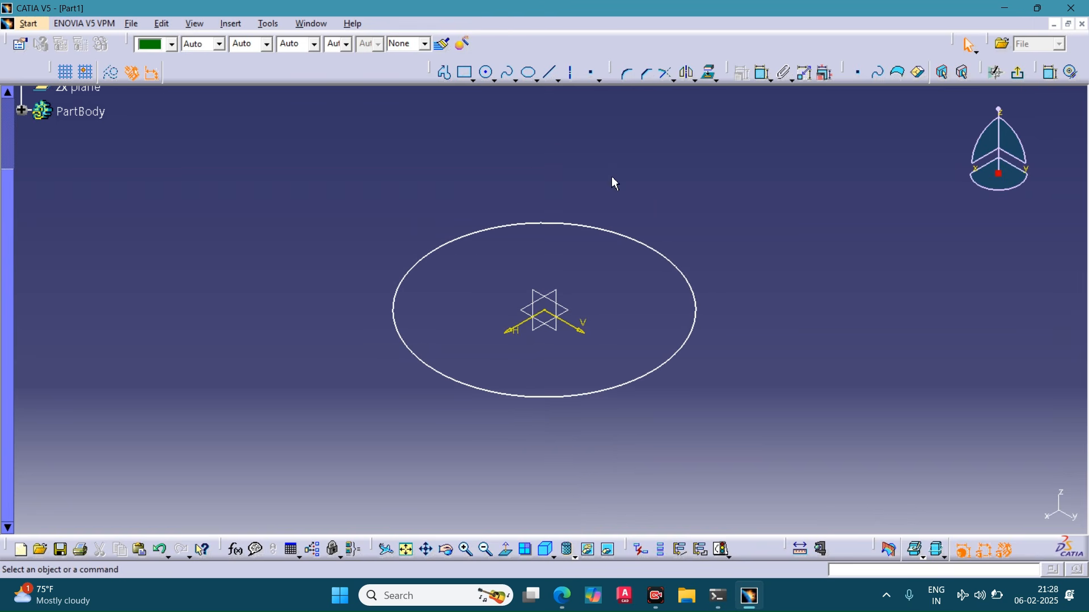
click(566, 558)
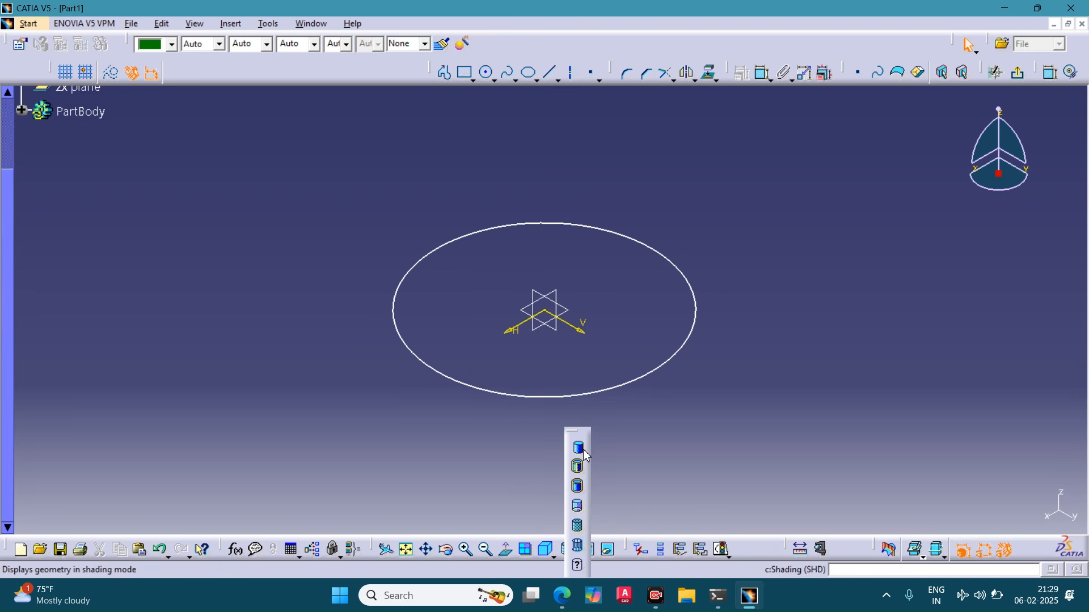
click(578, 526)
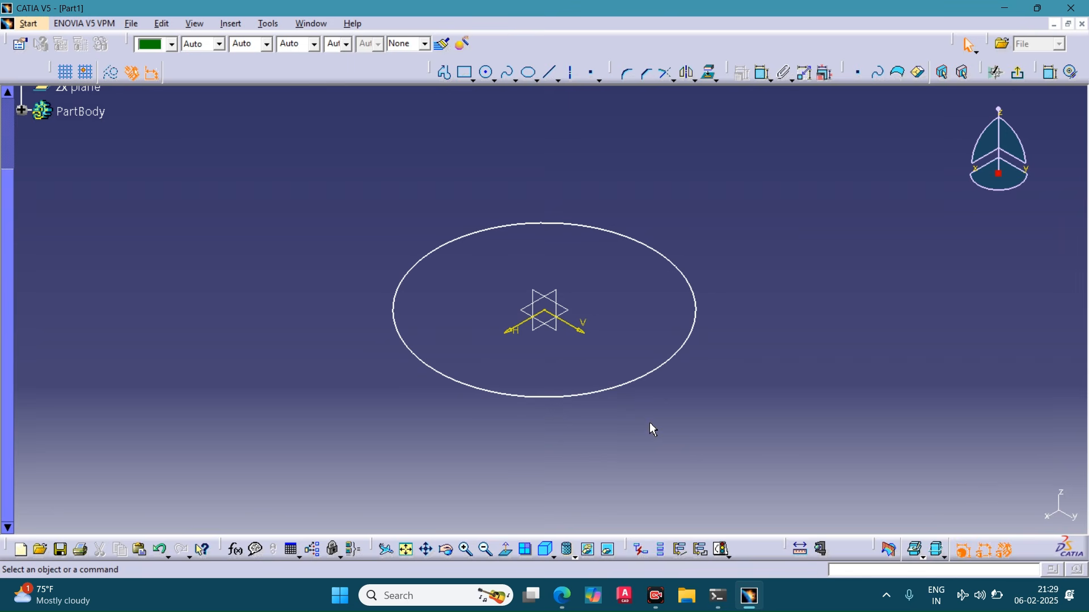
Step: Orient the view normal to the sketch plane and delete the circle
click(507, 551)
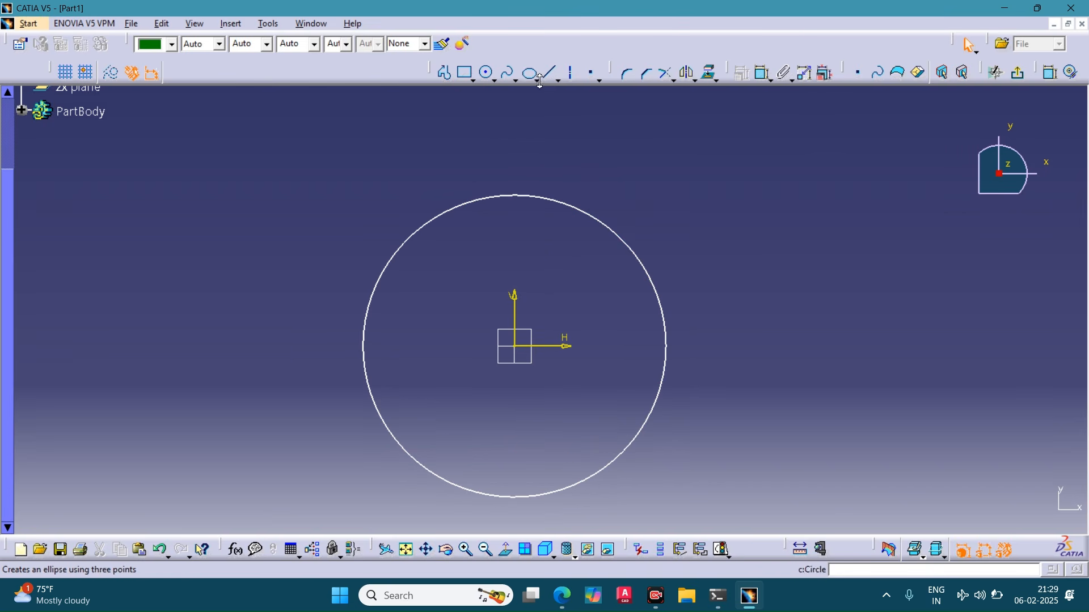
click(550, 198)
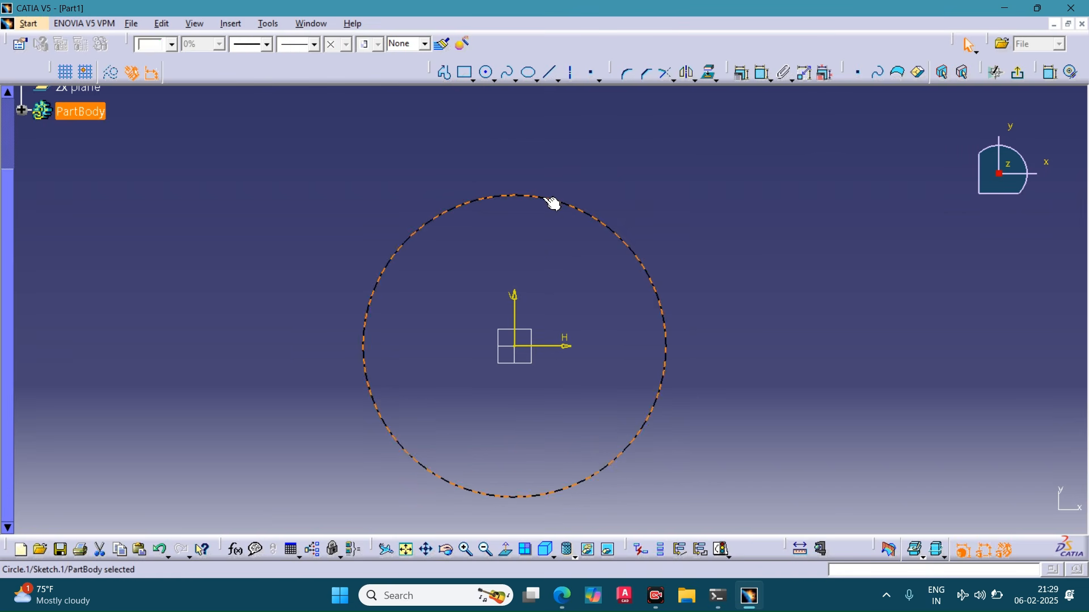
key(Delete)
click(465, 74)
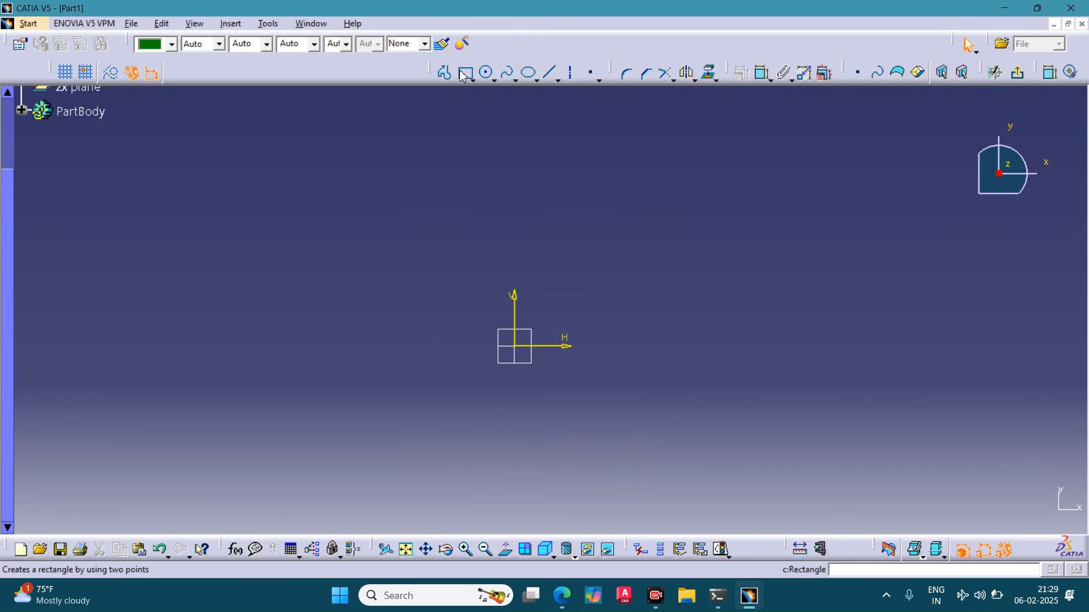
click(493, 81)
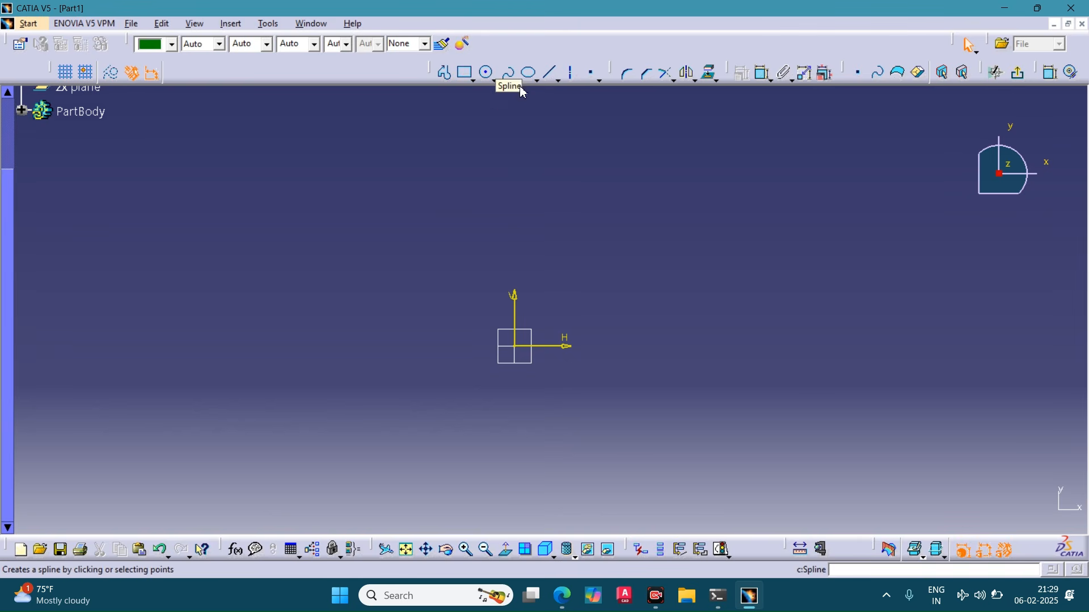
click(516, 81)
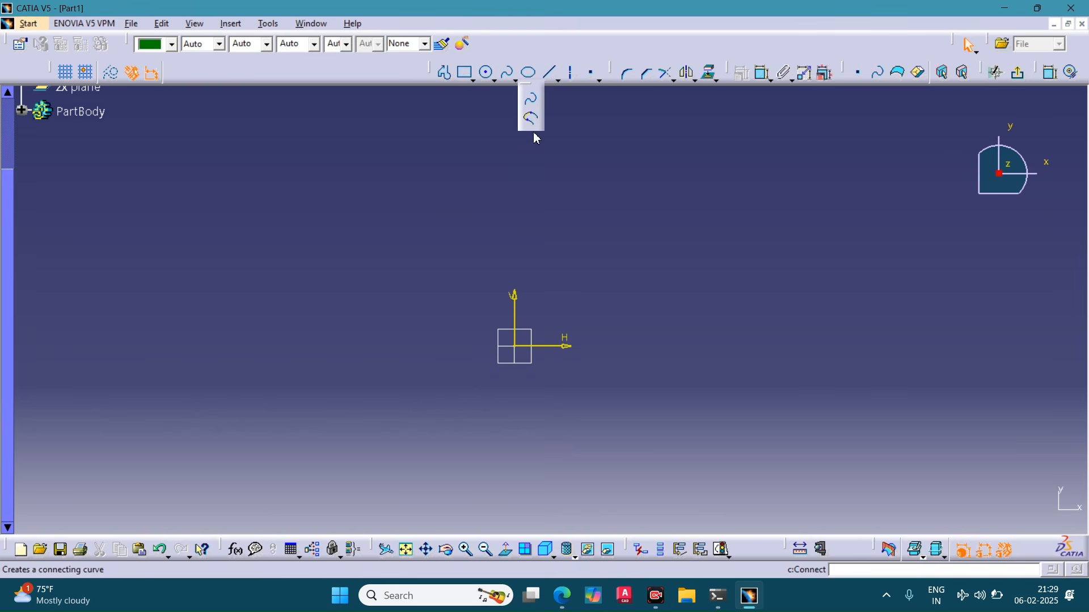
click(558, 81)
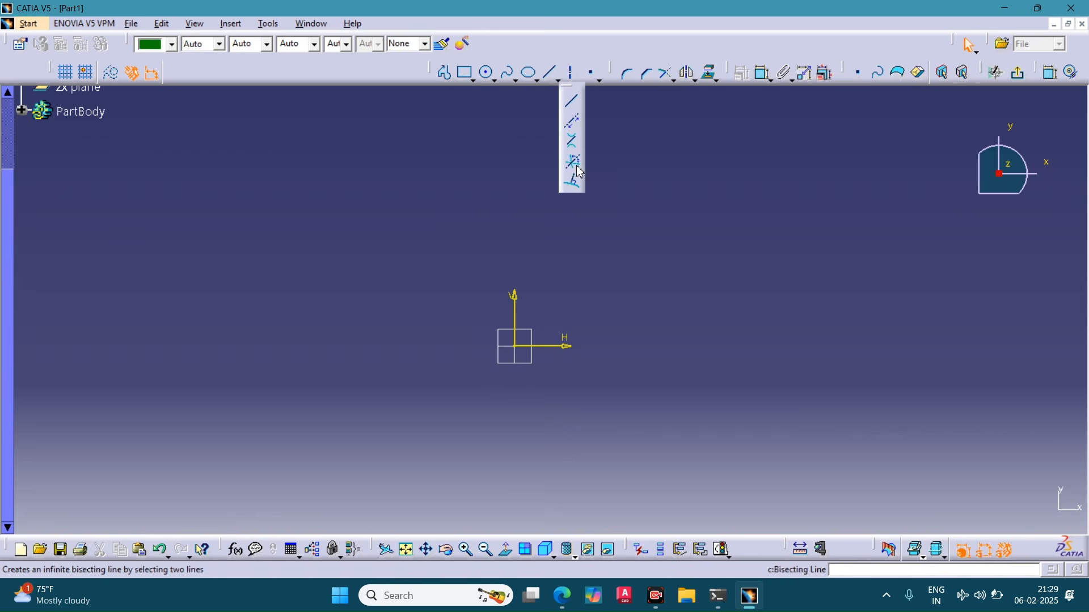
click(474, 81)
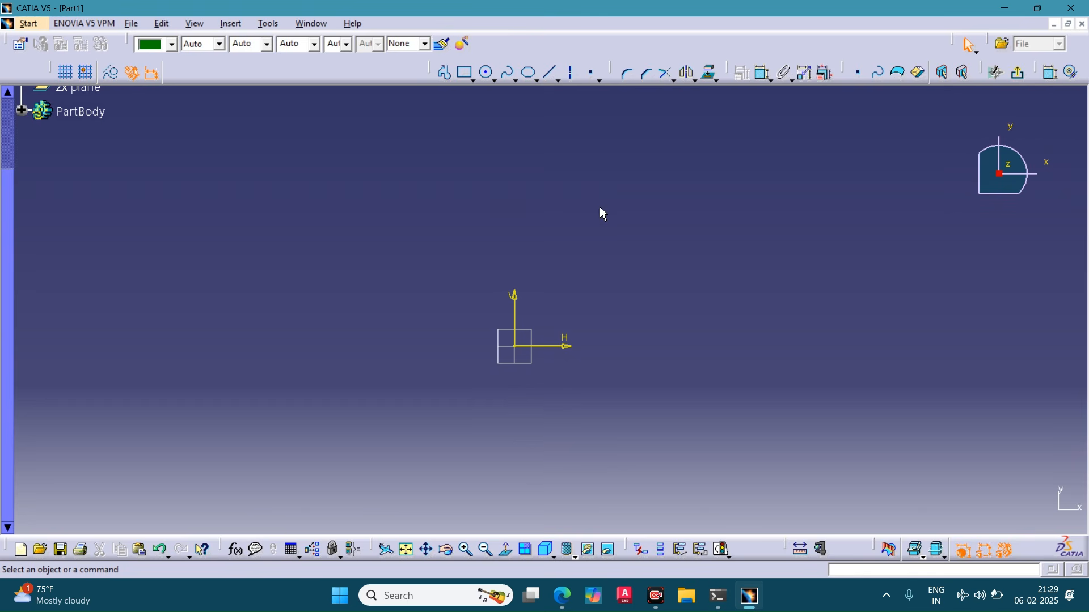
Step: Sketch a closed eleven-sided profile with horizontal, vertical and slanted sides using the Profile command, starting about 19 mm above the H axis near the V axis
click(445, 74)
click(503, 222)
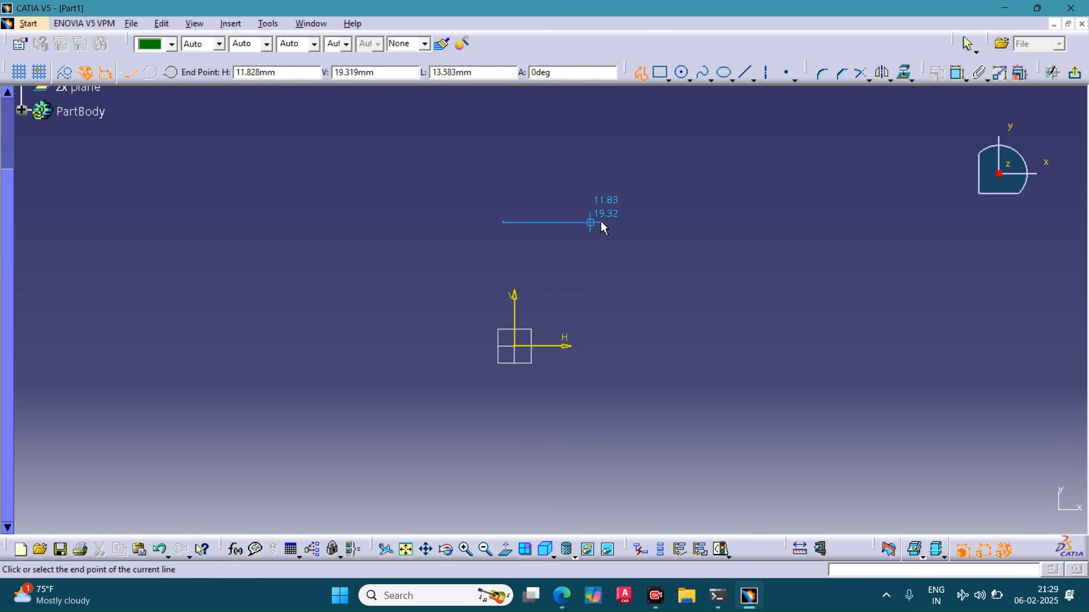
click(603, 222)
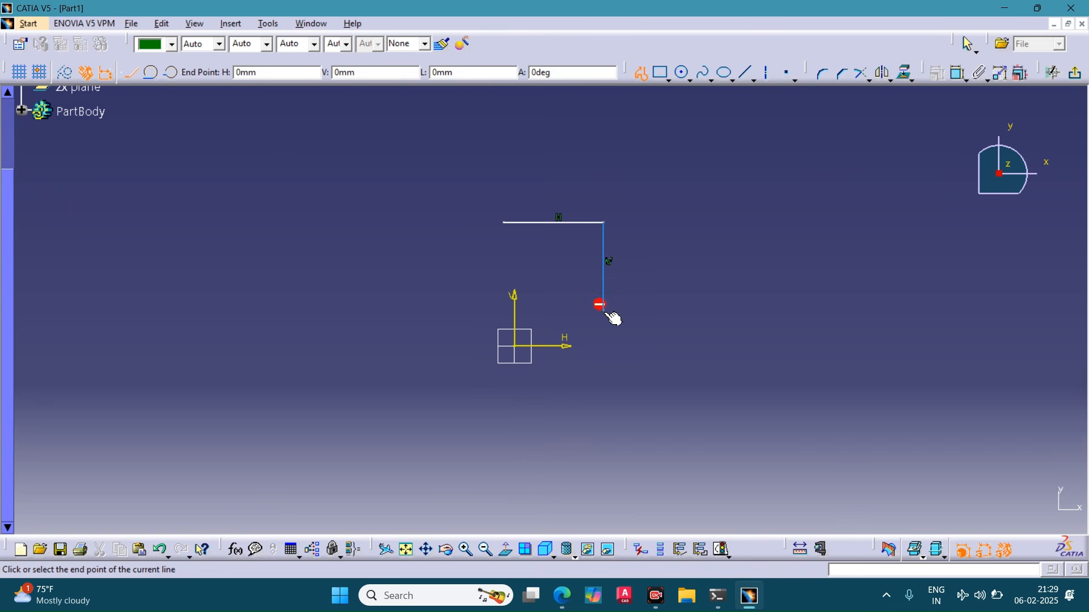
click(604, 311)
click(700, 296)
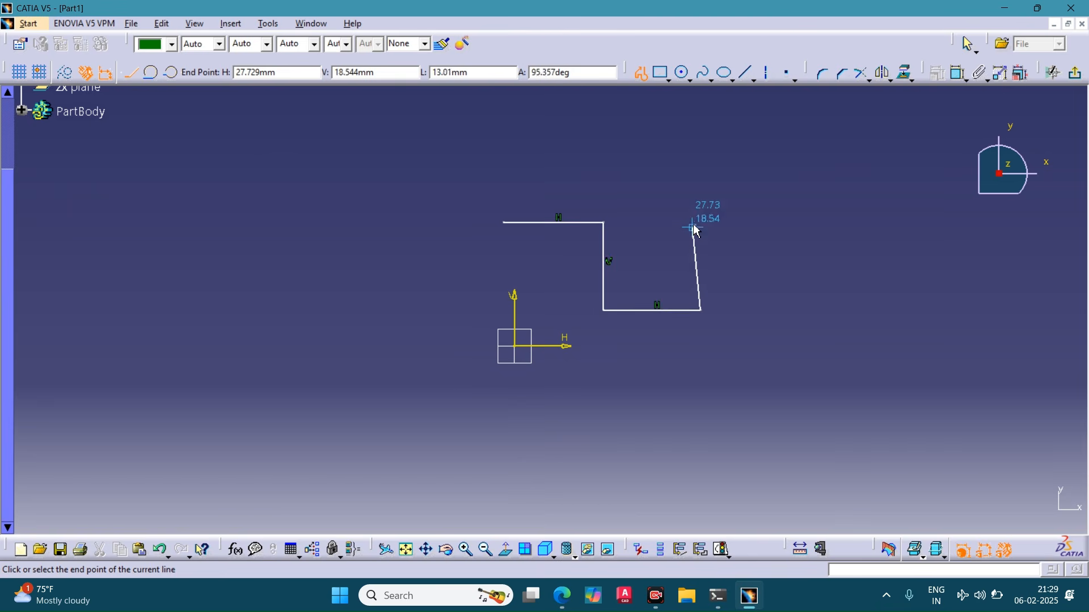
click(701, 203)
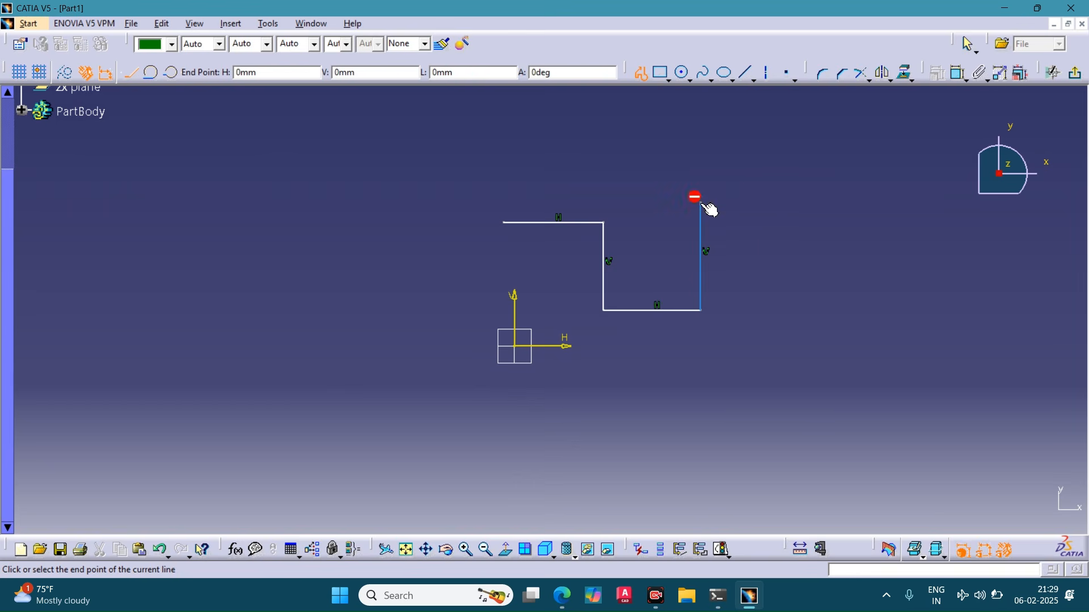
click(816, 152)
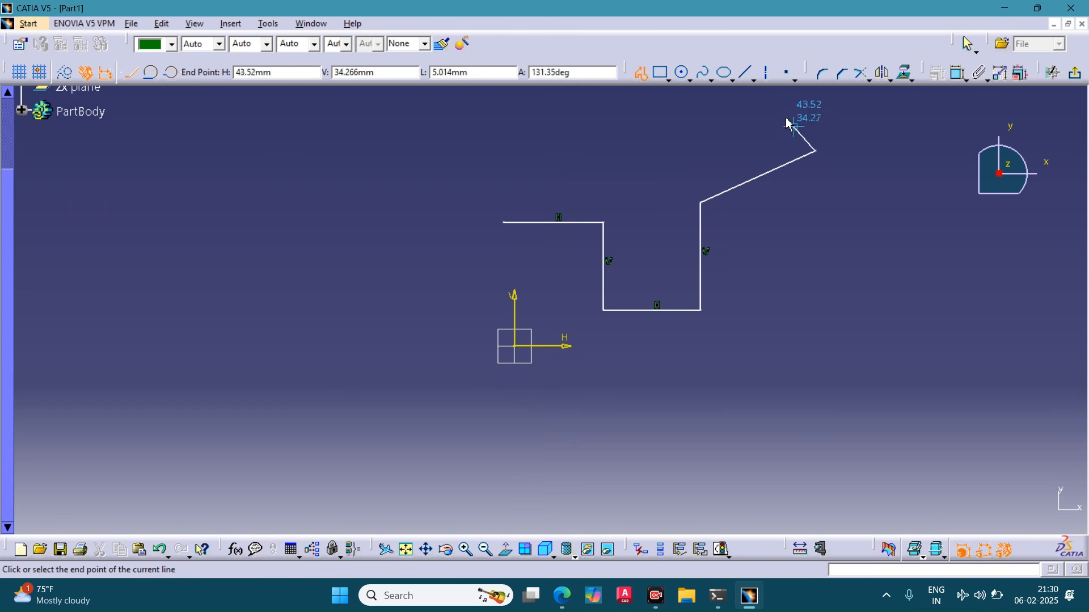
click(772, 105)
click(686, 154)
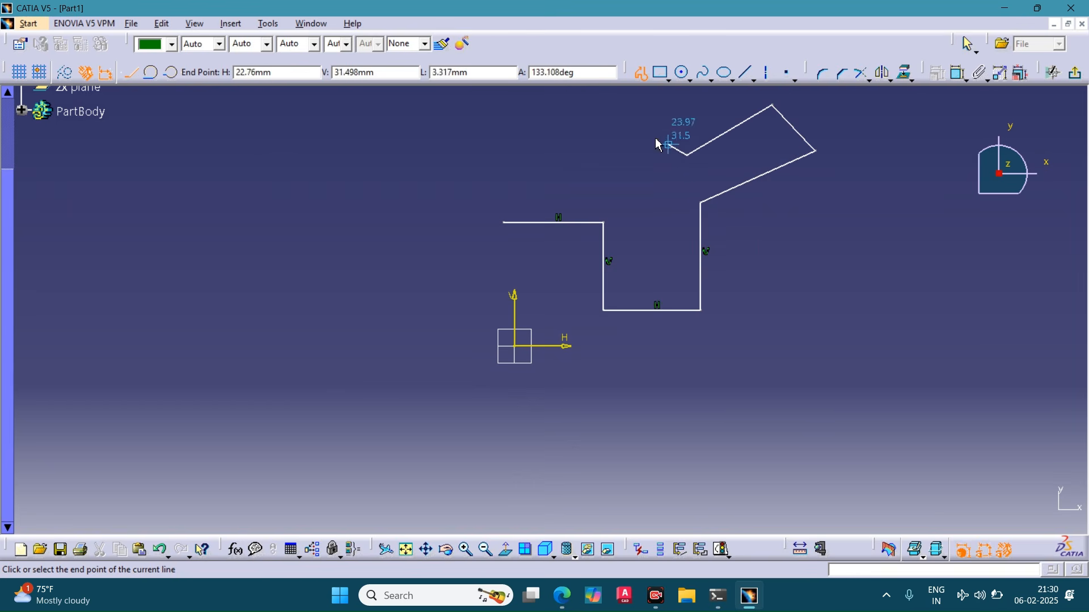
double_click(601, 119)
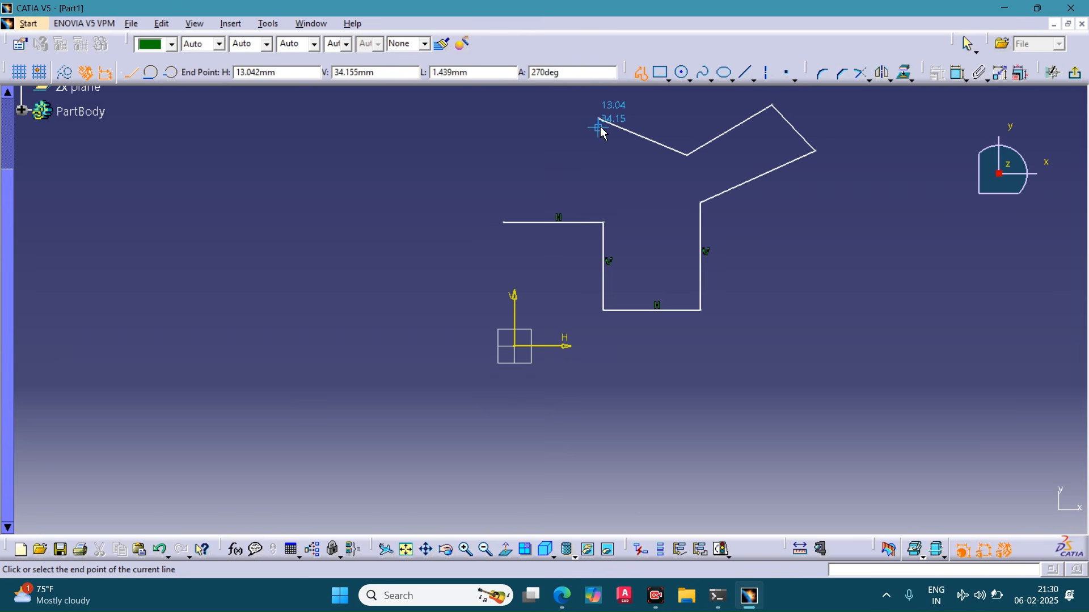
click(600, 176)
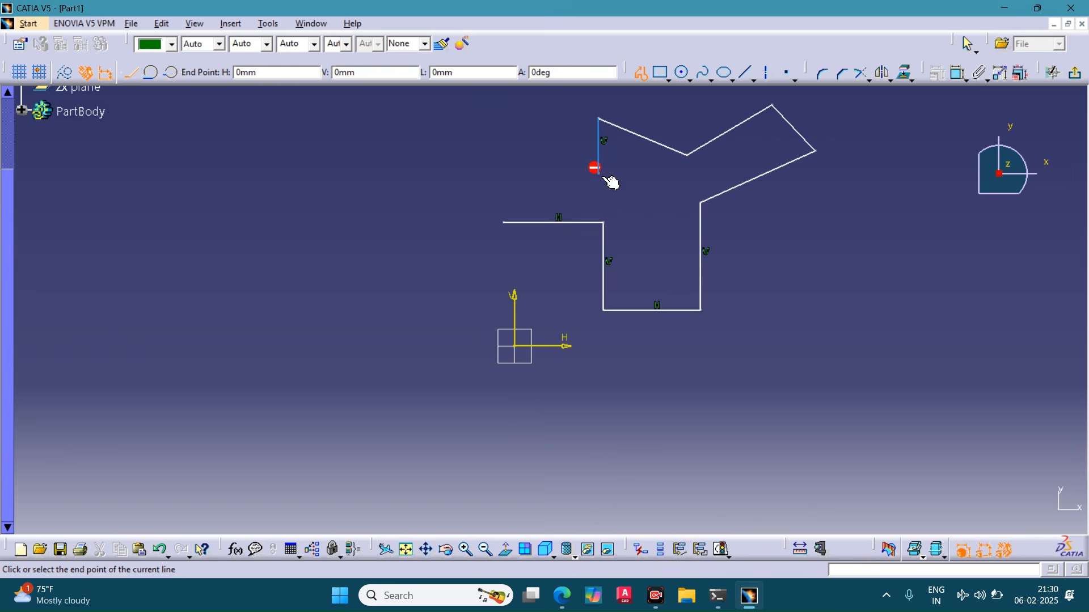
click(503, 173)
click(503, 223)
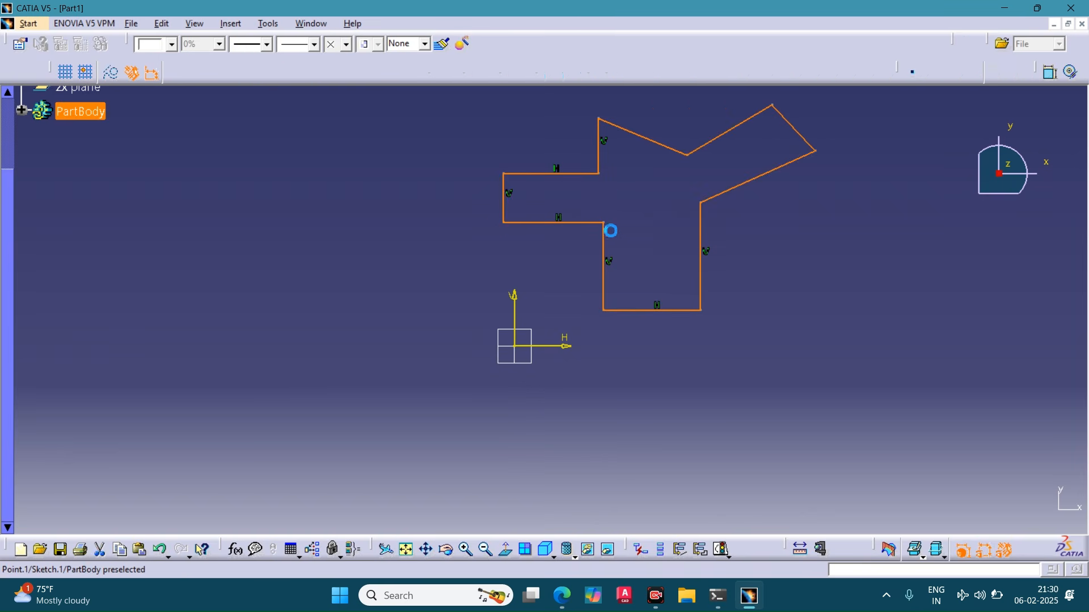
click(661, 237)
Step: Reshape the profile by moving its lower-right corner, its upper notch vertex, the tip of the slanted arm and its upper-left corner
middle_drag(819, 263, 821, 317)
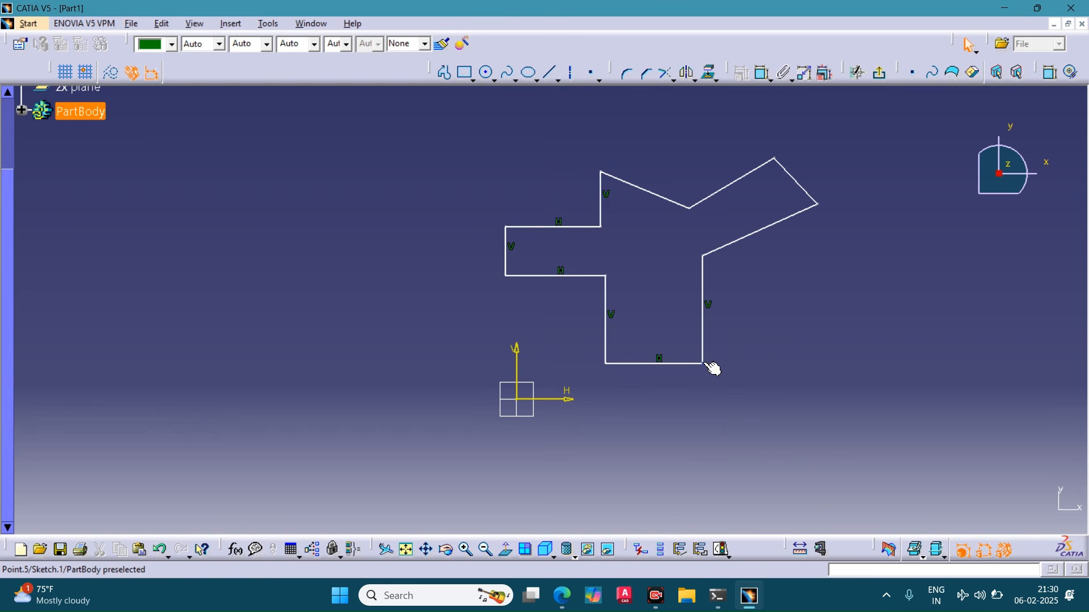
mouse_move(704, 364)
mouse_down()
mouse_move(741, 402)
mouse_move(951, 525)
mouse_move(749, 370)
mouse_move(732, 338)
mouse_up()
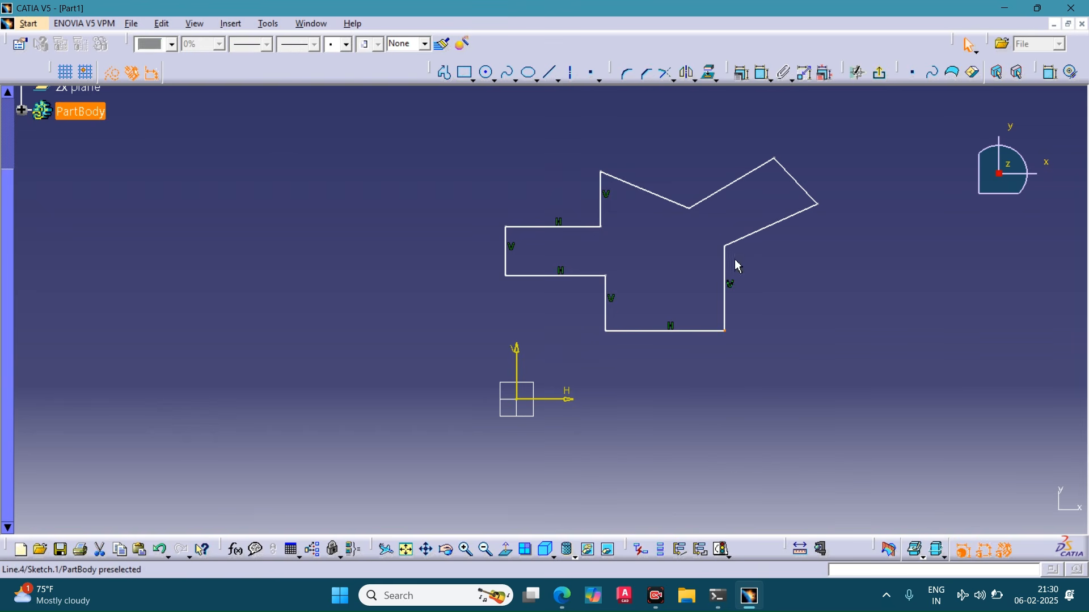
mouse_move(690, 209)
mouse_down()
mouse_move(678, 110)
mouse_move(671, 246)
mouse_move(682, 280)
mouse_move(682, 195)
mouse_up()
double_click(772, 161)
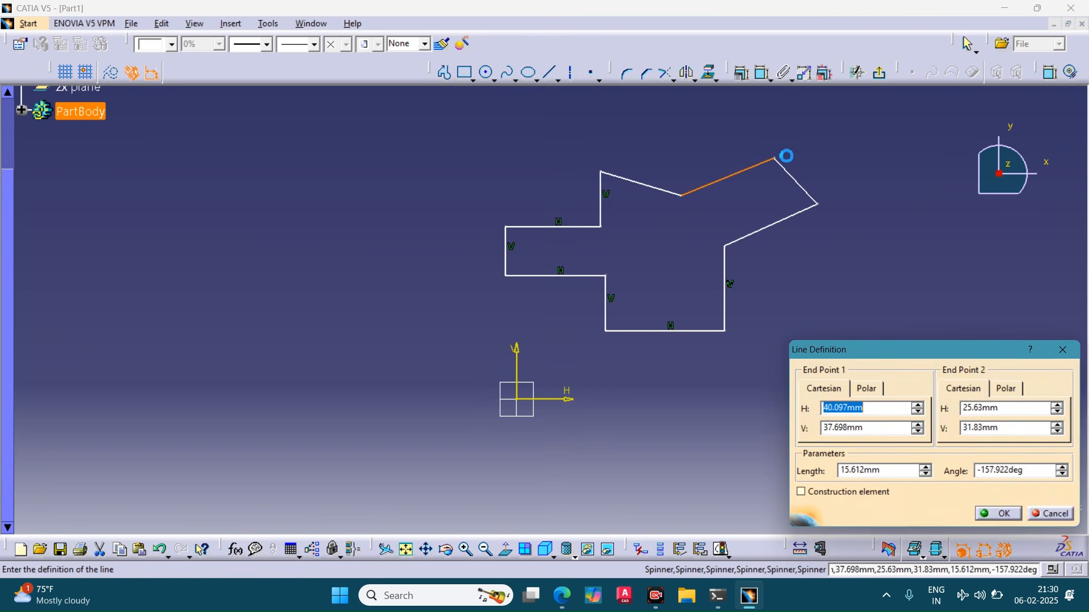
click(1063, 350)
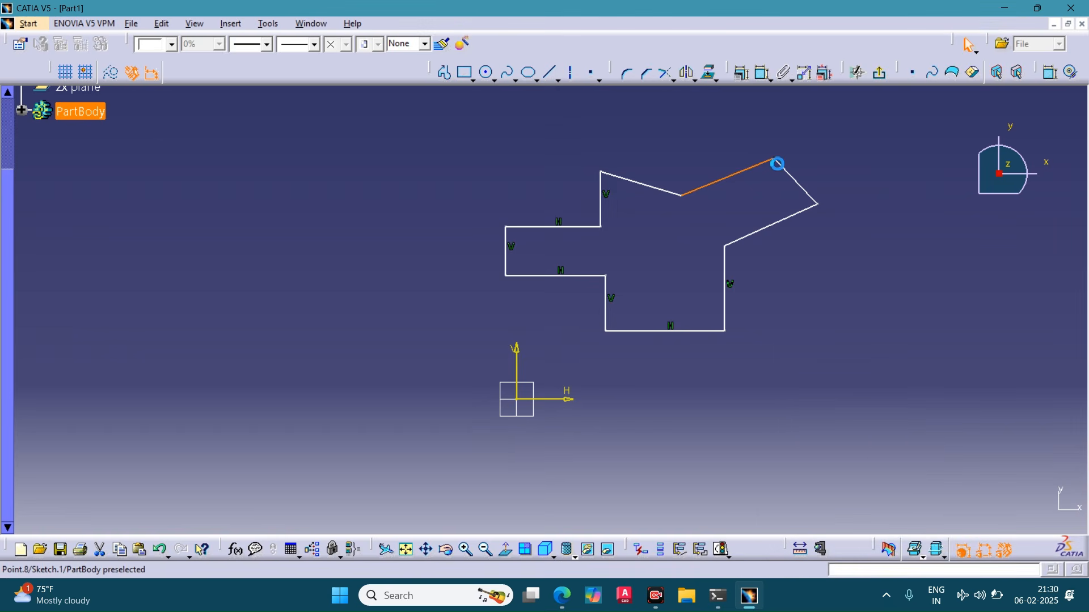
mouse_move(775, 159)
mouse_down()
mouse_move(905, 103)
mouse_move(671, 389)
mouse_move(649, 129)
mouse_move(890, 146)
mouse_move(730, 153)
mouse_move(819, 132)
mouse_up()
mouse_move(506, 227)
mouse_down()
mouse_move(452, 144)
mouse_move(532, 277)
mouse_move(522, 196)
mouse_move(505, 203)
mouse_up()
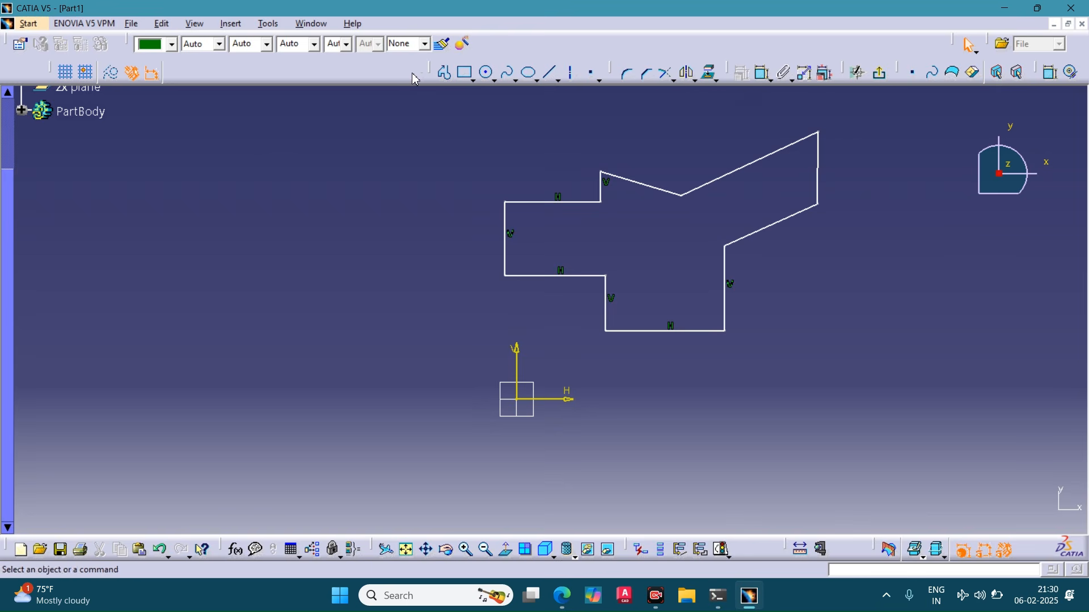
Step: Sketch a short open two-segment profile beyond the shape's upper-left corner with the Profile command, and delete it
click(454, 75)
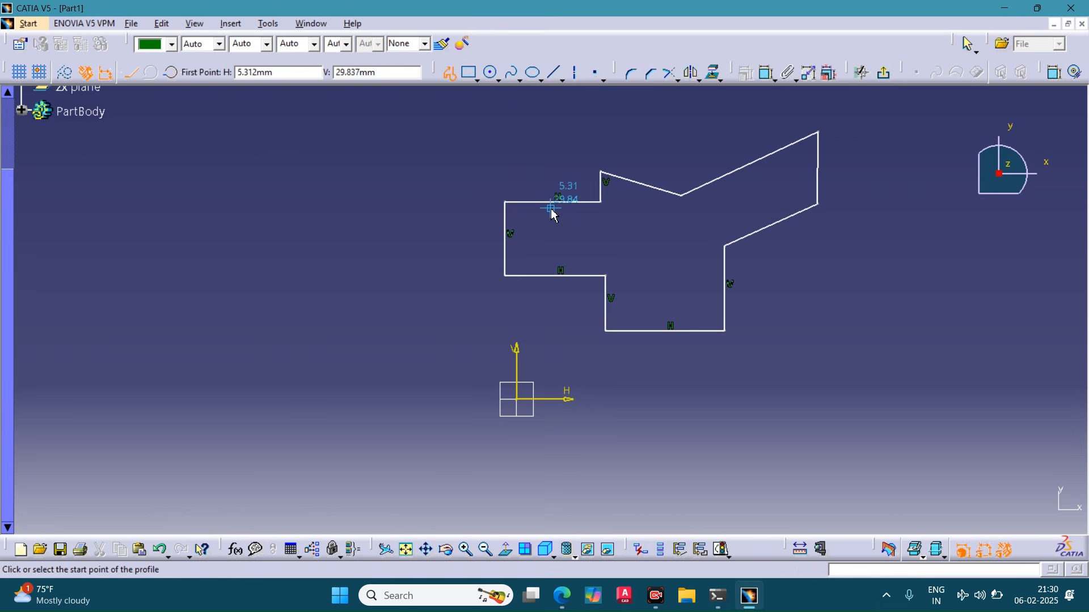
click(451, 131)
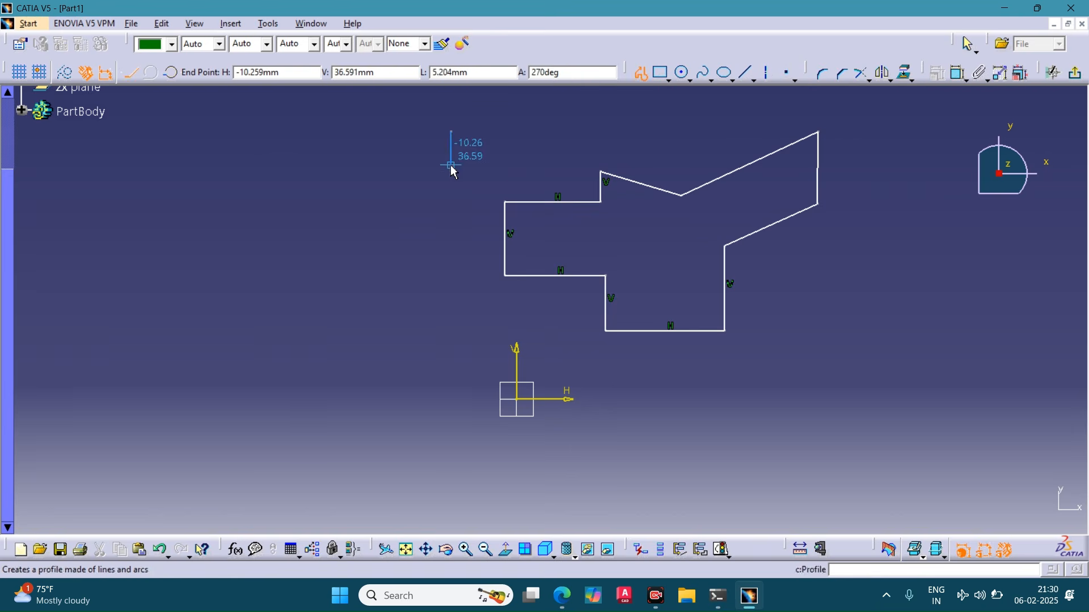
click(451, 166)
click(496, 161)
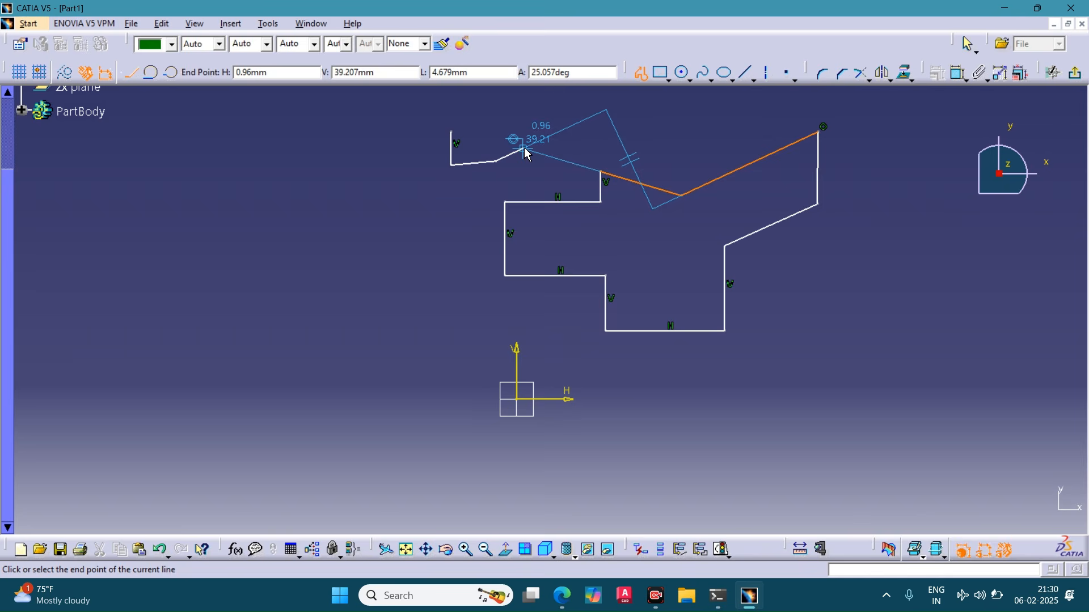
key(Escape)
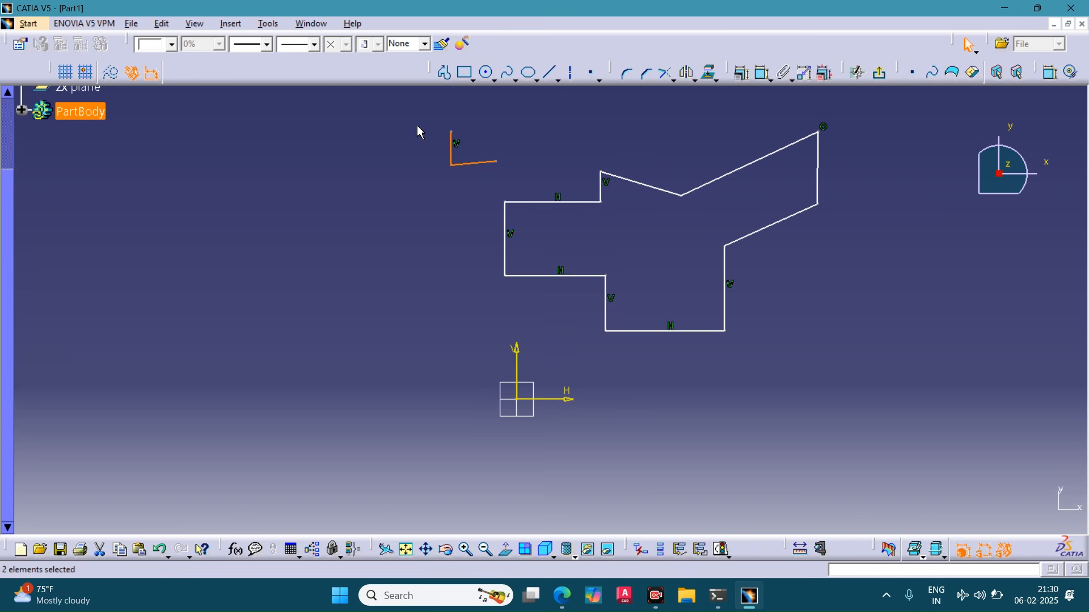
key(Delete)
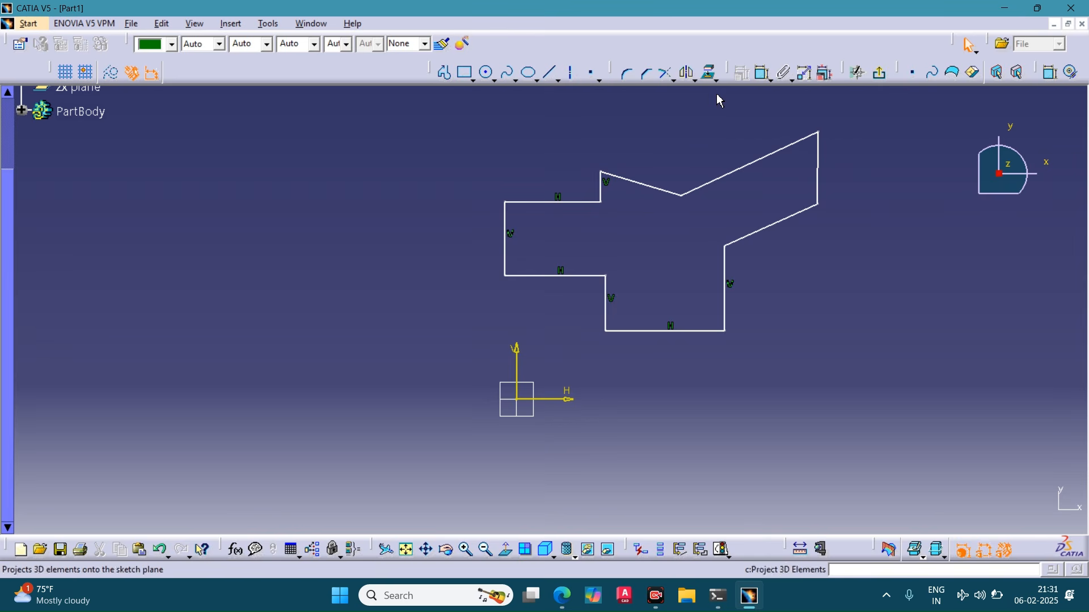
Step: Undock the Profile toolbar and leave it floating above the sketch geometry
click(761, 78)
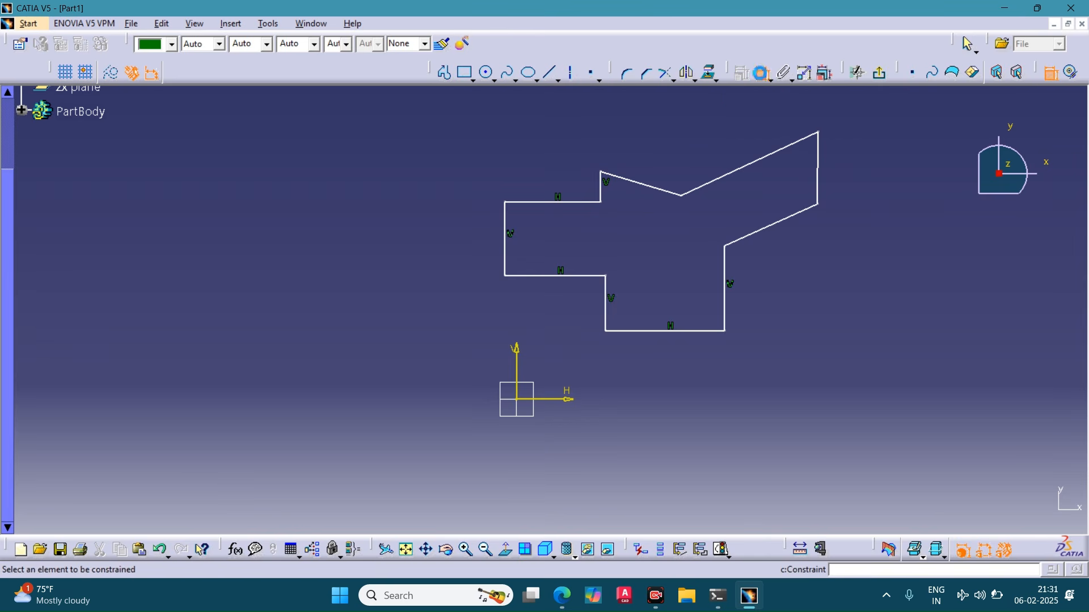
click(762, 79)
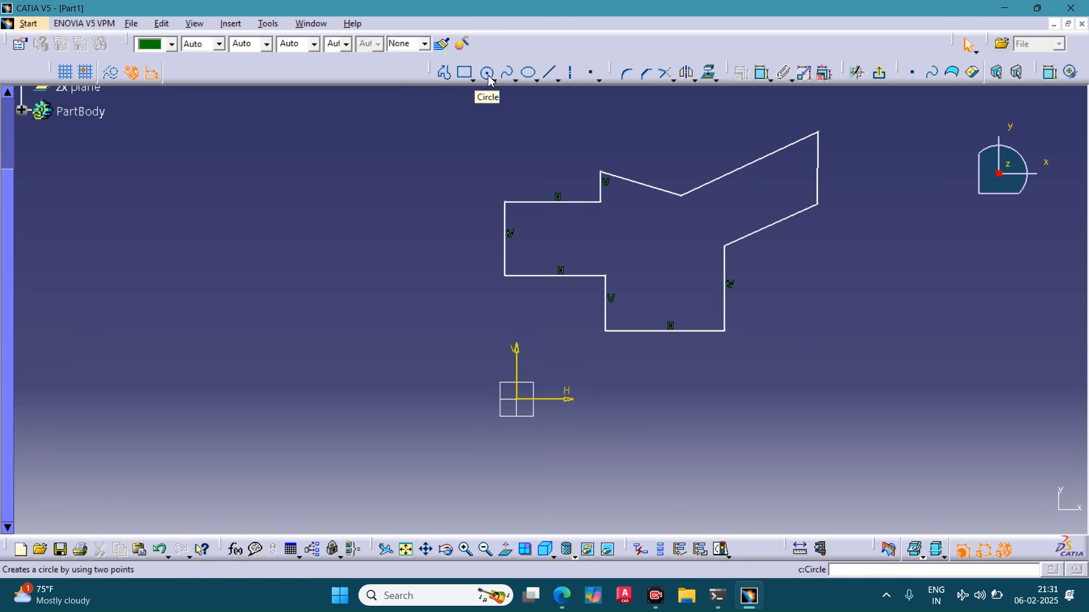
drag(434, 72, 400, 154)
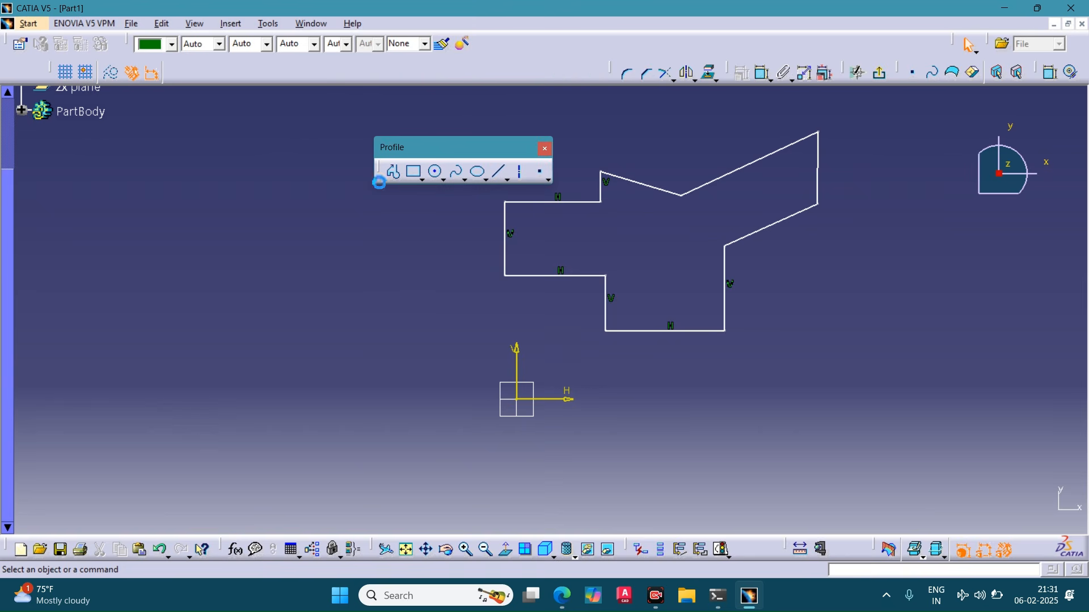
Step: Draw six circles of different sizes around the left and lower sides of the profile, keeping the Circle command active throughout
double_click(436, 172)
click(356, 330)
click(369, 355)
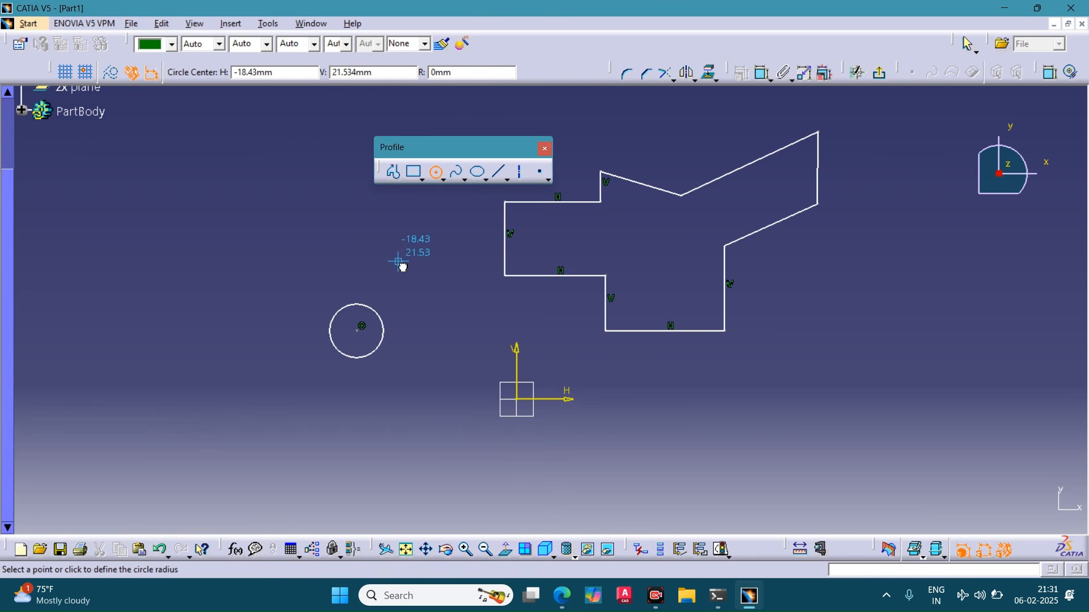
click(419, 285)
click(461, 335)
click(474, 367)
click(567, 375)
click(571, 389)
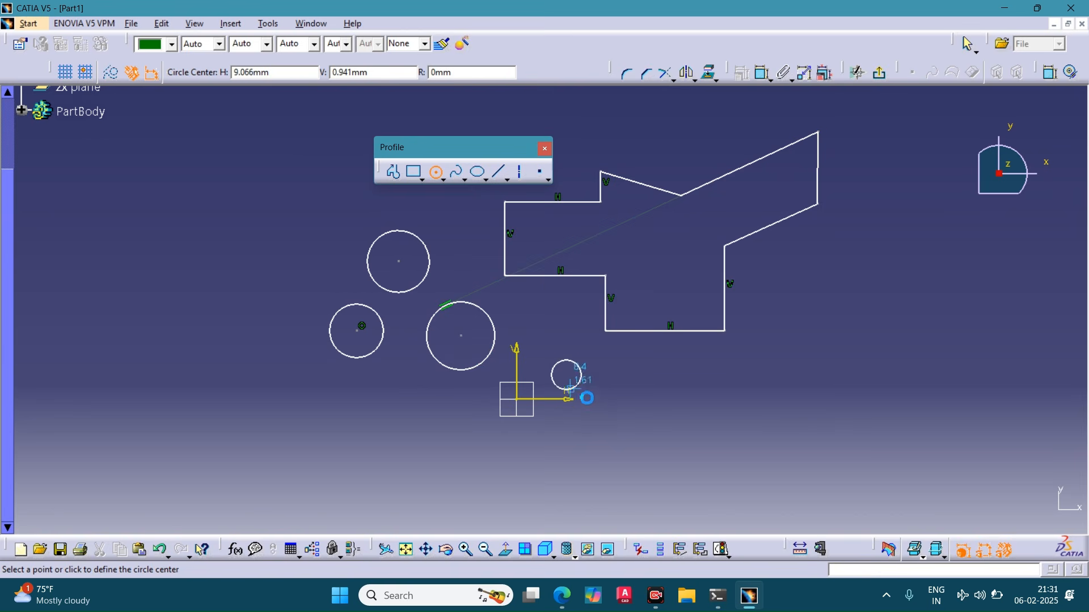
click(624, 399)
click(657, 439)
click(768, 431)
click(791, 453)
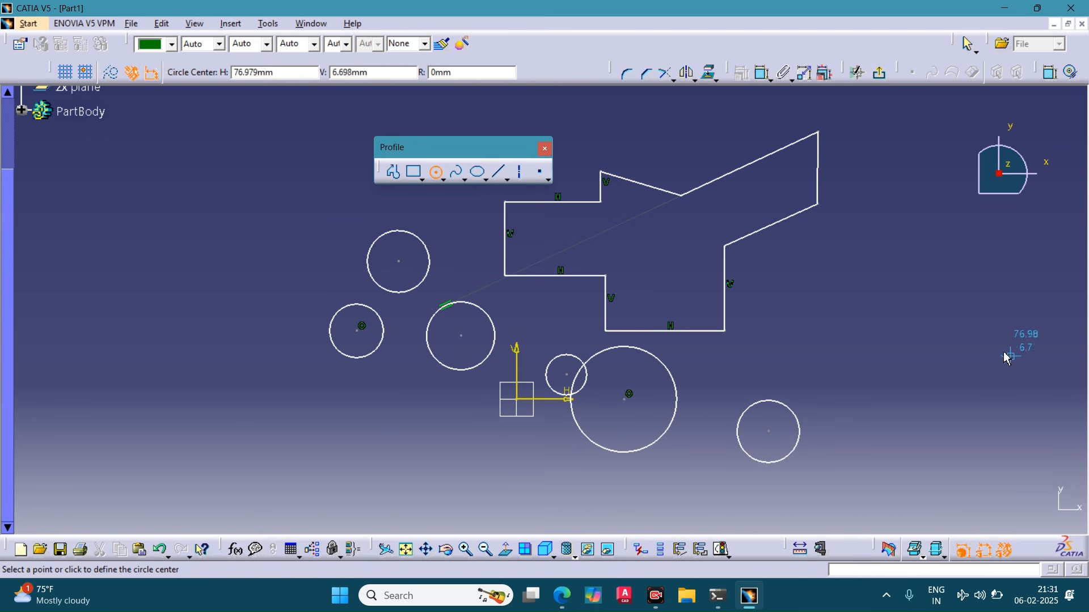
click(436, 172)
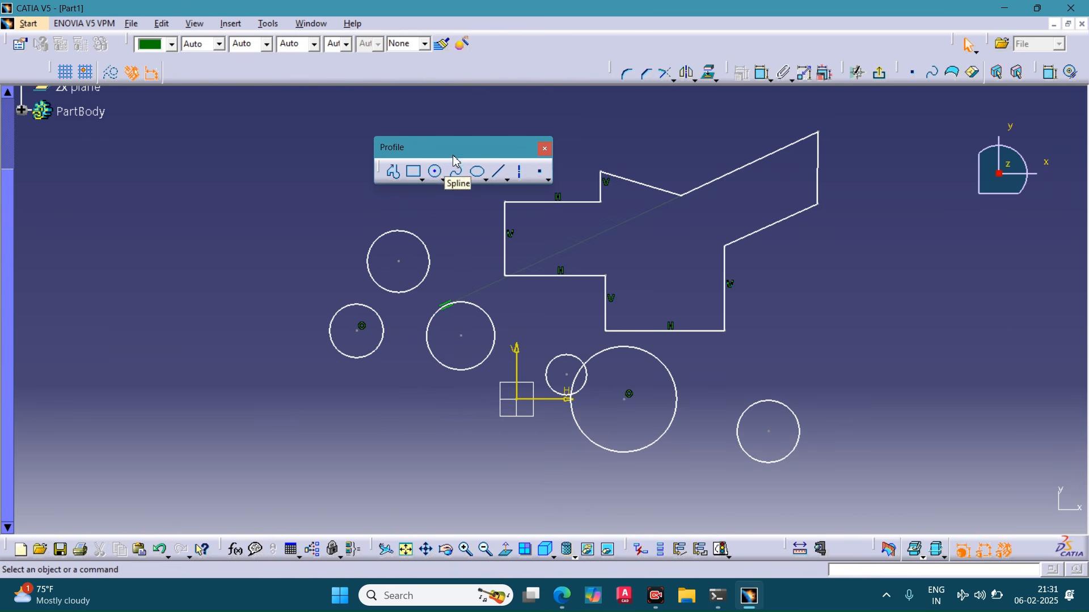
Step: Dock the Profile toolbar back beside the other sketch toolbars and undo all six circles
drag(455, 162, 460, 72)
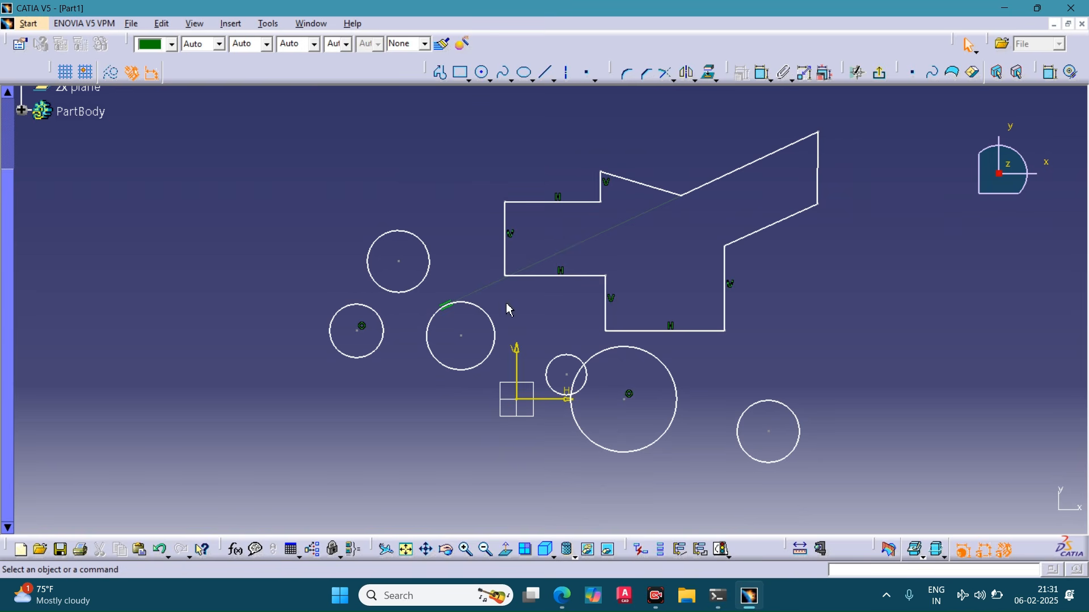
key(ctrl+z)
key(ctrl+z)
key(ctrl+z)
key(ctrl+z)
key(ctrl+z)
key(ctrl+z)
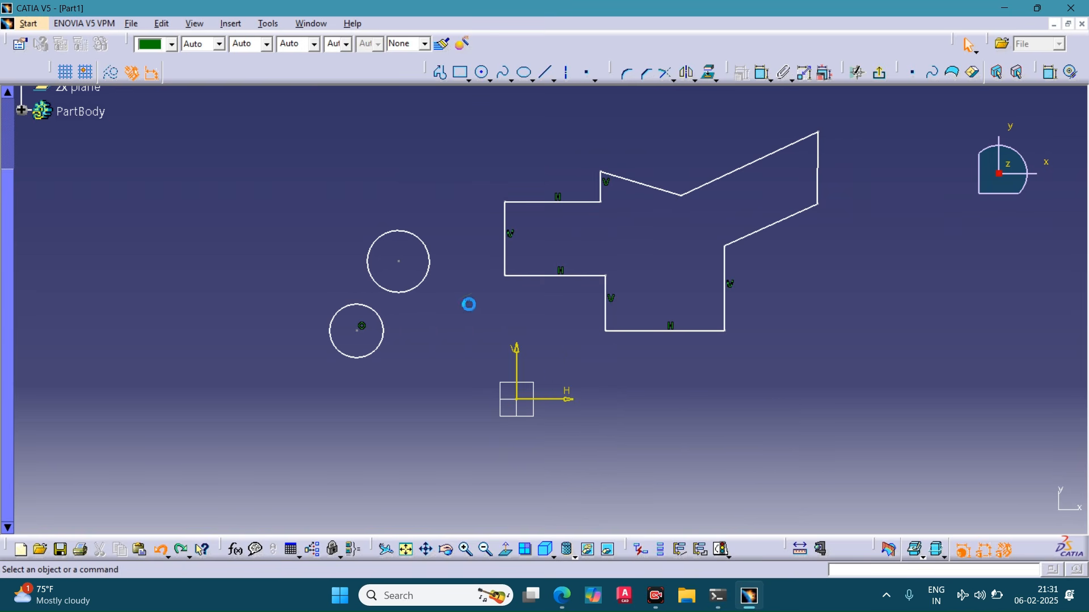
Step: Dimension the profile's bottom horizontal edge below it and set its length to 20 mm
click(766, 79)
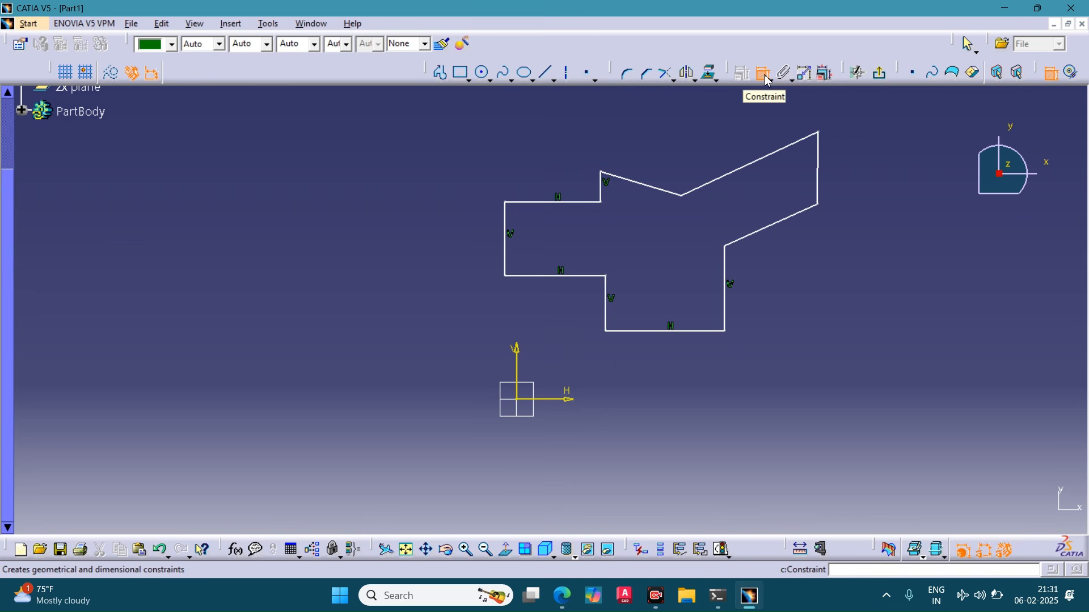
click(669, 332)
click(659, 366)
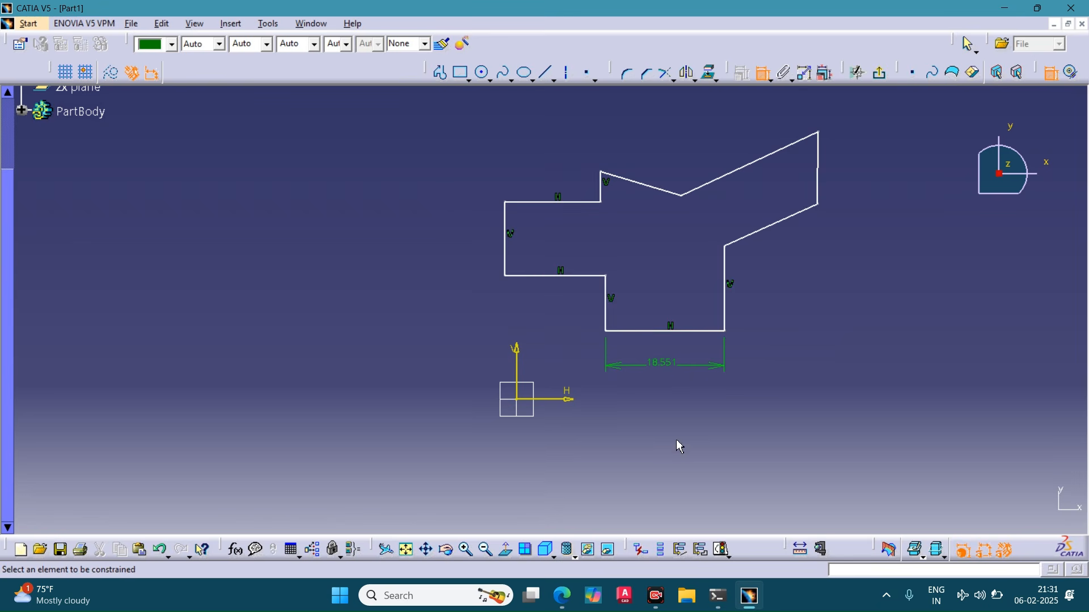
double_click(661, 362)
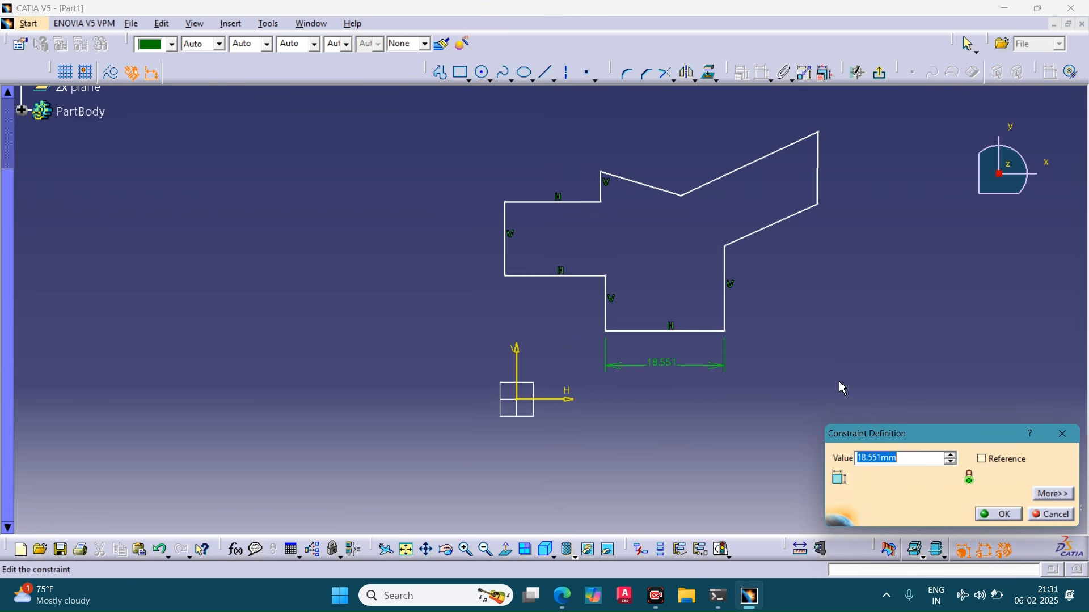
text(20)
key(Return)
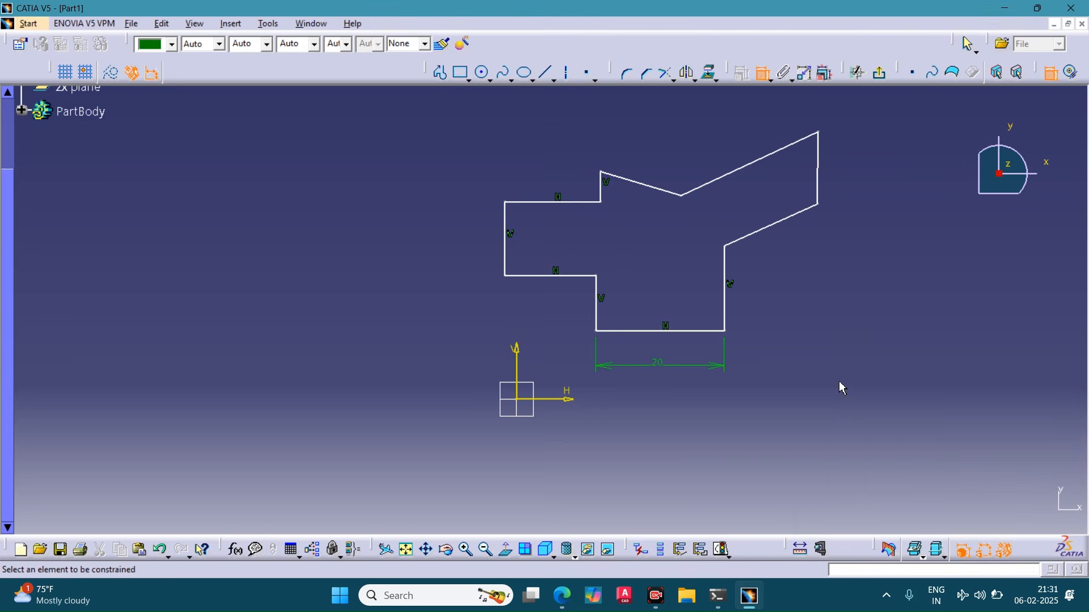
Step: Dimension the vertical edge at the right end of the bottom edge and set its length to 15 mm
click(727, 295)
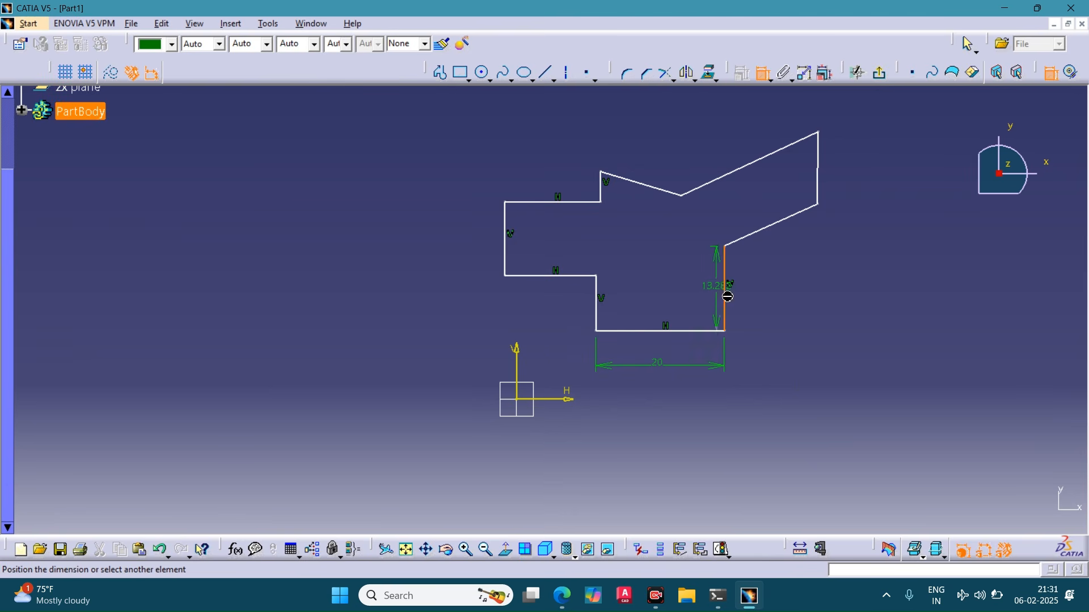
click(786, 321)
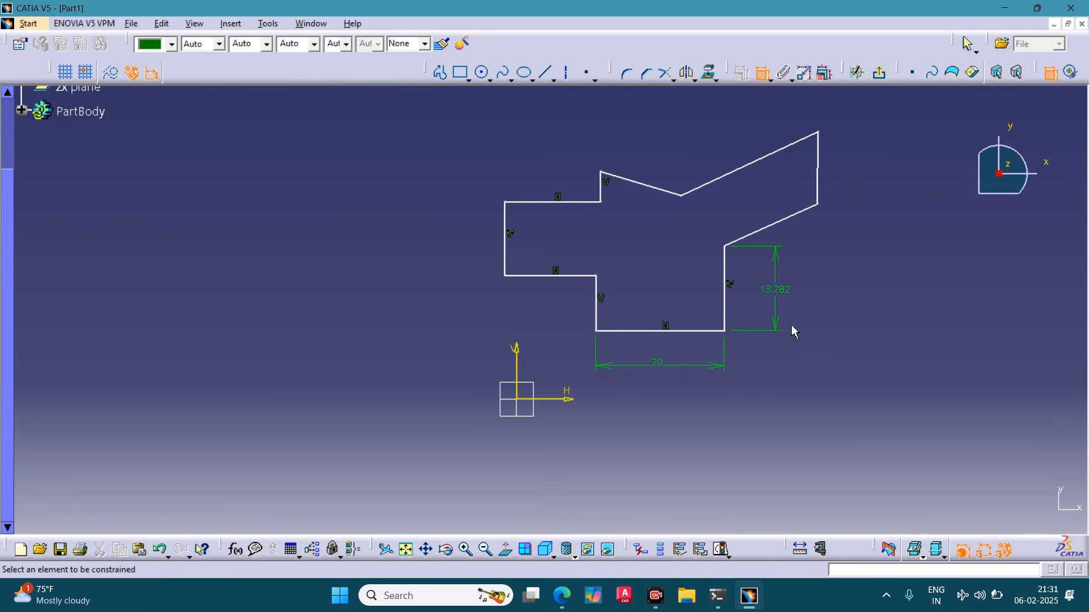
double_click(783, 291)
text(15)
key(Return)
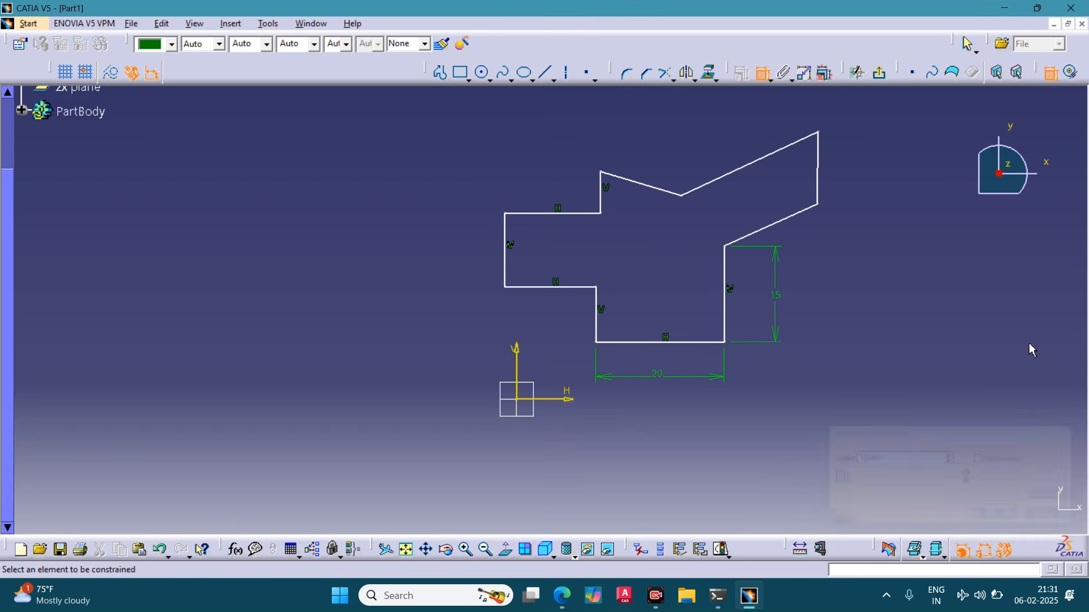
Step: Constrain the angle between the 15 mm vertical edge and the adjoining slanted edge to 135 degrees
click(727, 281)
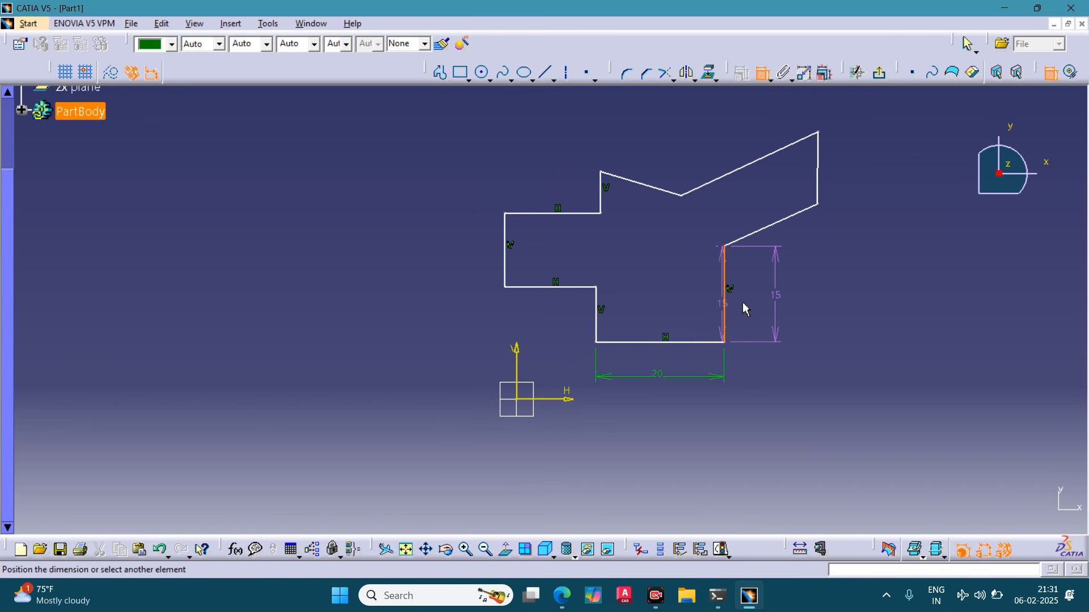
click(813, 214)
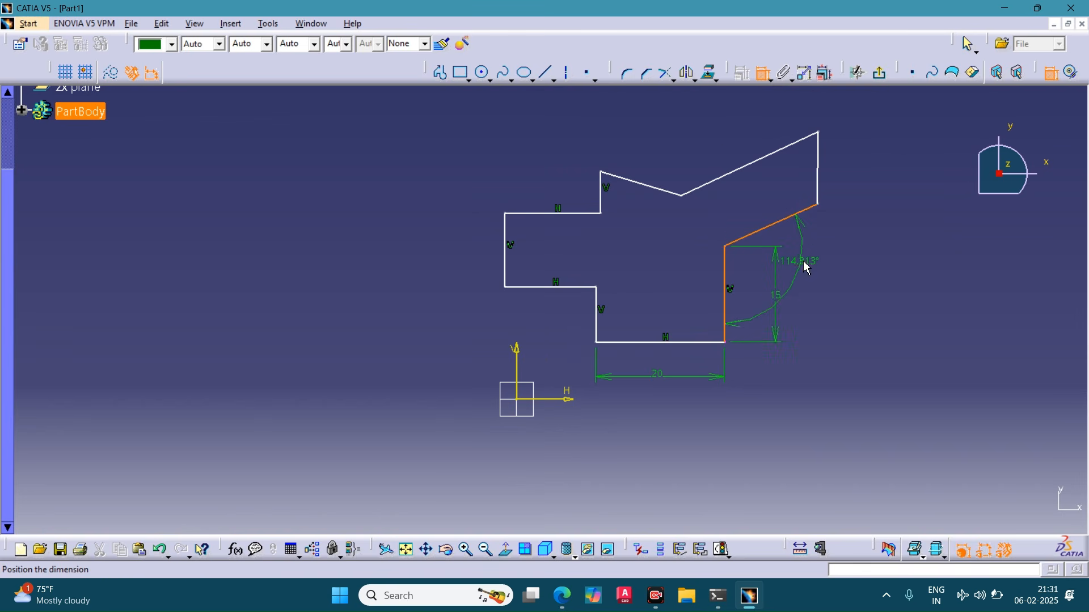
click(800, 260)
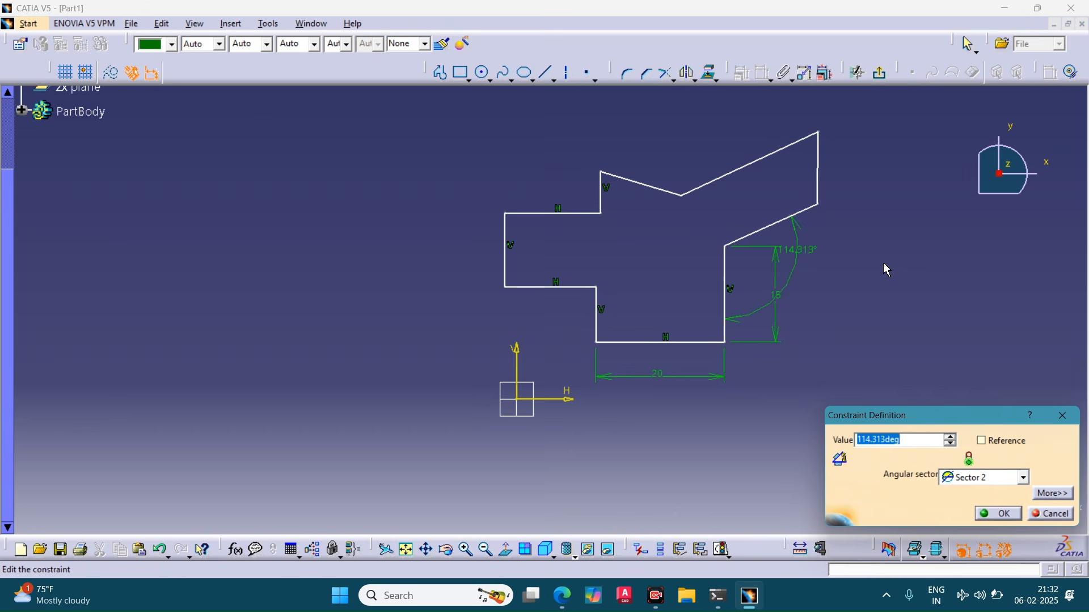
text(135)
key(Return)
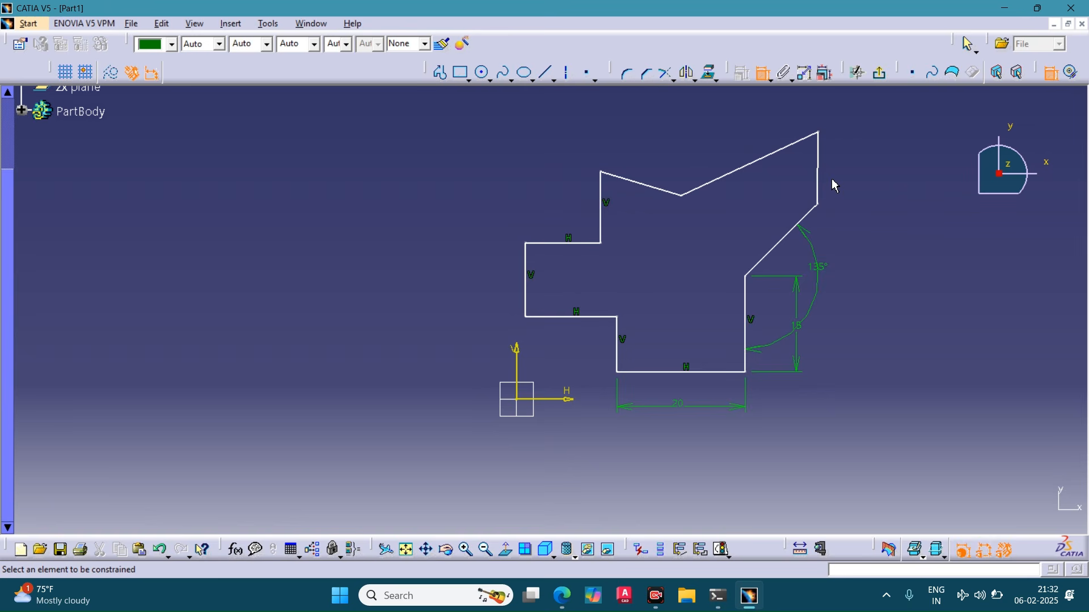
key(Escape)
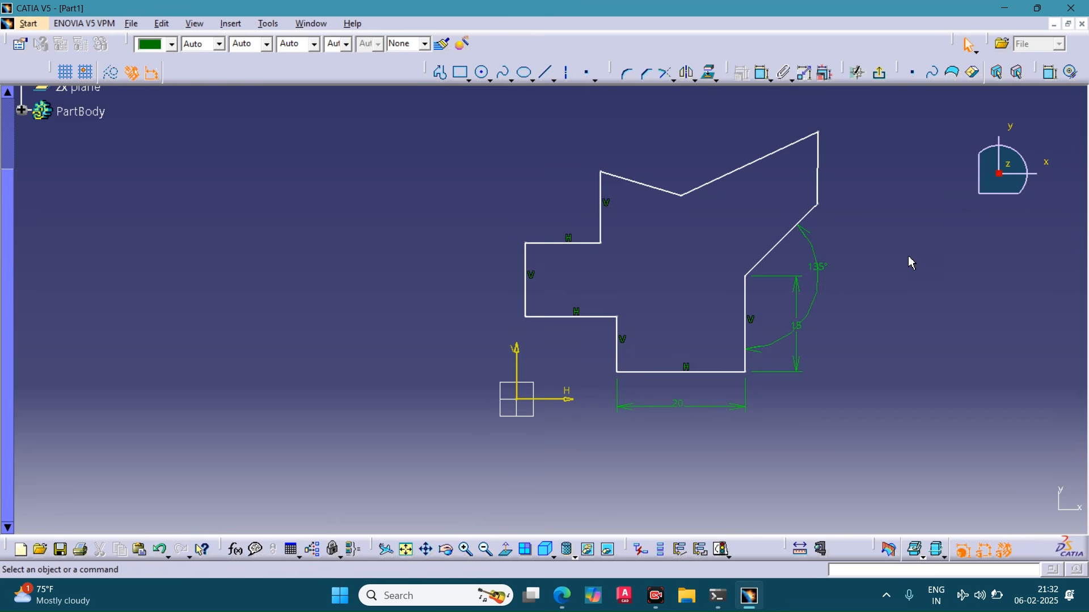
Step: Apply a Vertical constraint to the end edge of the slanted arm using Constraints Defined in Dialog Box
click(824, 147)
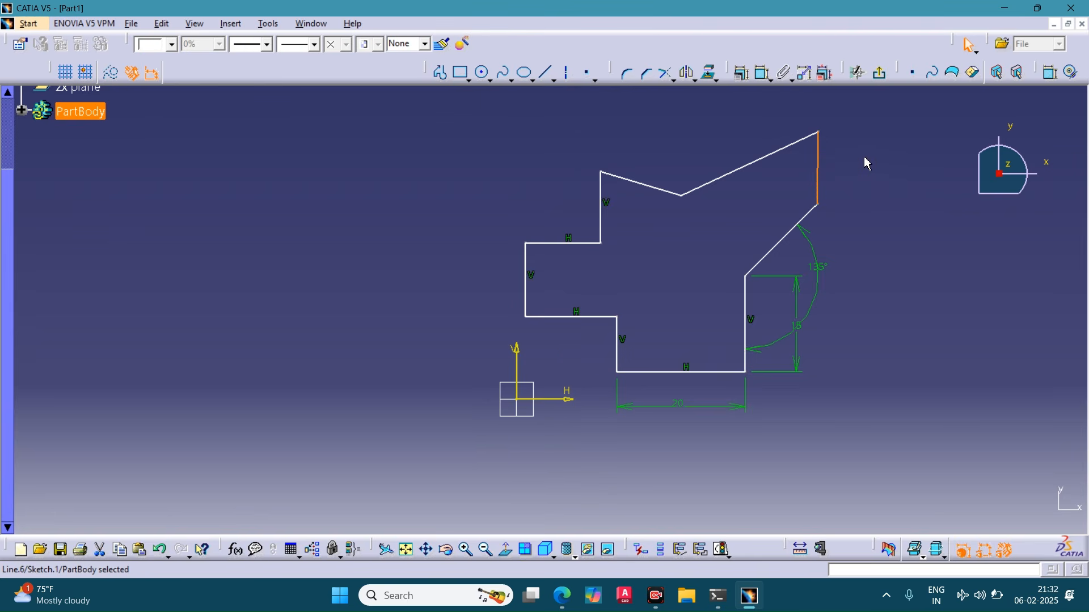
click(878, 168)
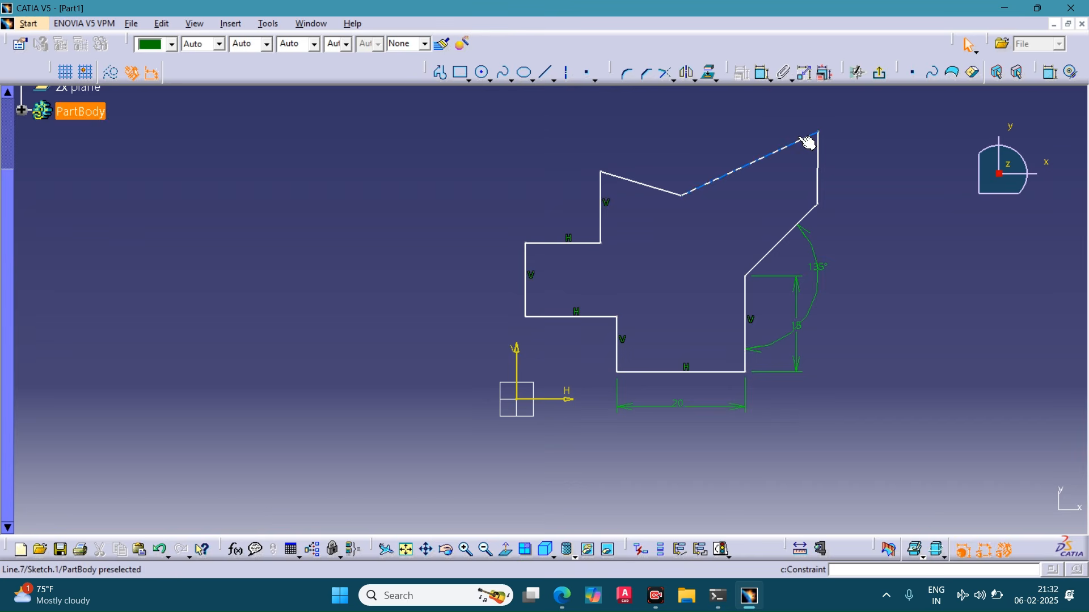
click(817, 159)
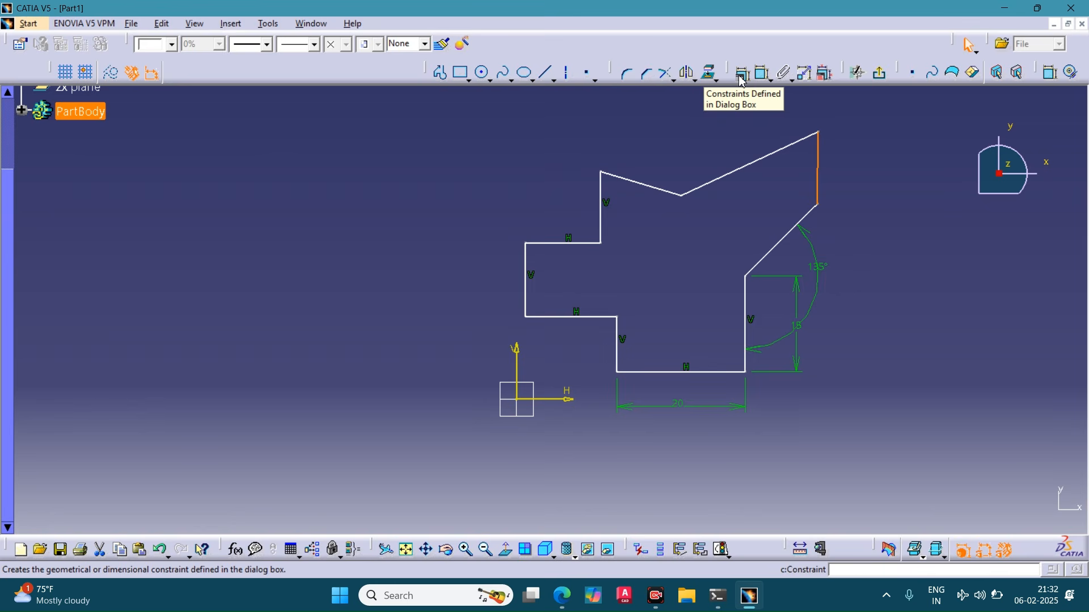
click(741, 74)
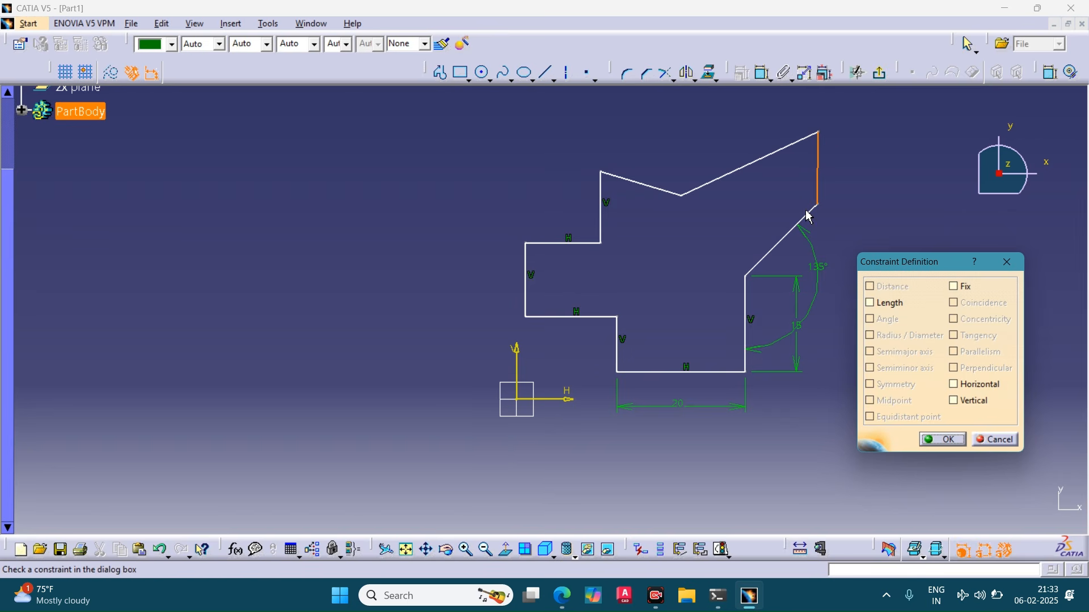
click(961, 402)
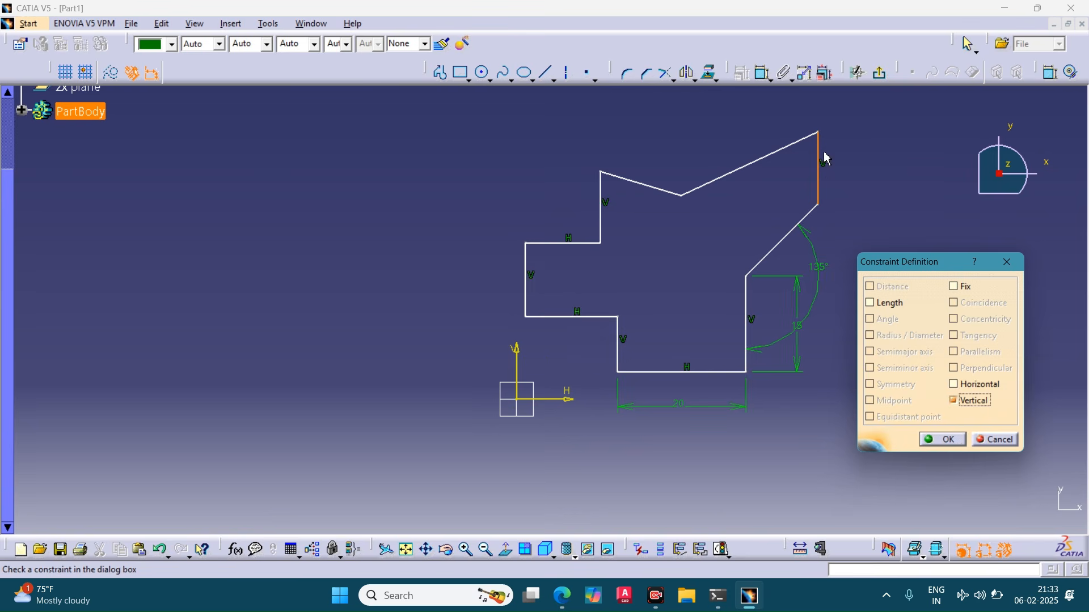
click(931, 441)
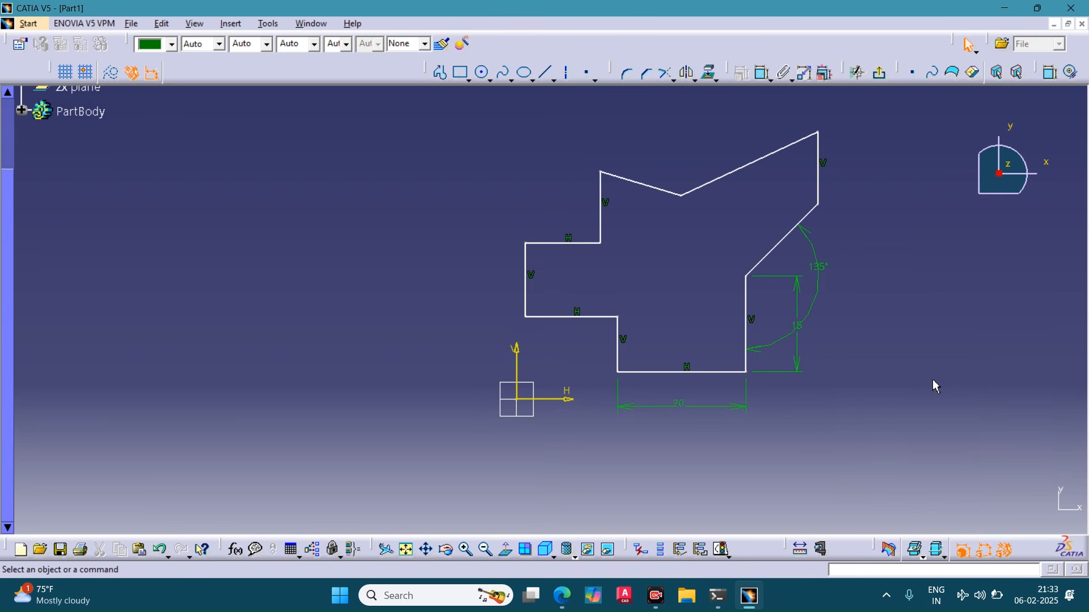
Step: Dimension the vertical end edge of the slanted arm and set its length to 10 mm
click(765, 77)
click(820, 192)
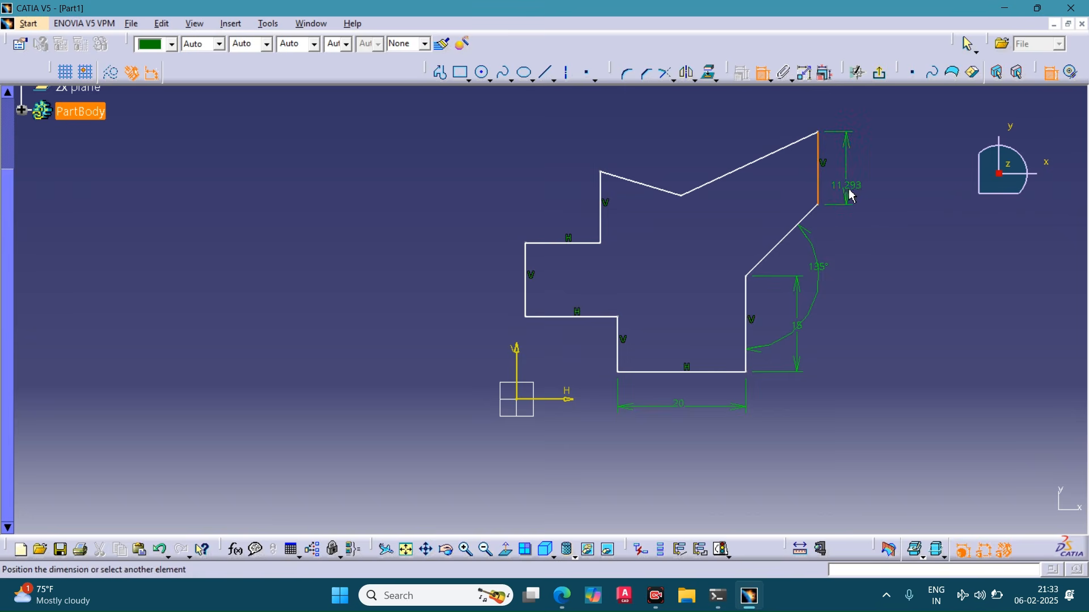
double_click(870, 196)
text(10mm)
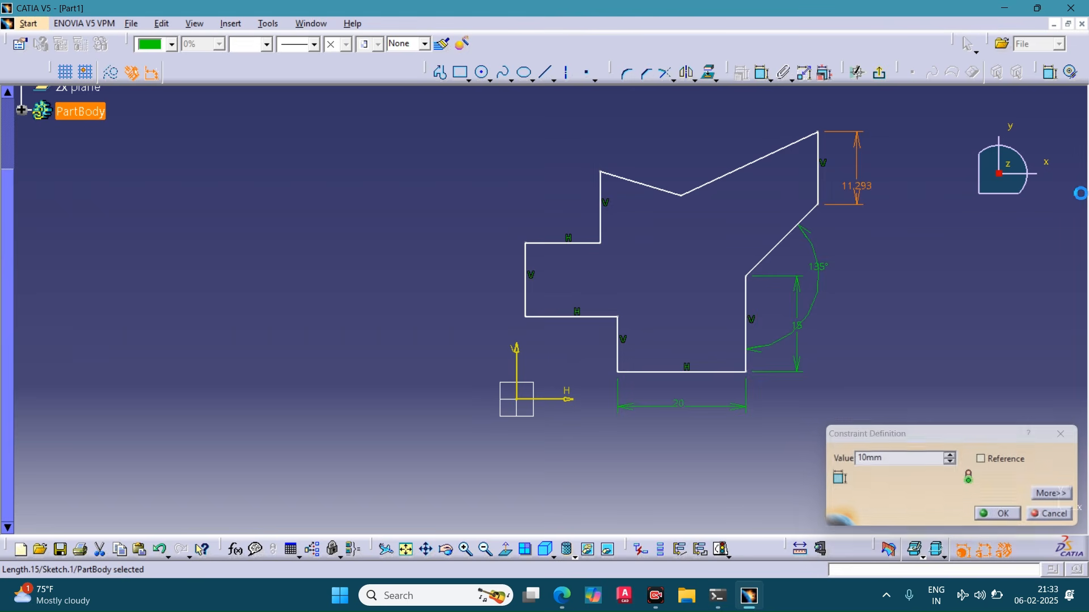
key(Return)
click(943, 347)
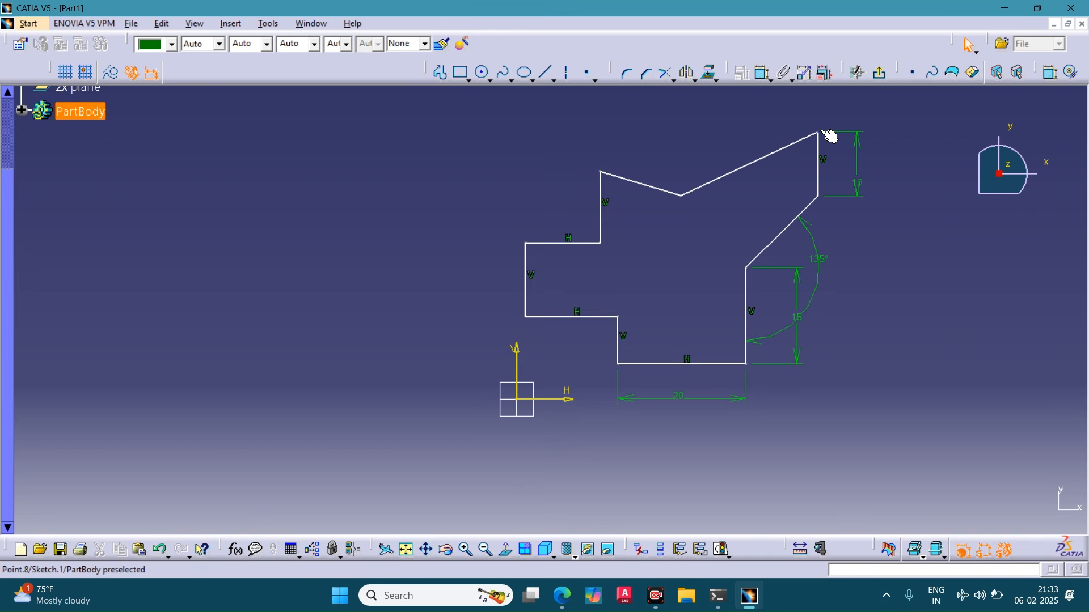
Step: Dimension the overall height from the bottom edge to the slanted arm's top corner and set it to 35 mm
click(762, 72)
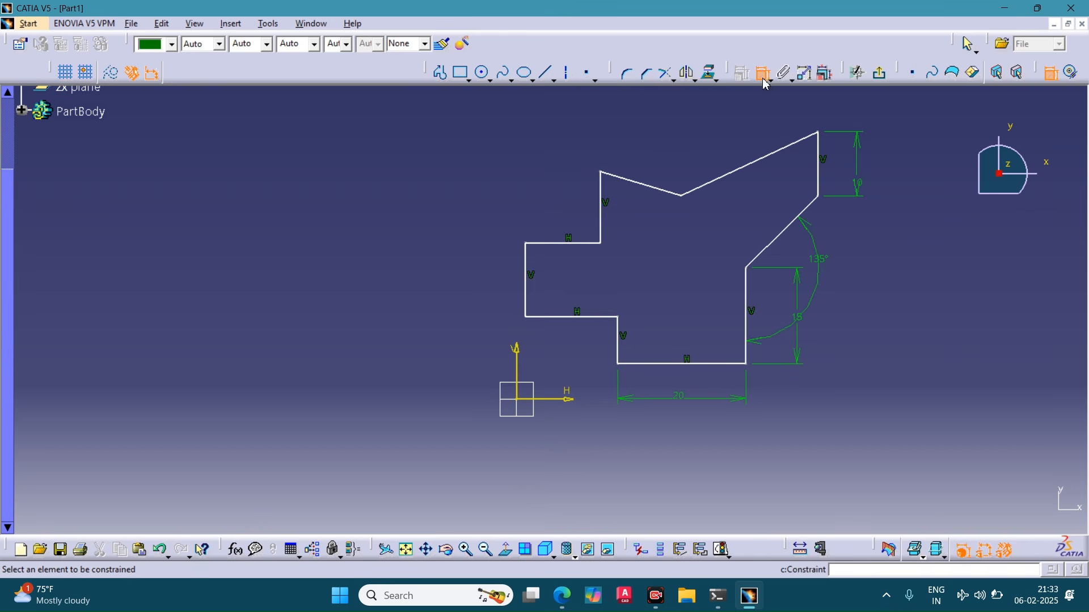
click(734, 366)
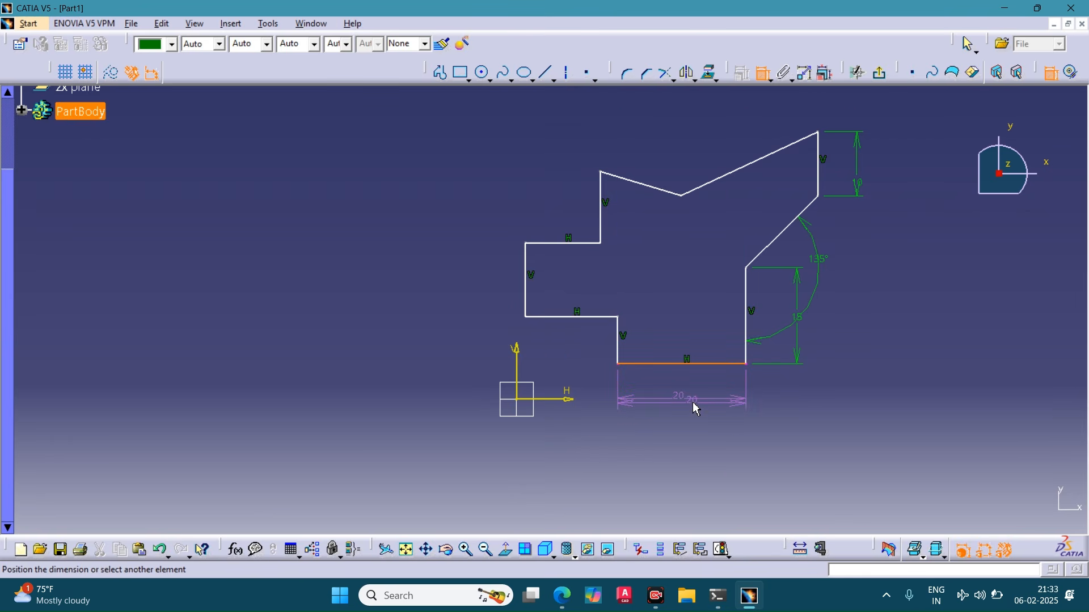
click(820, 134)
click(916, 207)
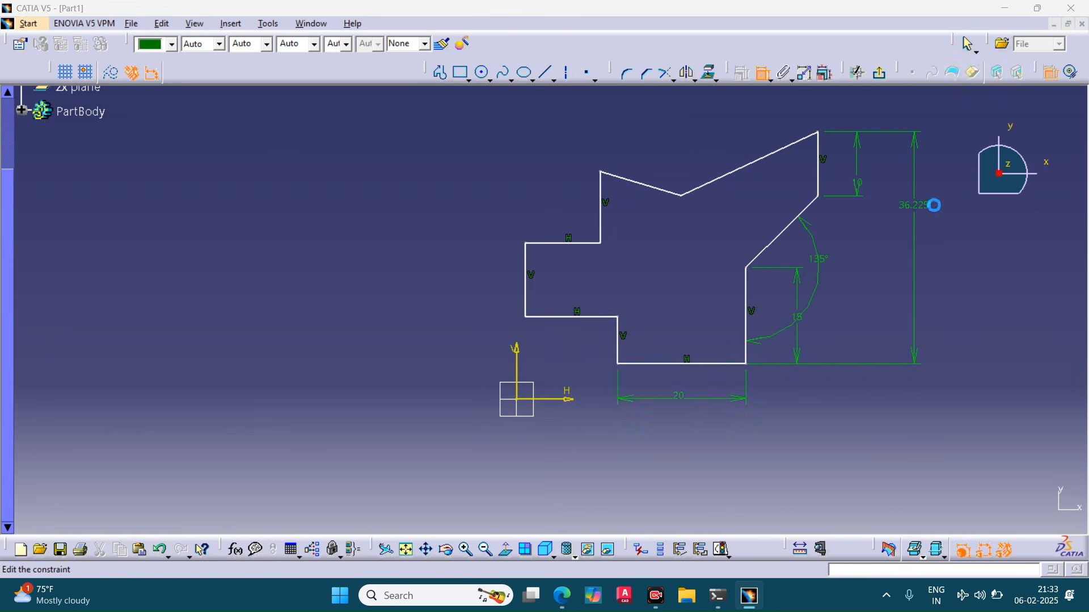
double_click(933, 205)
text(35)
key(Return)
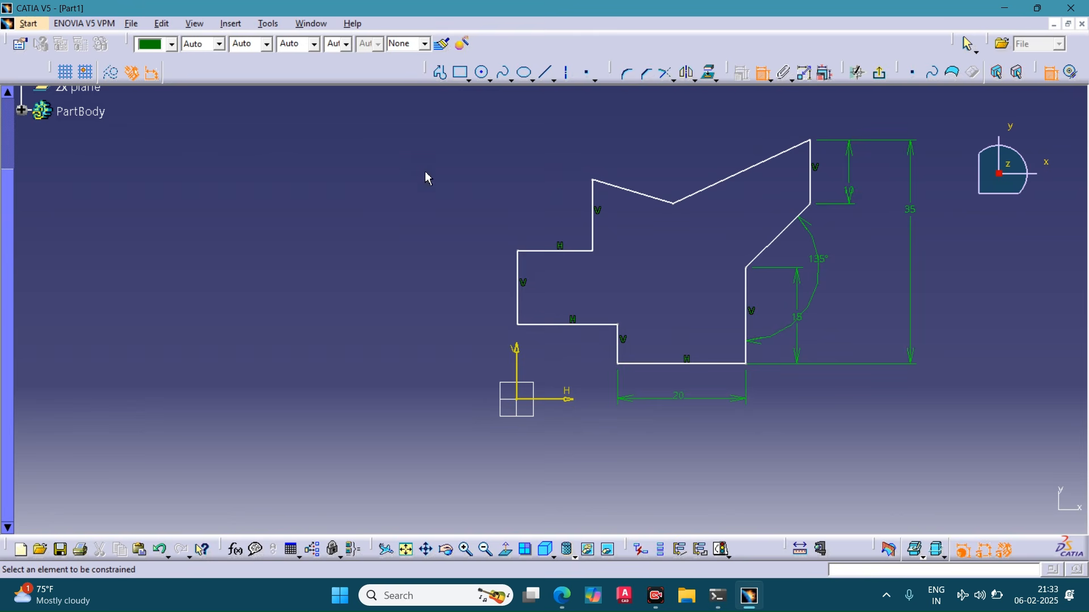
Step: Undo the trial dimension on the arm's upper slanted edge and set the overall height to 35 mm again
click(737, 173)
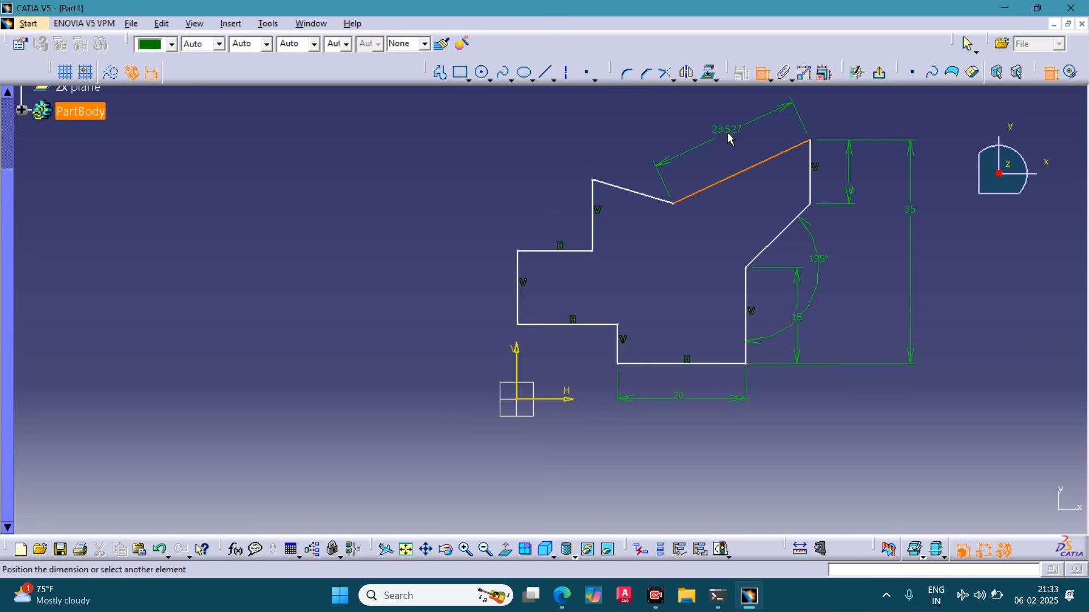
key(ctrl+z)
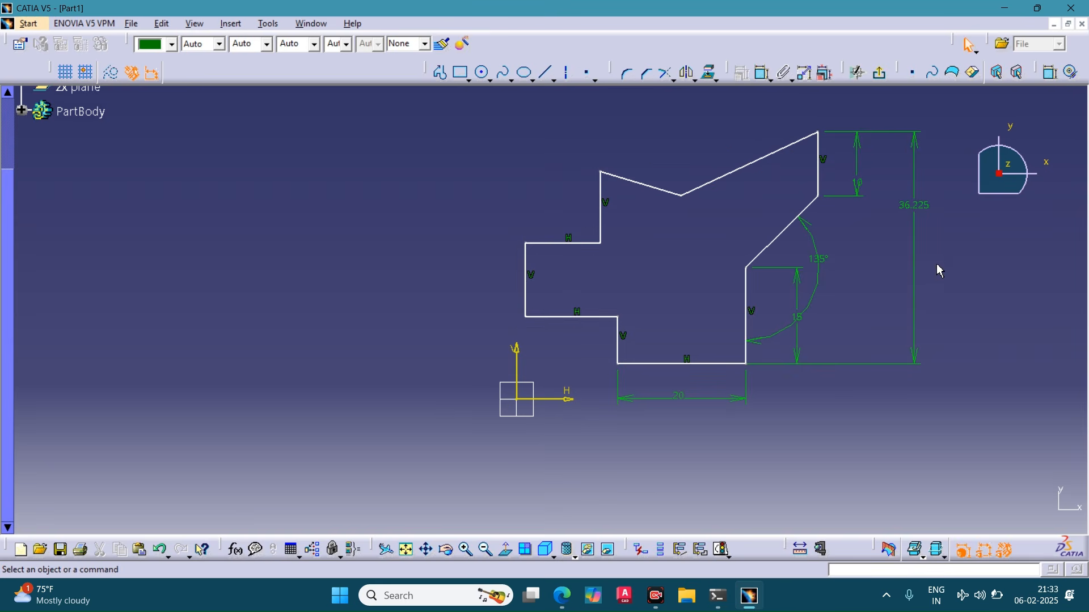
double_click(912, 206)
text(35mm)
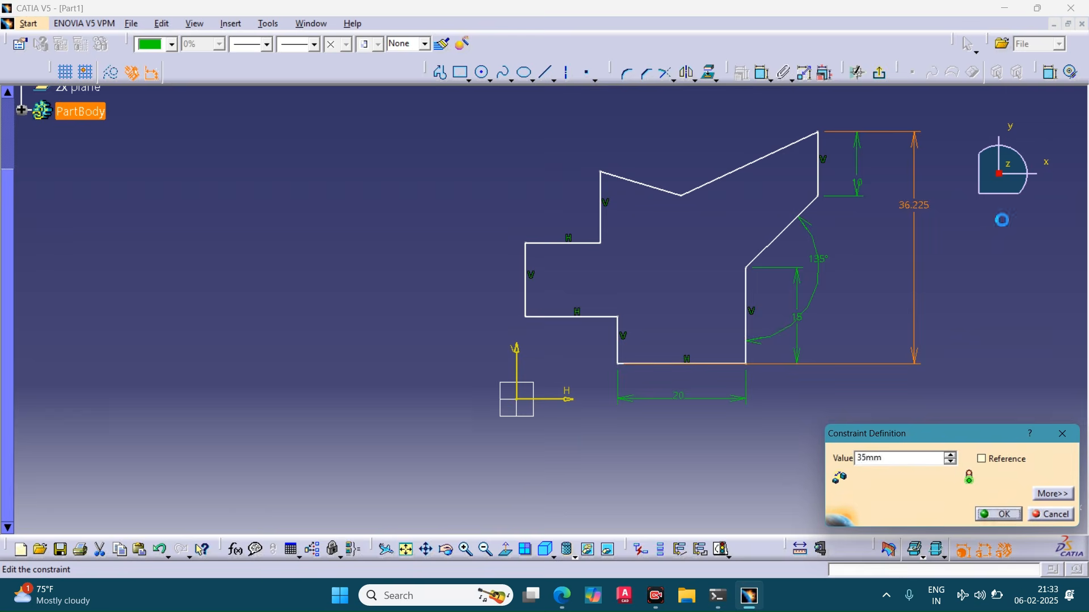
key(Return)
Step: Dimension the horizontal distance from the V-notch vertex to the arm's vertical end edge and set it to 20 mm
click(761, 72)
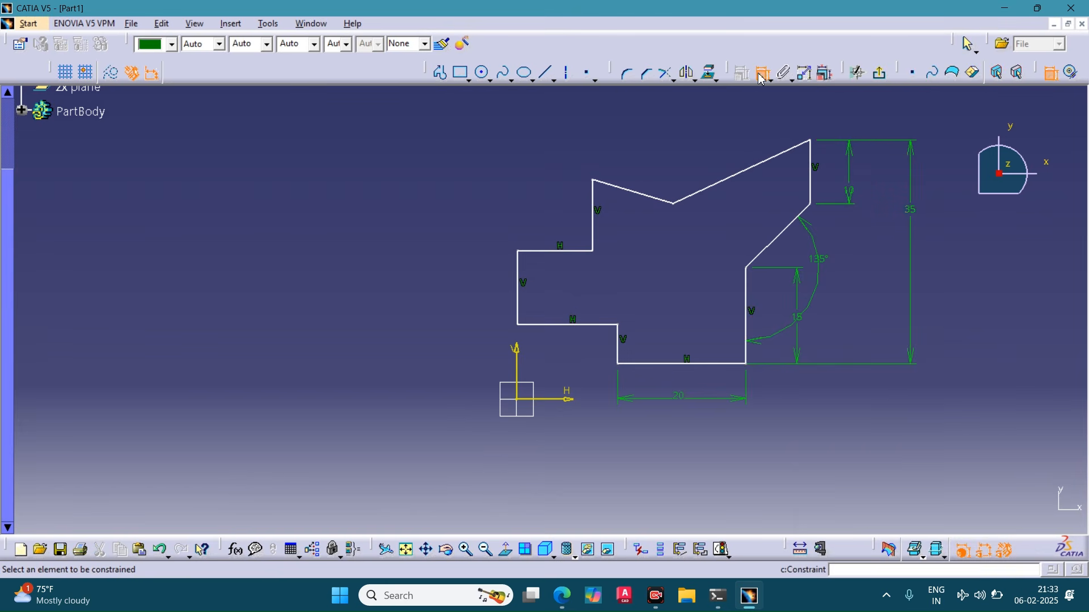
click(676, 207)
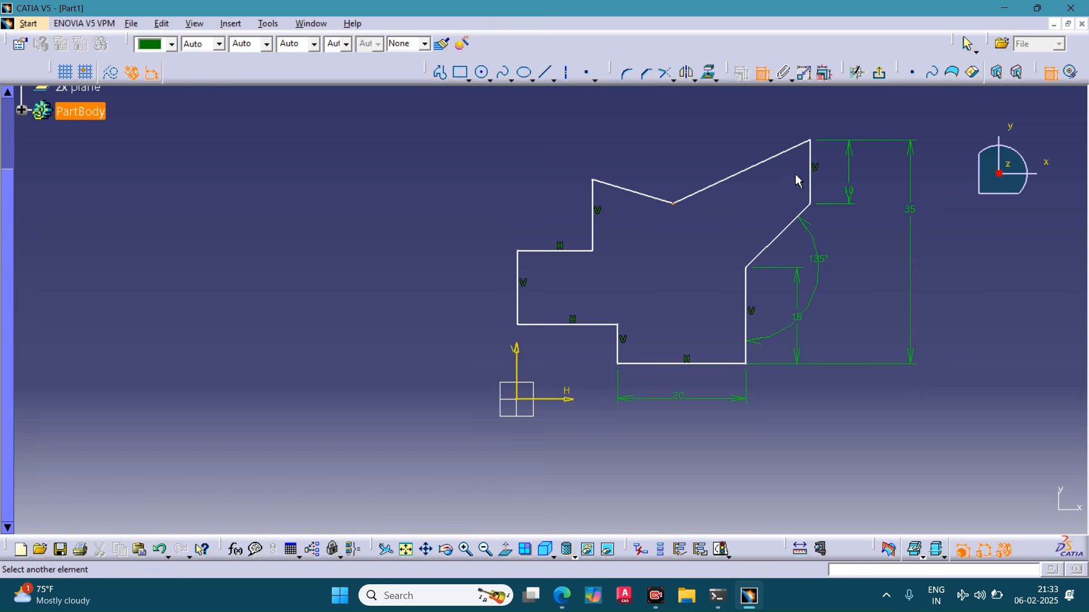
click(818, 183)
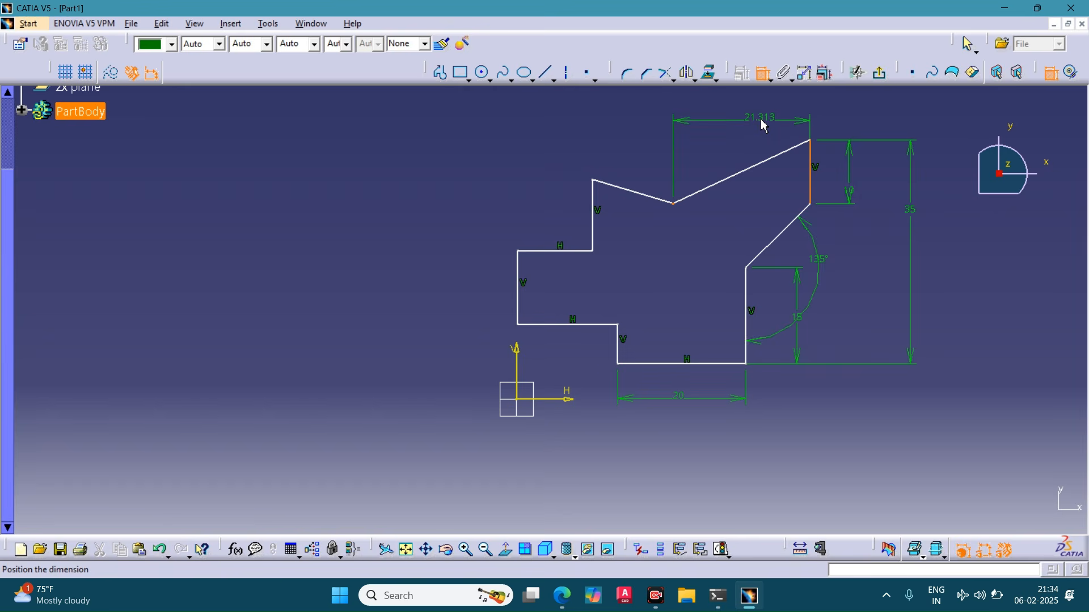
click(765, 122)
double_click(776, 119)
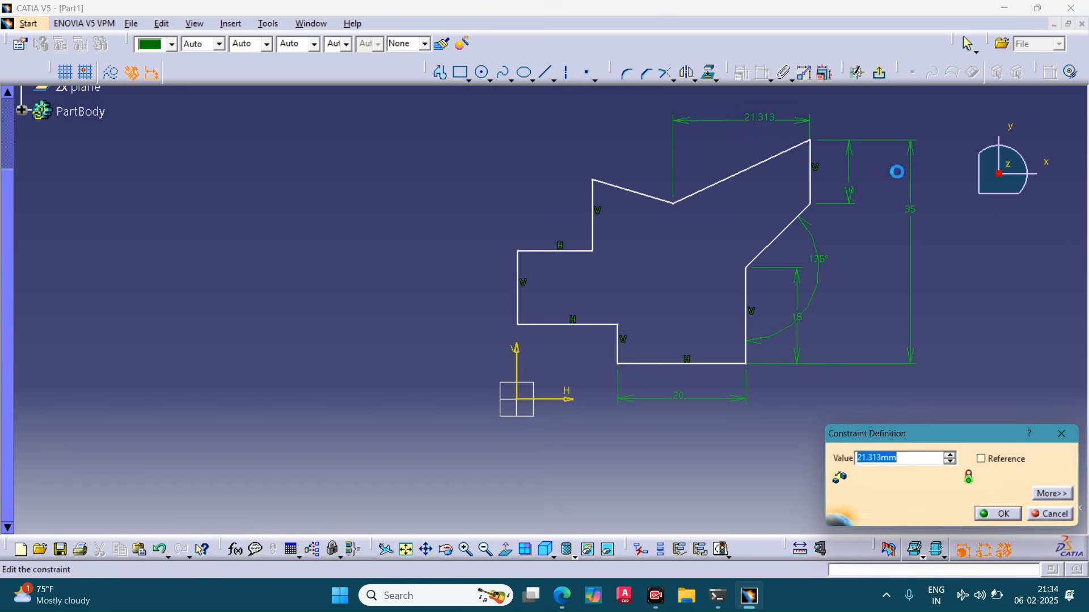
text(20)
key(Return)
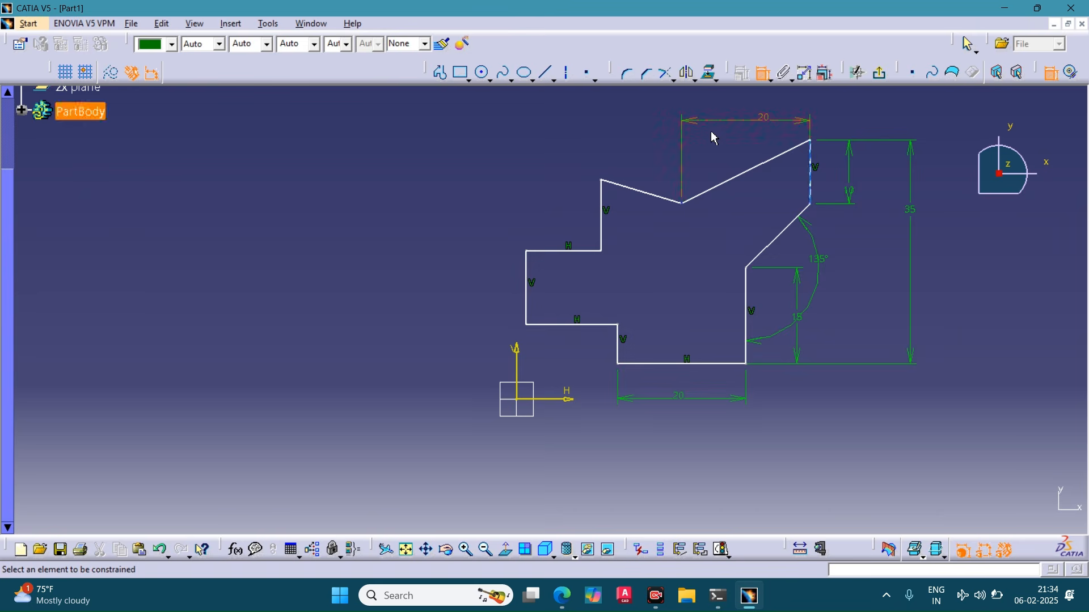
Step: Dimension the sloped edge left of the V-notch with Horizontal Measure Direction and set it to 20 mm
click(647, 192)
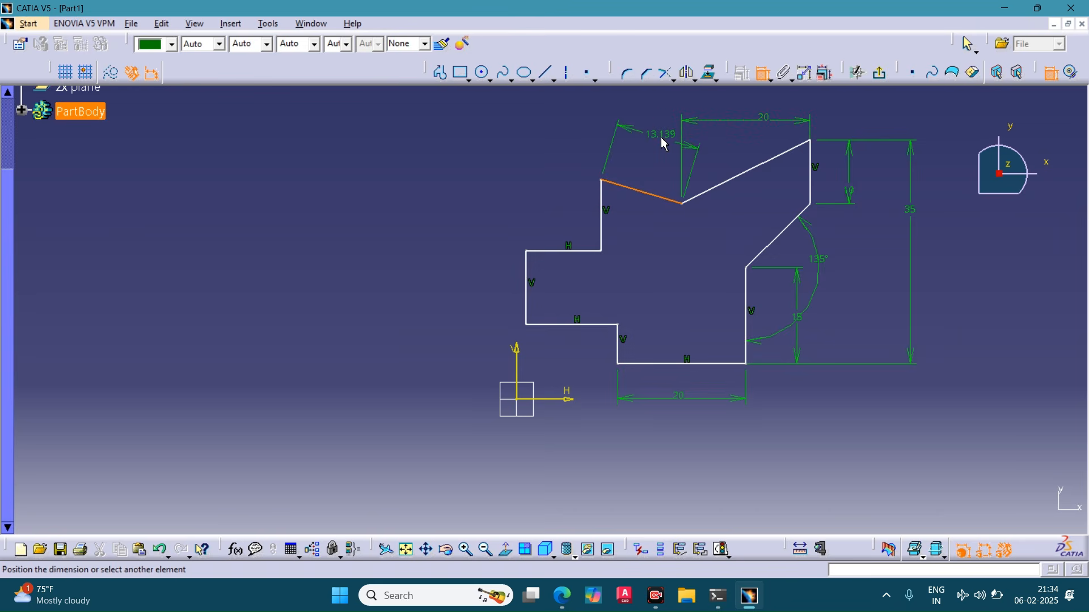
right_click(665, 144)
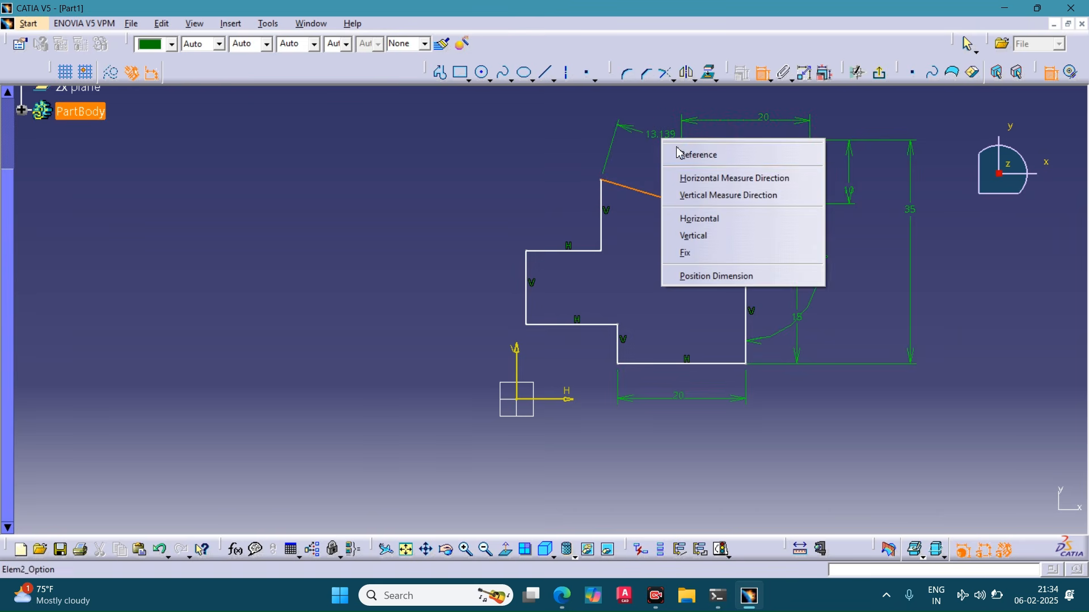
click(725, 179)
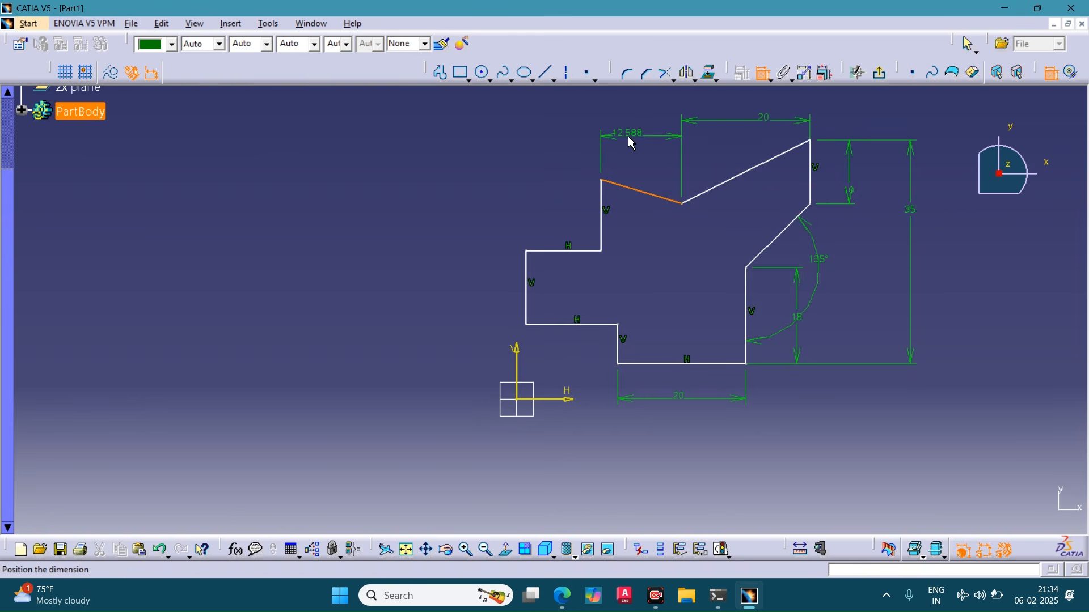
click(647, 141)
double_click(646, 135)
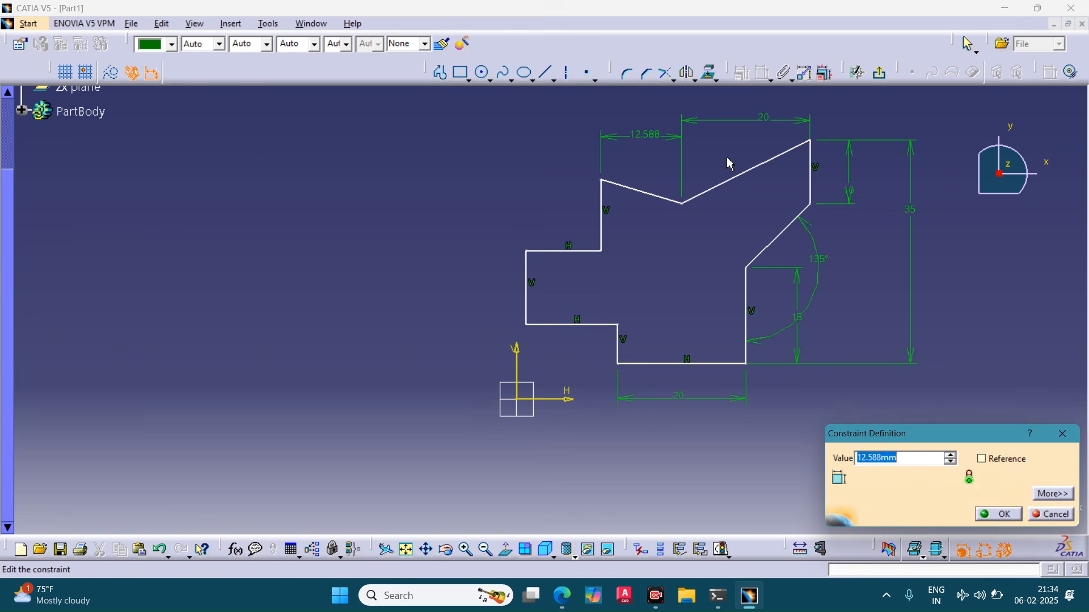
text(20)
key(Return)
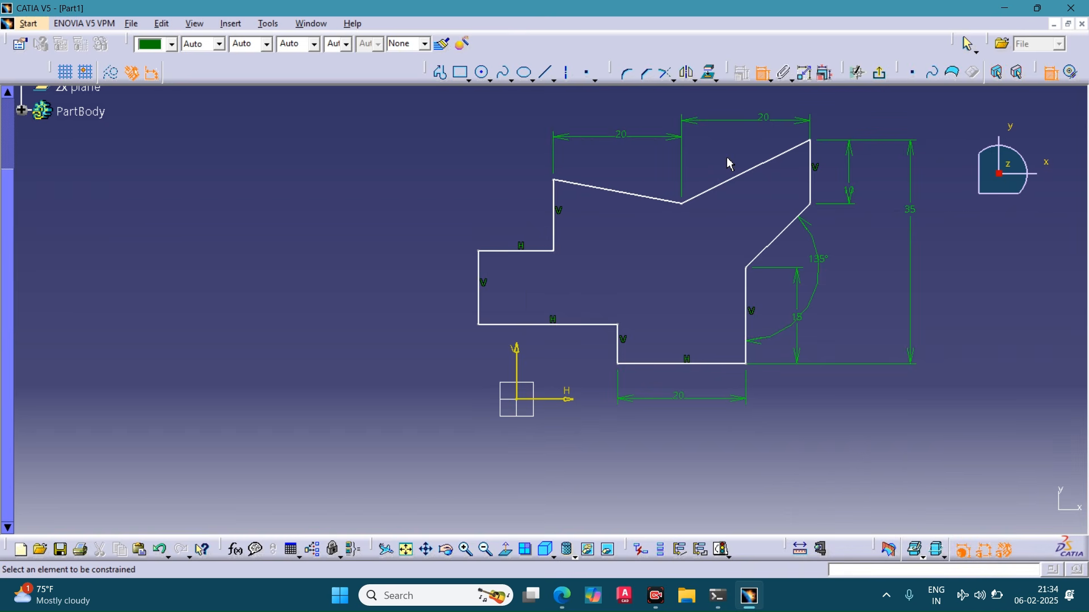
Step: Constrain the angle between the two sloped edges of the V-notch to 135 degrees
click(627, 196)
click(741, 177)
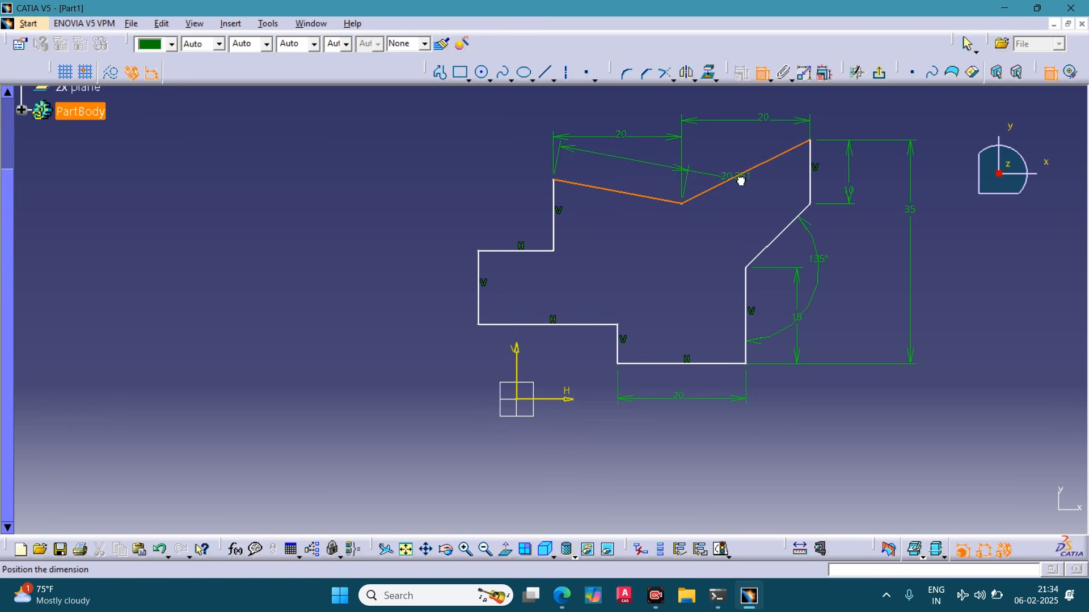
click(706, 175)
double_click(705, 171)
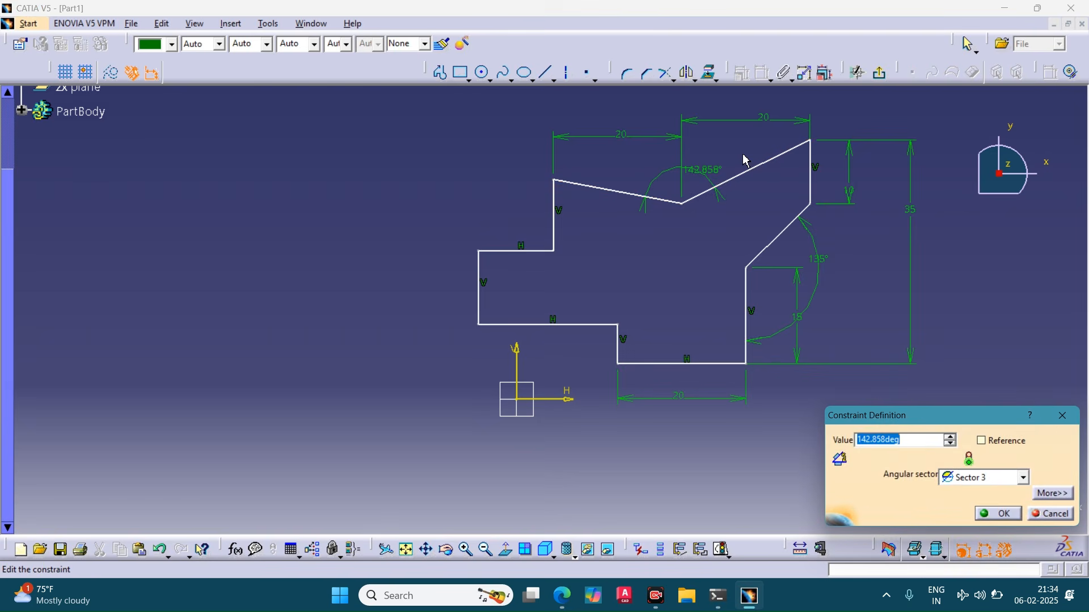
text(135)
key(Return)
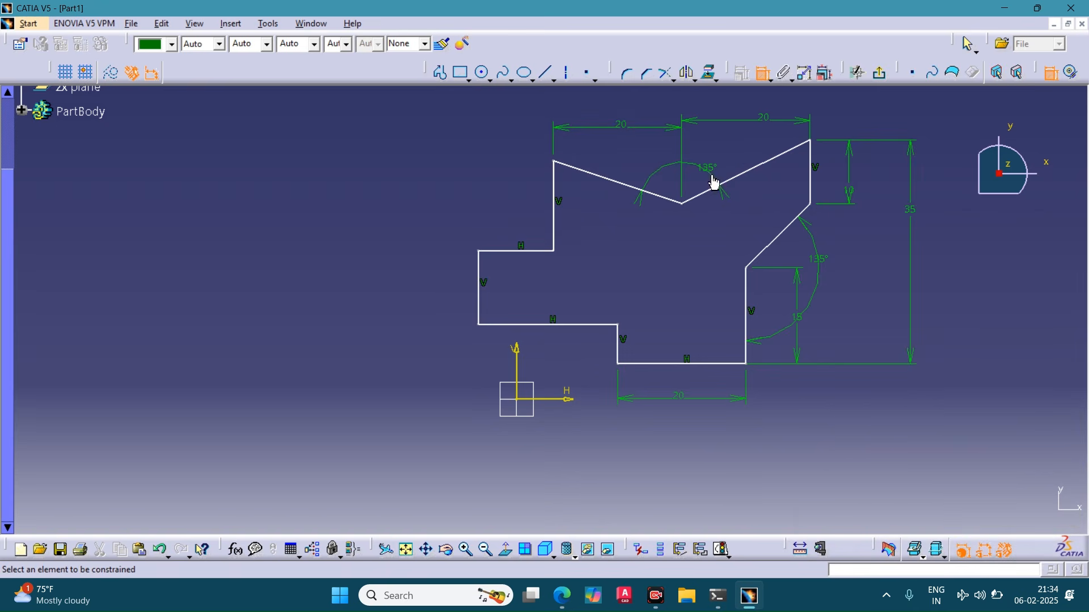
Step: Dimension the vertical edge below the profile's upper-left corner and set its length to 15 mm
click(560, 203)
click(593, 211)
double_click(594, 211)
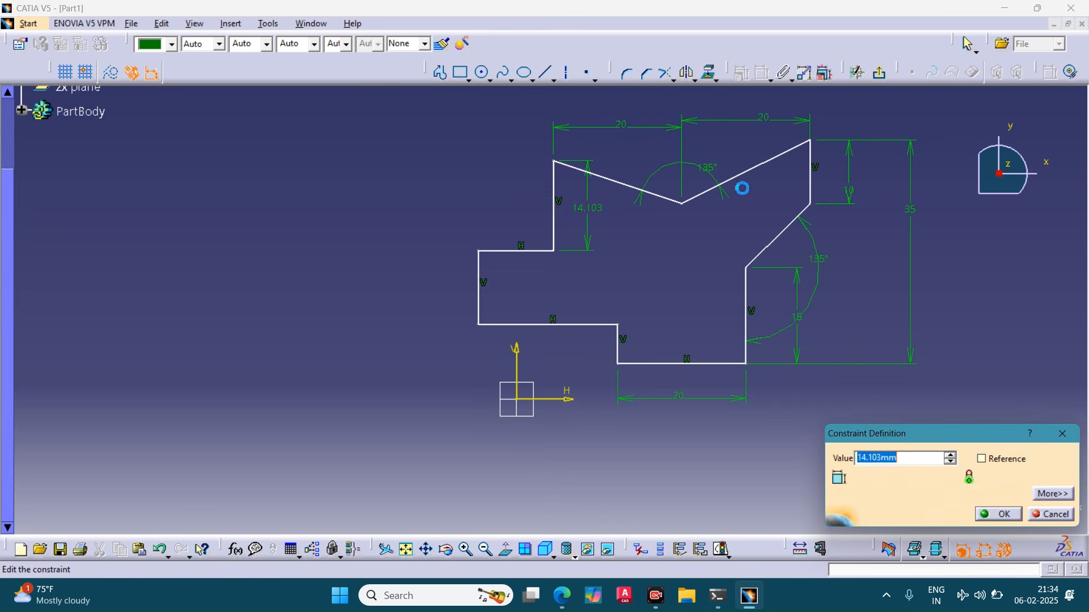
text(15)
key(Return)
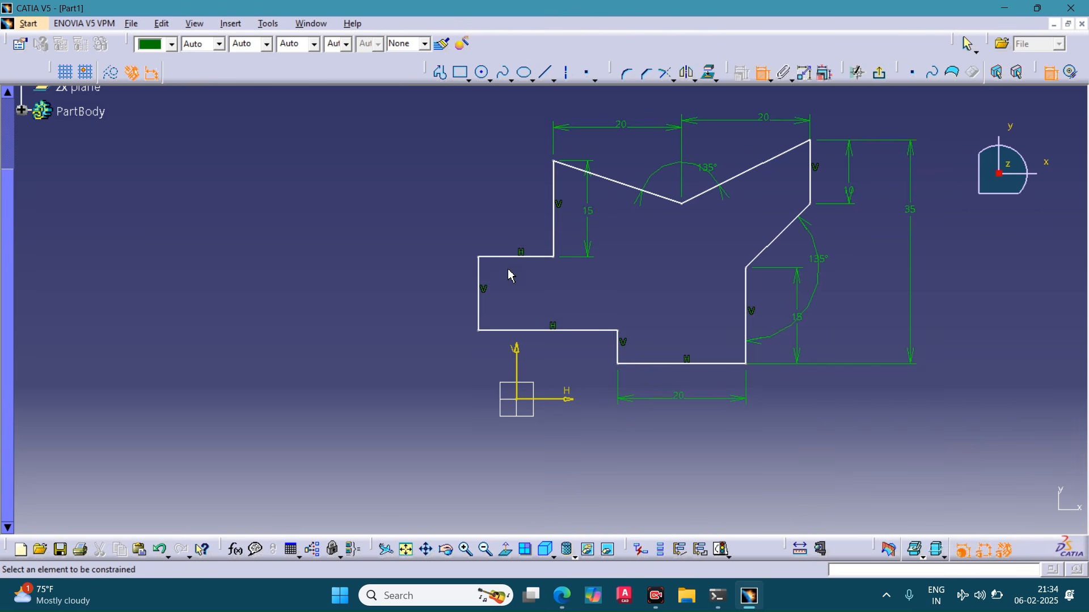
Step: Dimension the short horizontal edge on top of the left block and set its length to 10 mm
click(520, 257)
click(518, 221)
double_click(519, 221)
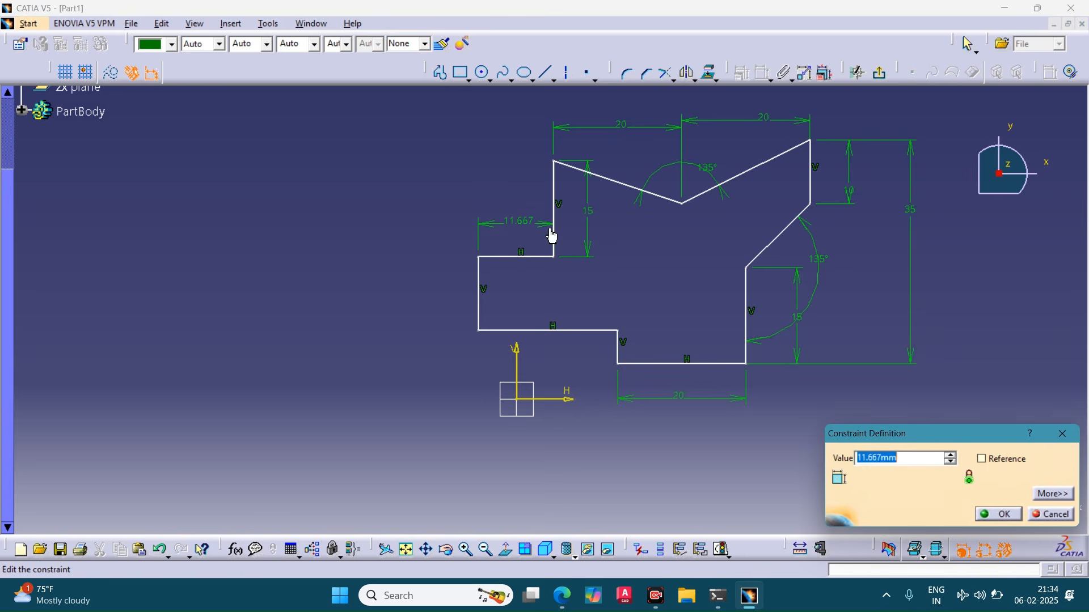
text(10)
key(Return)
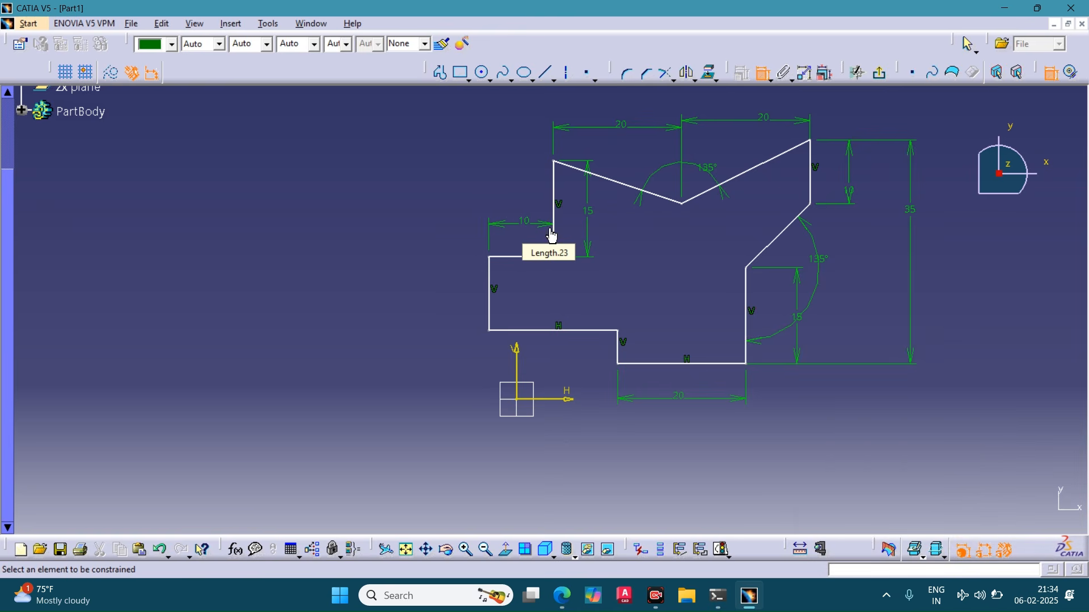
Step: Dimension the leftmost vertical edge of the profile and set its length to 15 mm
click(490, 300)
click(444, 288)
double_click(457, 285)
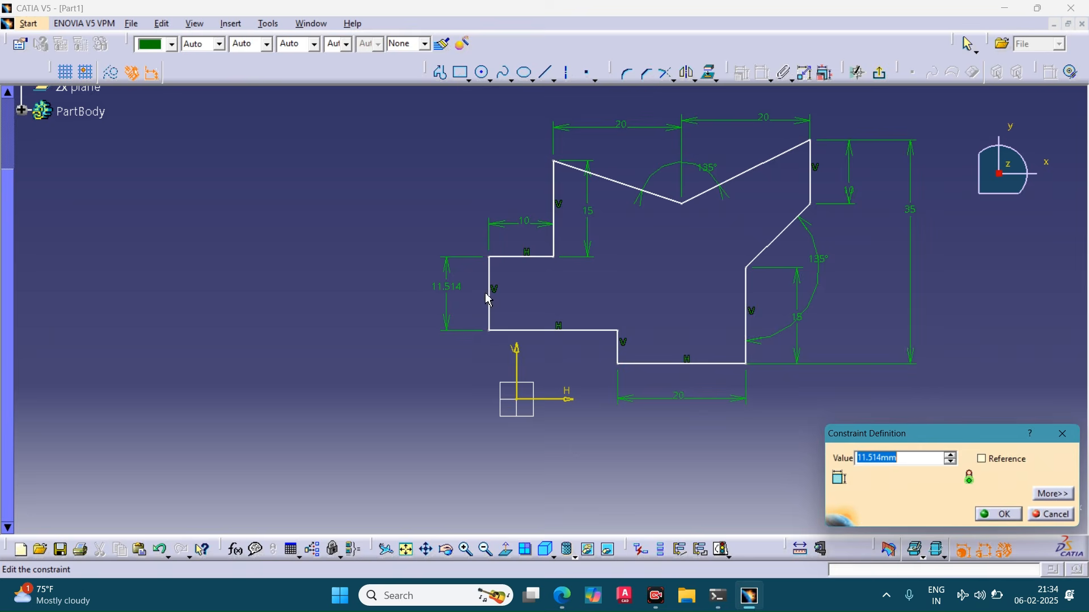
text(15)
key(Return)
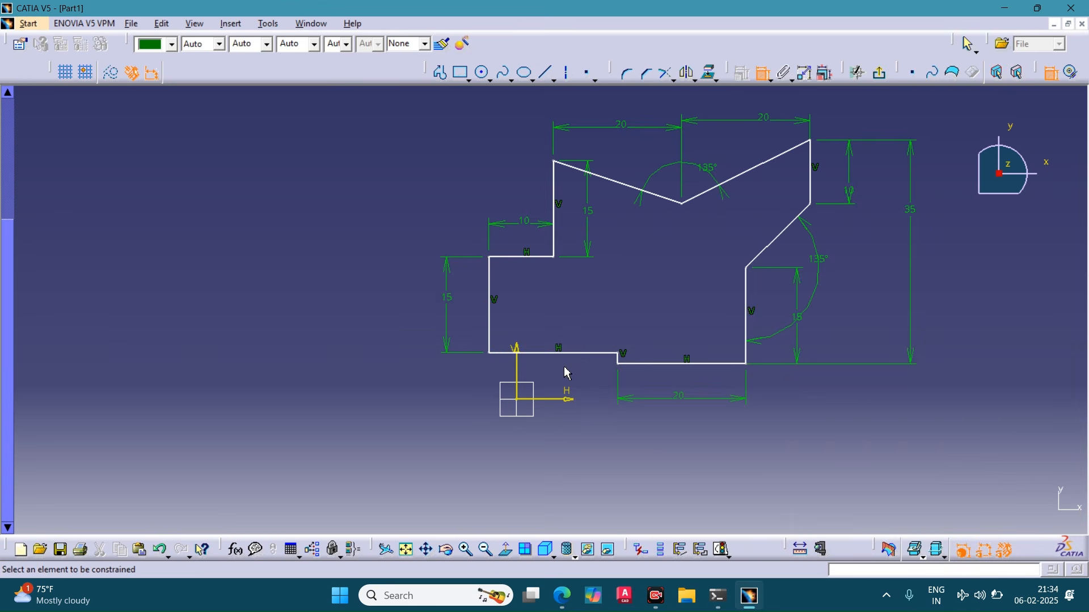
Step: Try a length dimension on the left block's lower horizontal edge and undo it
click(615, 353)
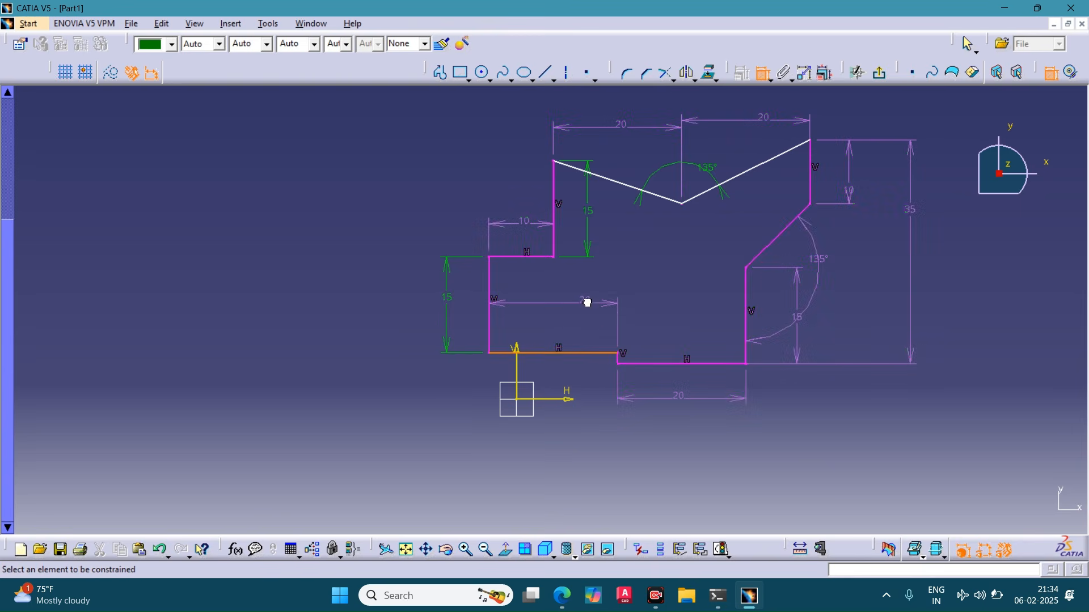
click(551, 307)
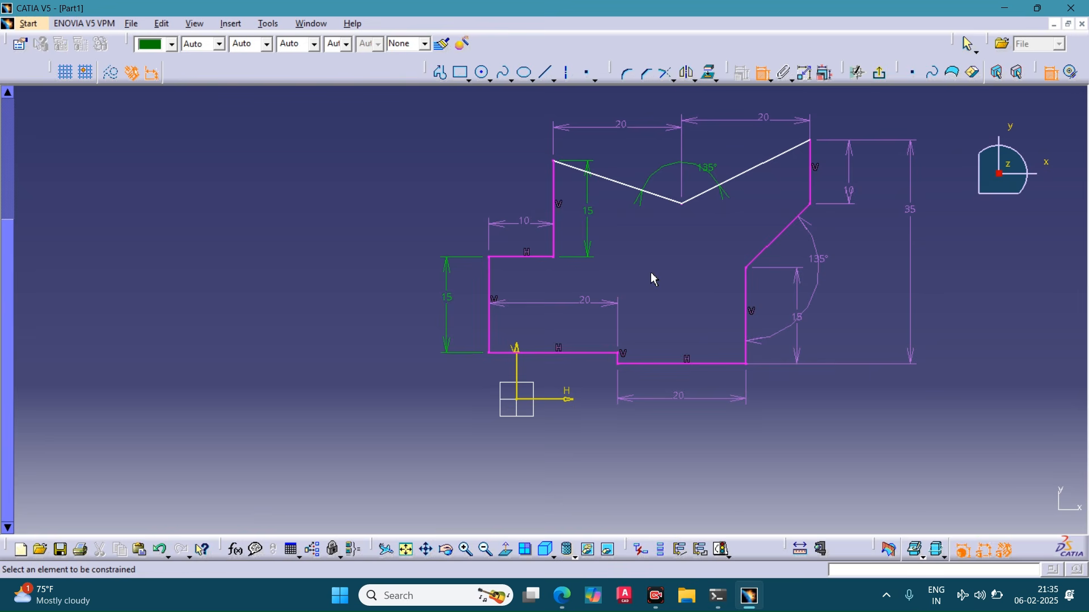
key(ctrl+z)
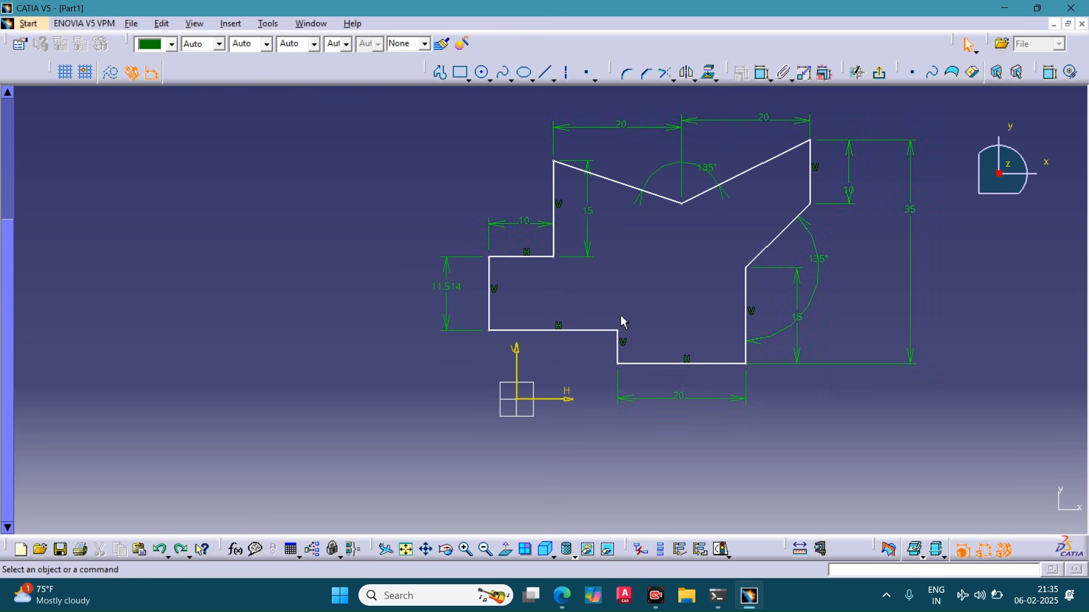
Step: Reapply 15 mm to the existing length dimension of the leftmost vertical edge
double_click(444, 288)
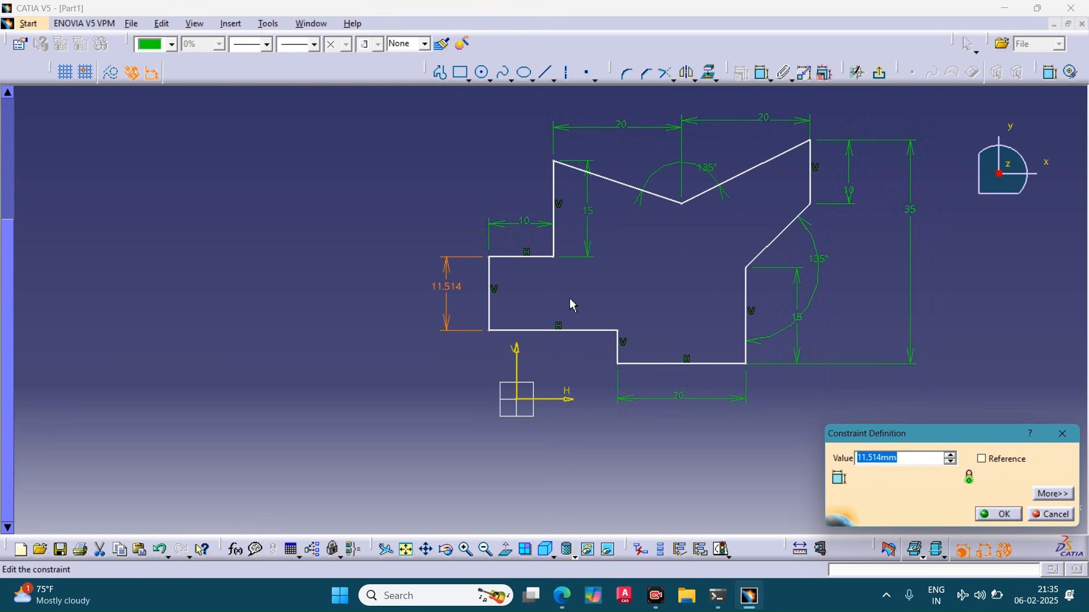
text(15)
key(Return)
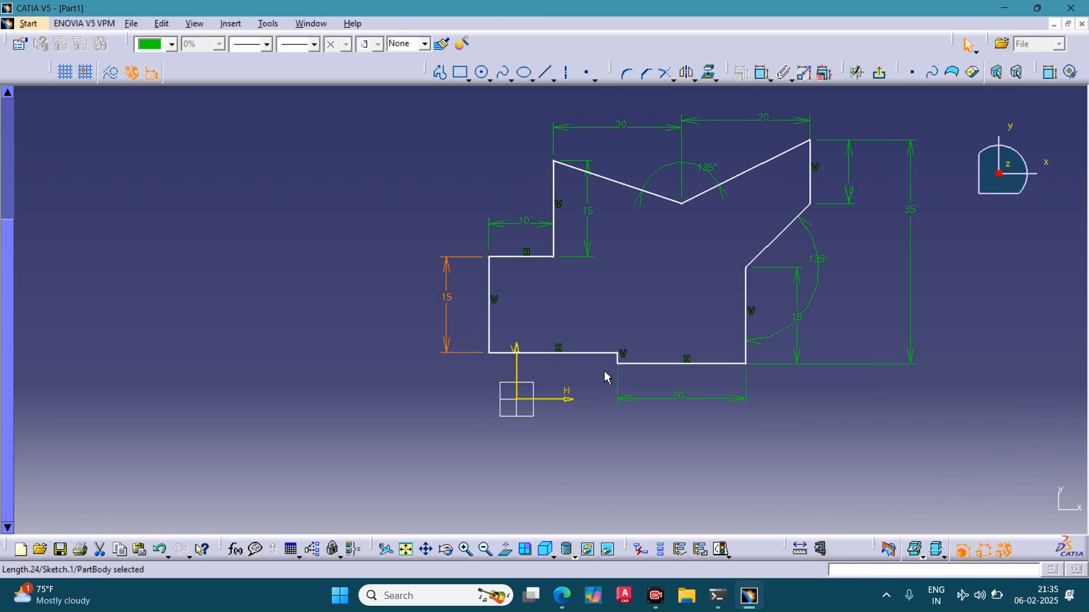
click(618, 364)
click(928, 301)
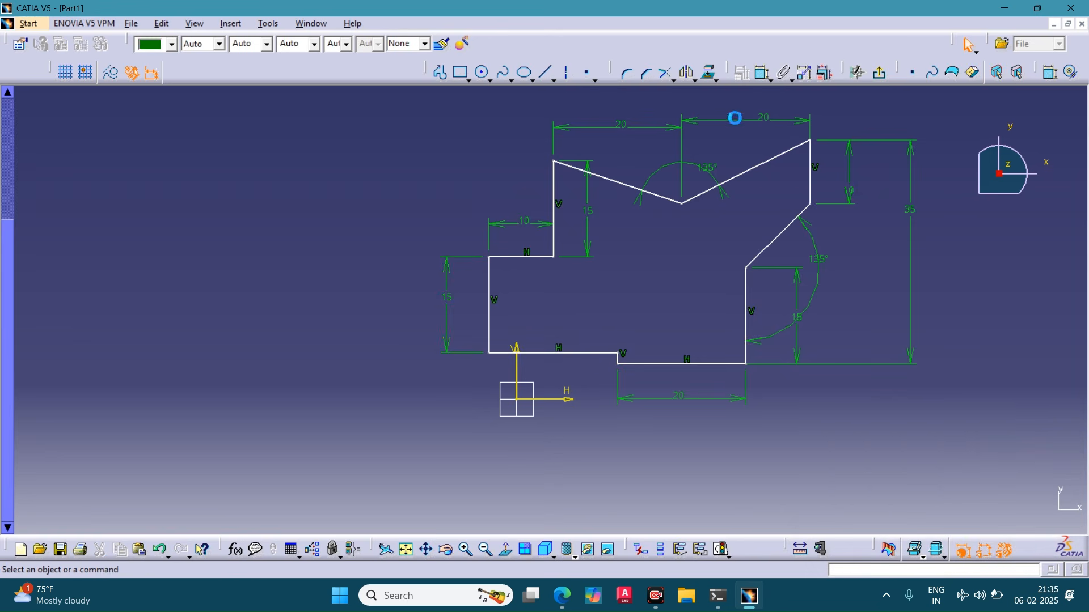
Step: Dimension the short vertical step edge at the left end of the bottom edge and set its length to 3 mm
click(761, 72)
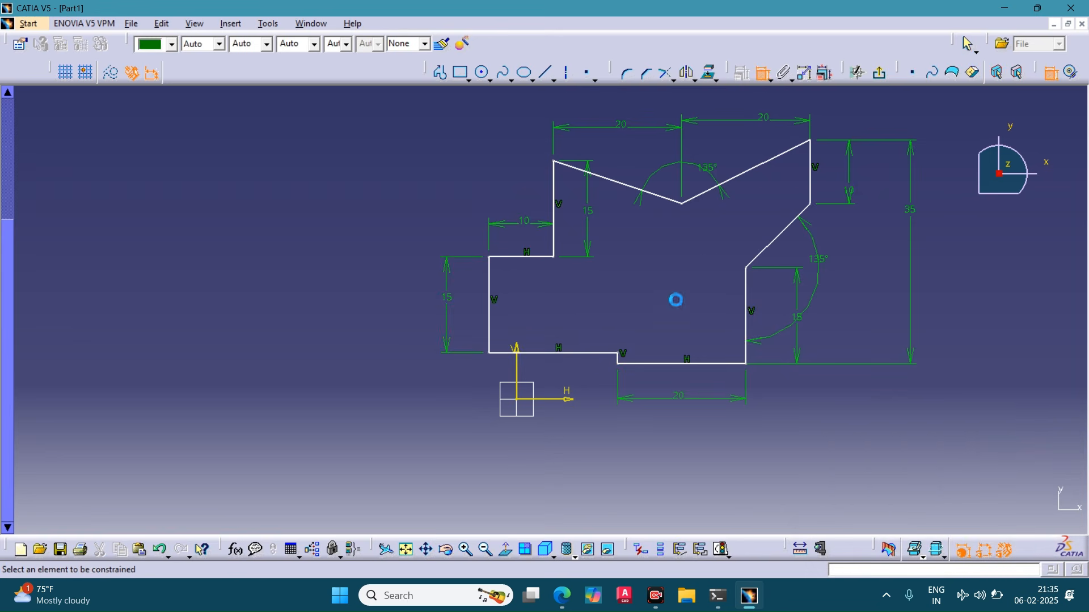
click(624, 362)
click(671, 311)
double_click(671, 311)
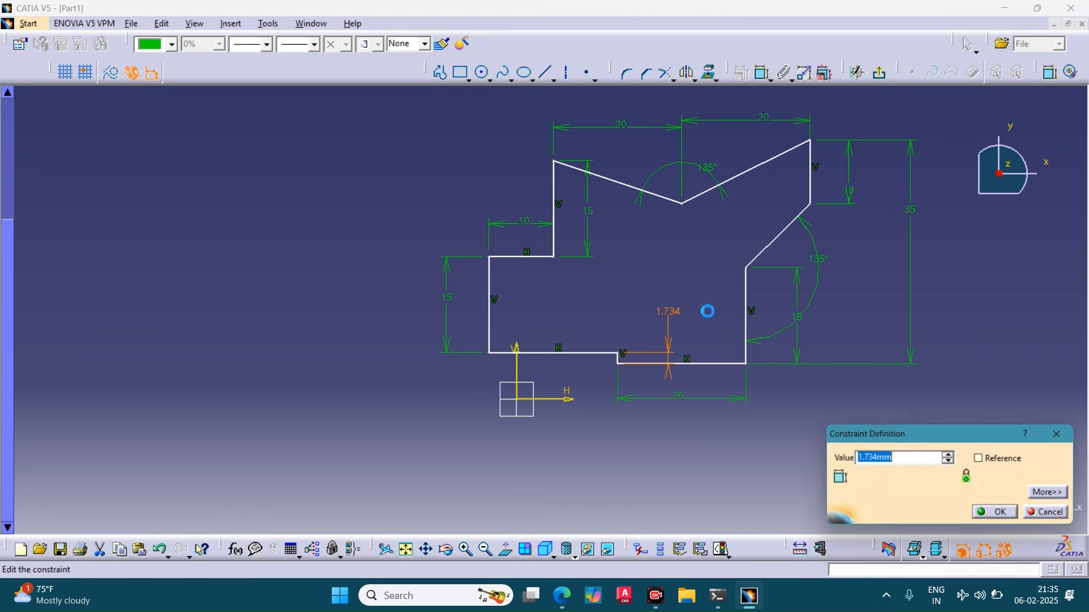
text(3)
key(Return)
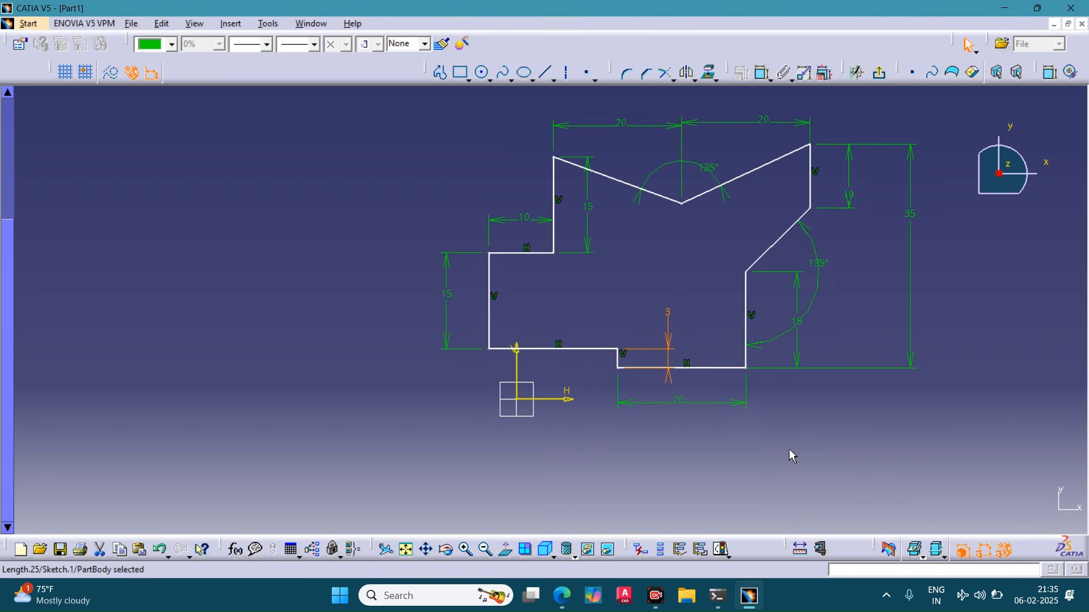
Step: Check the solving status of the dimensioned profile sketch and close the status report
click(797, 468)
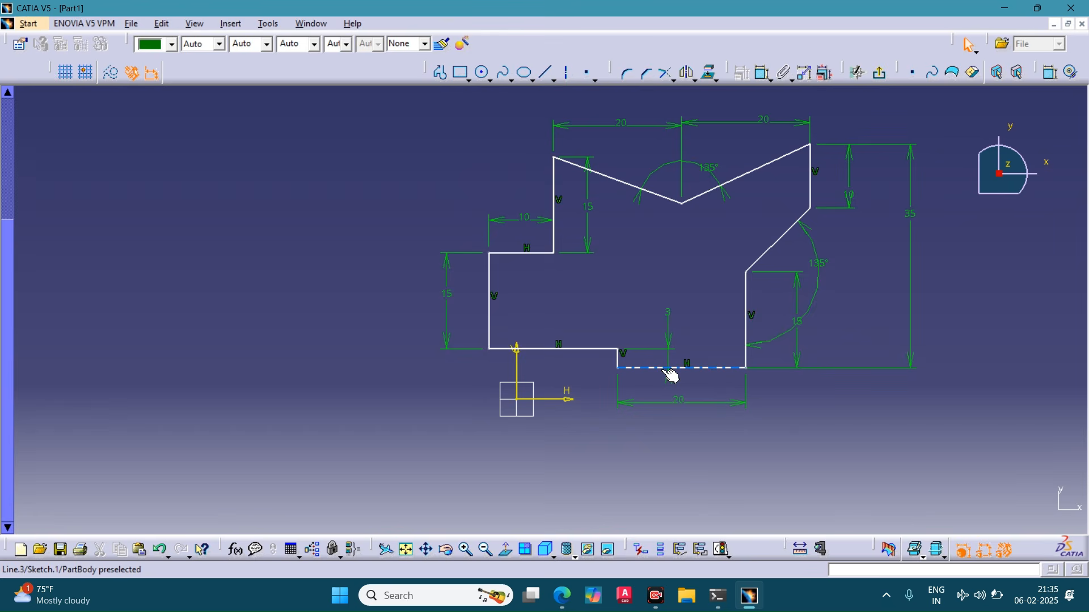
click(722, 550)
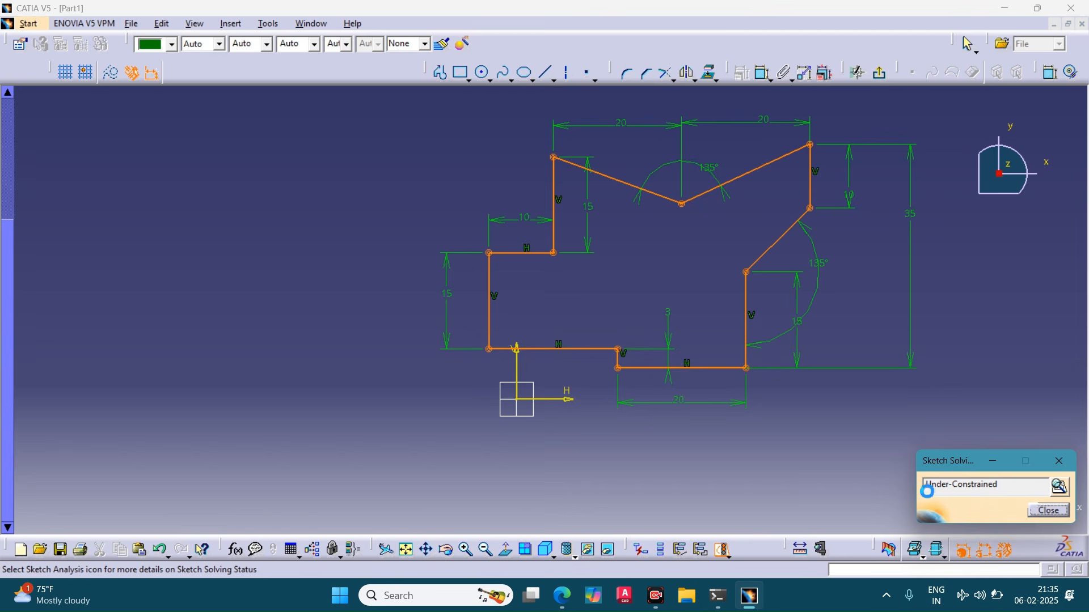
drag(926, 491, 1011, 487)
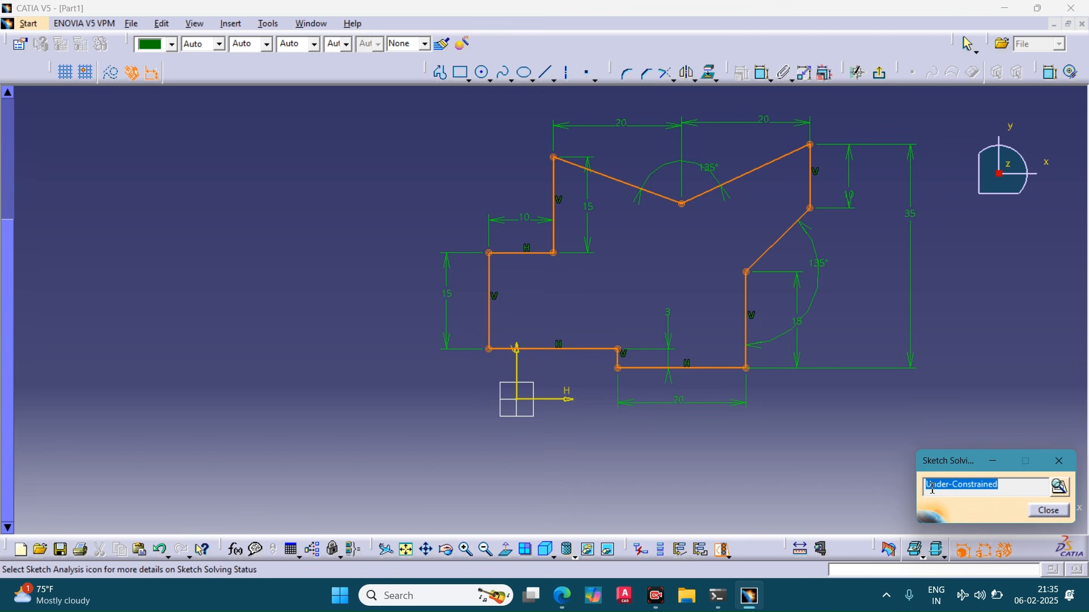
click(1034, 513)
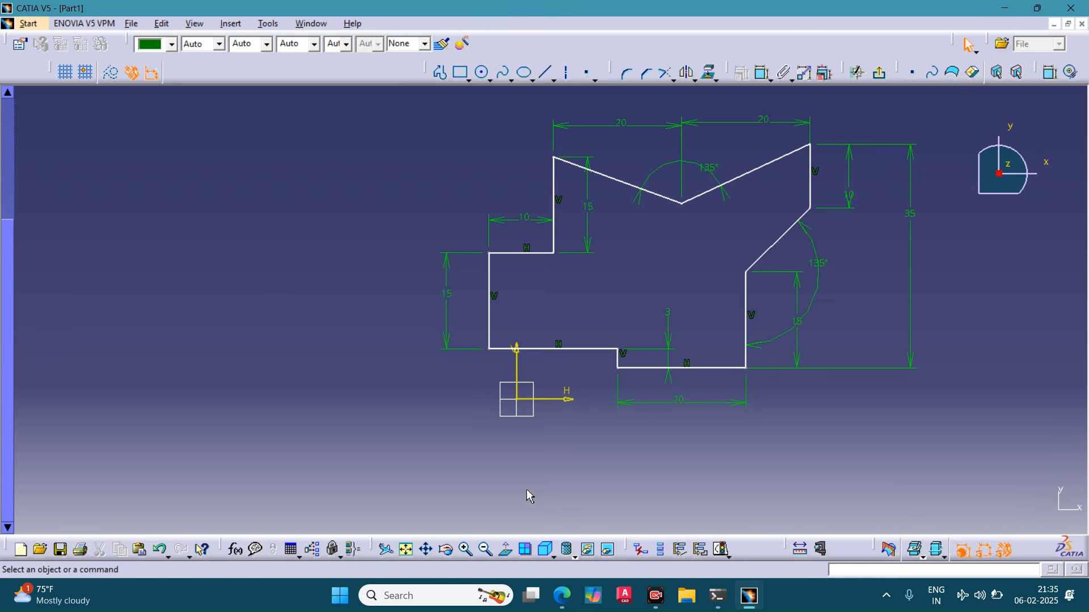
Step: Constrain the profile's leftmost vertical edge to be coincident with the sketch's V axis
click(519, 362)
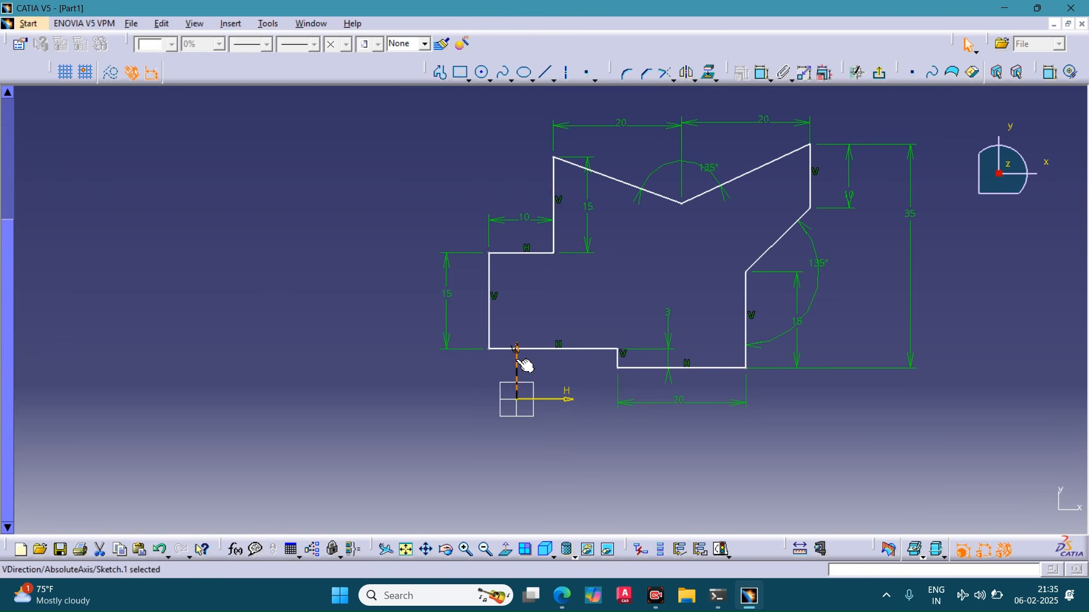
click(554, 402)
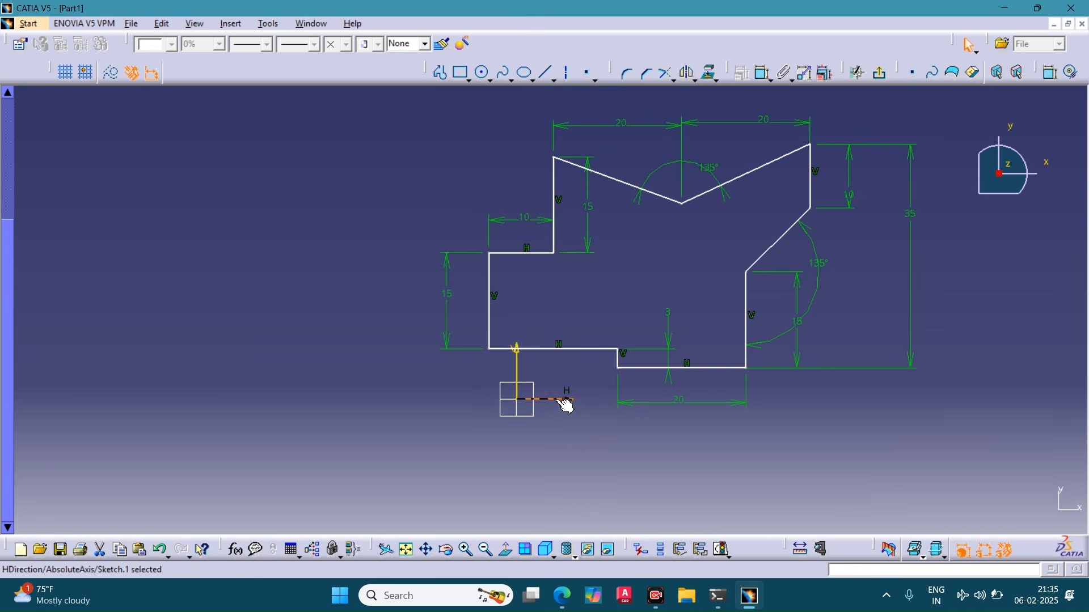
click(574, 446)
click(490, 317)
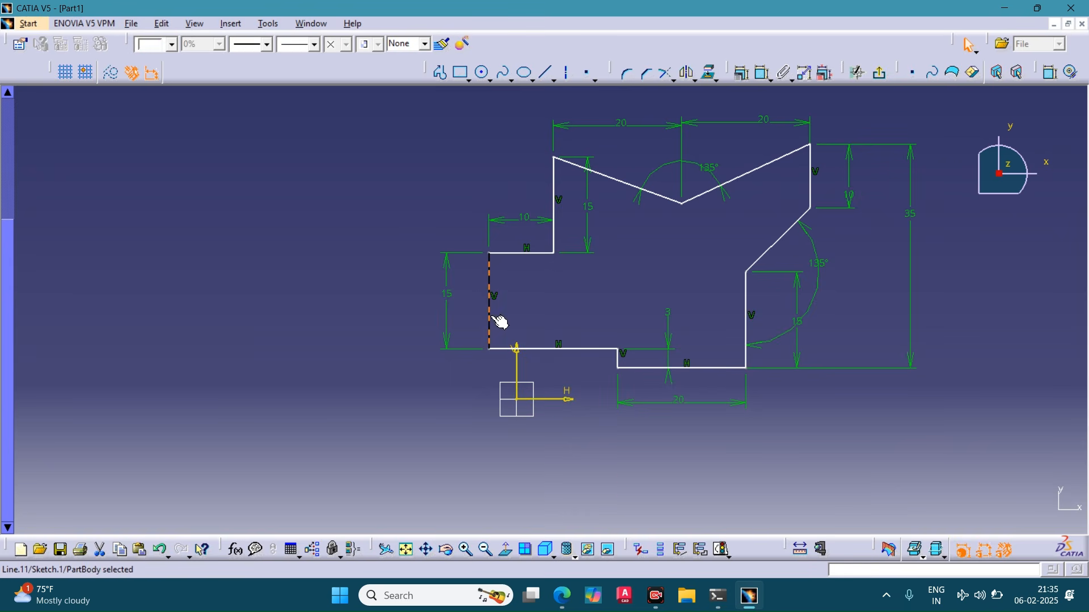
ctrl+click(522, 371)
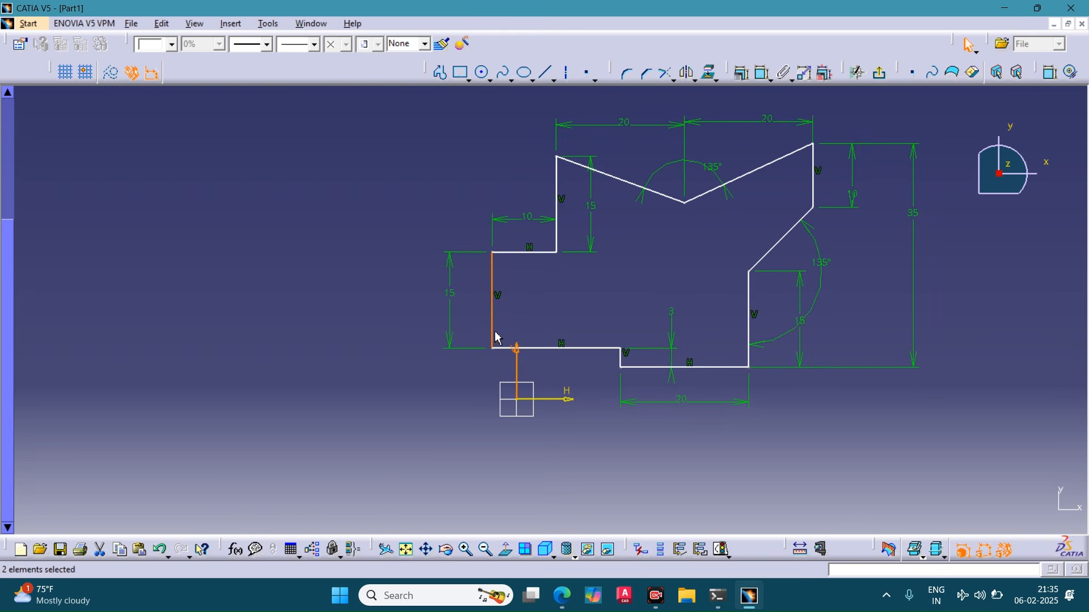
click(742, 73)
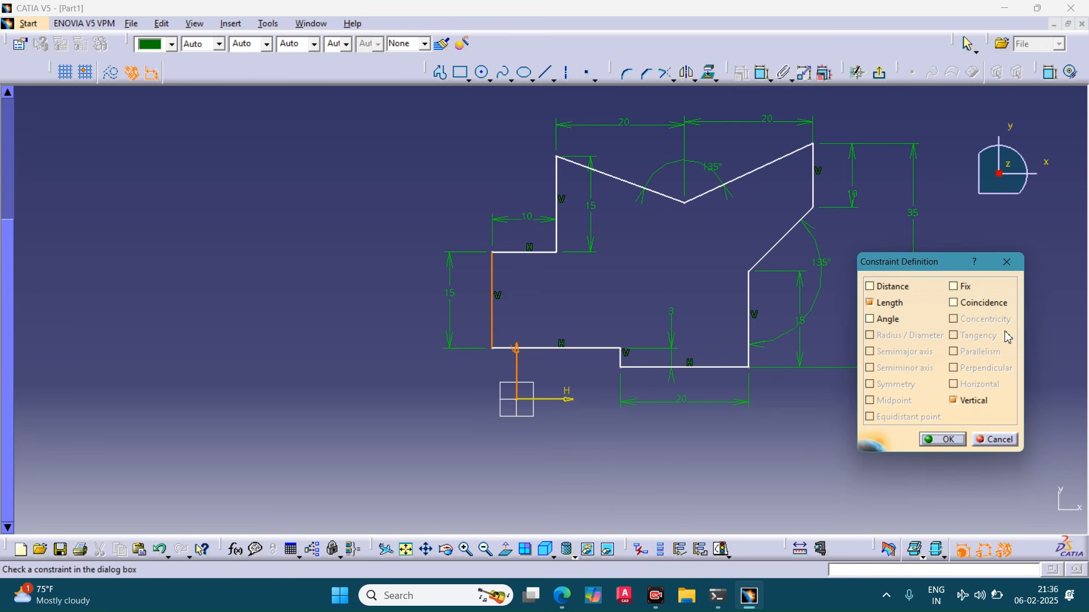
click(989, 304)
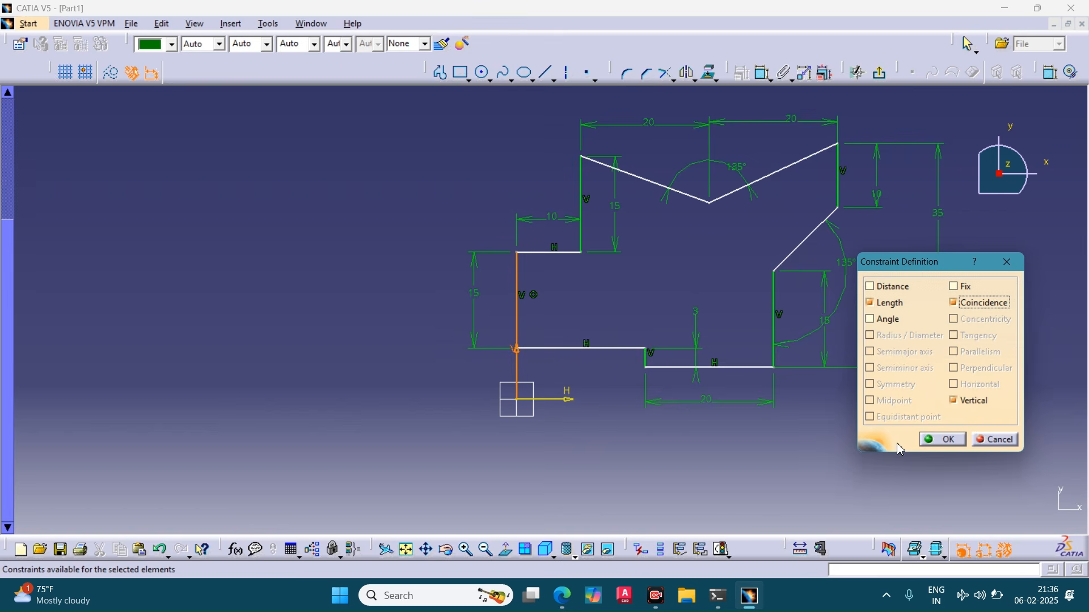
click(930, 444)
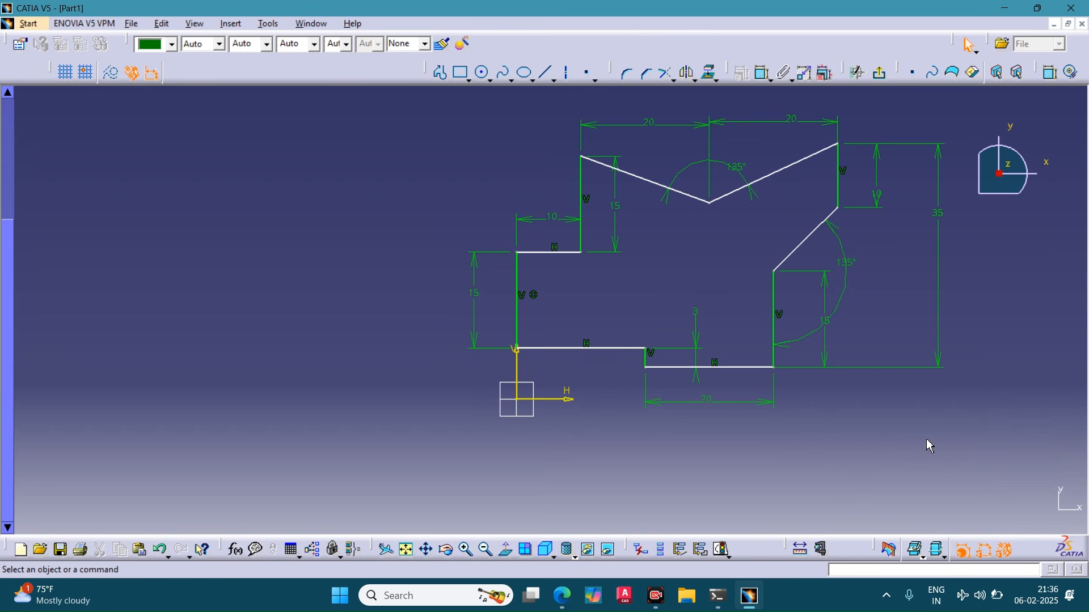
Step: Make the left block's lower horizontal edge coincident with the H axis and check the sketch's solving status
click(577, 405)
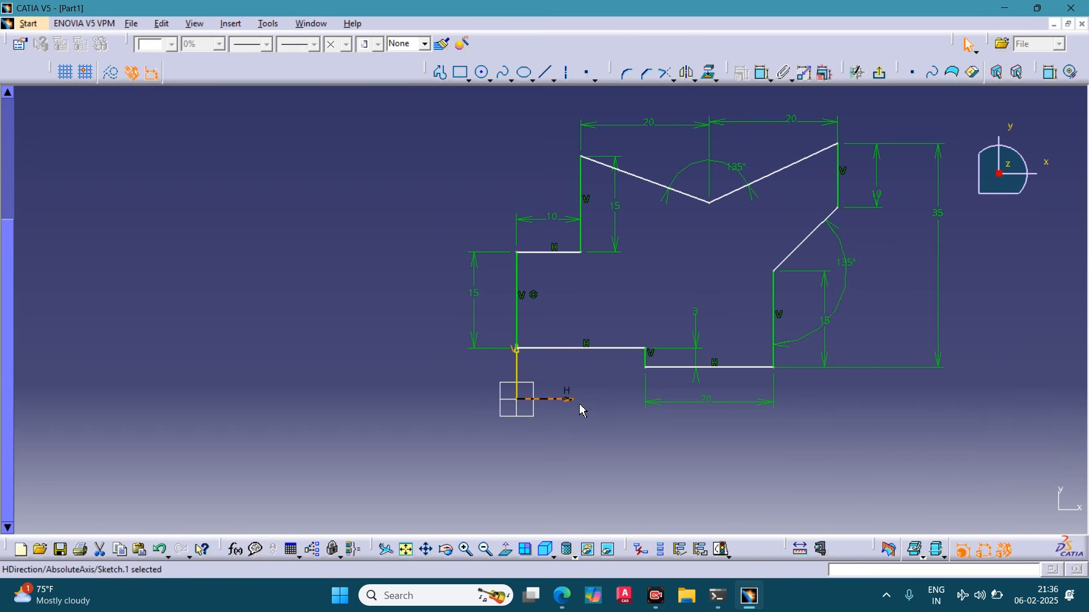
ctrl+click(639, 354)
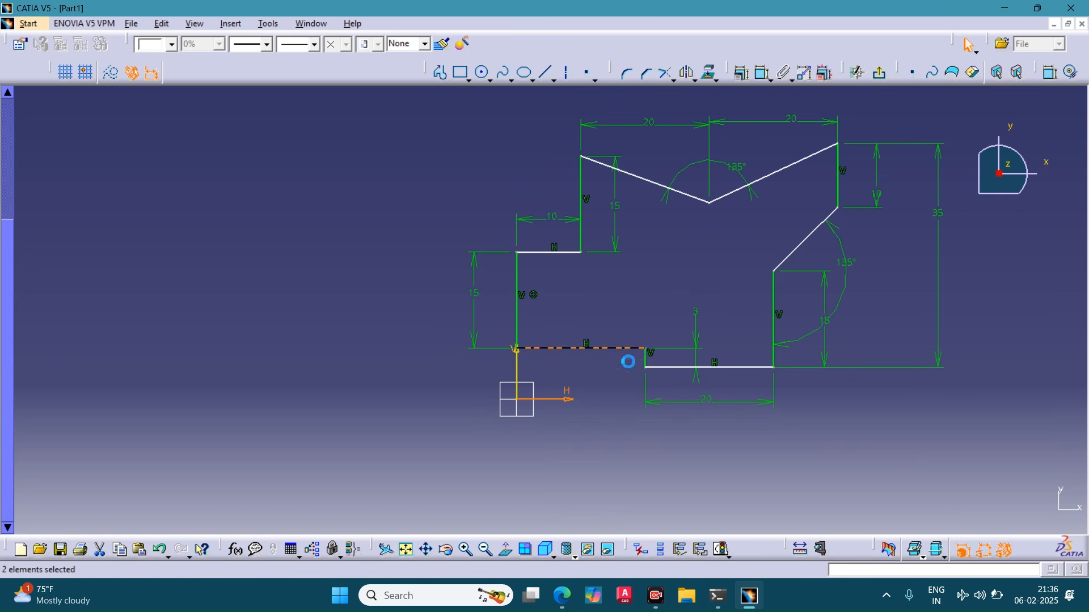
click(742, 73)
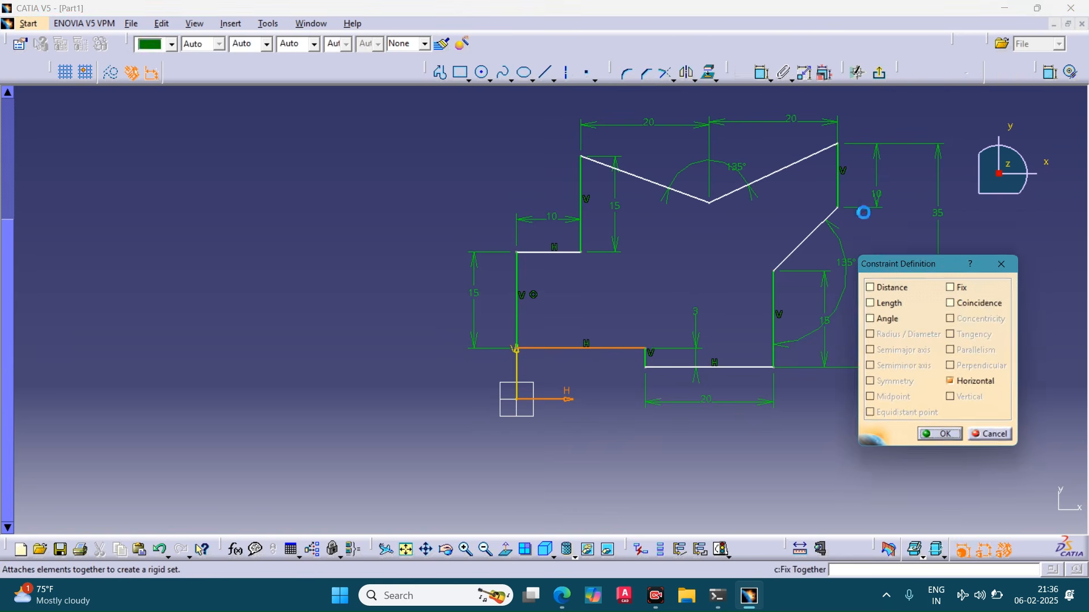
click(959, 303)
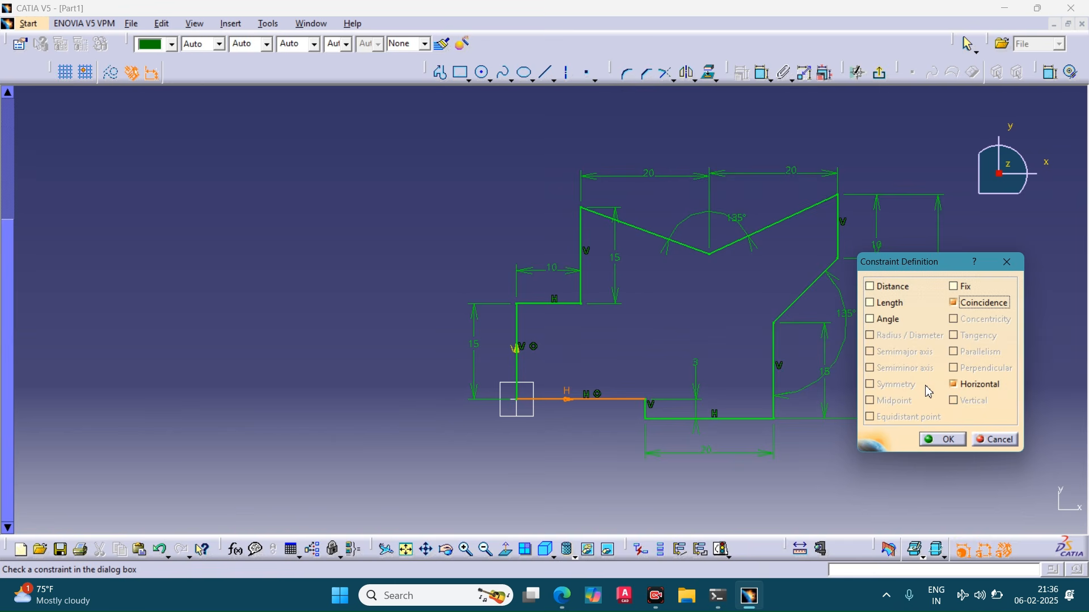
click(928, 436)
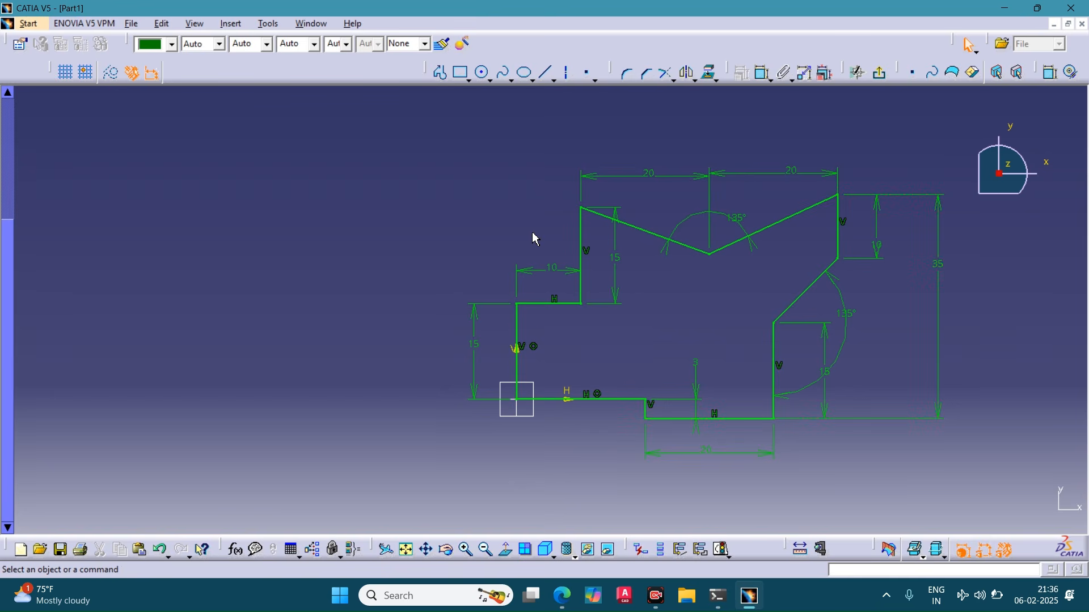
click(723, 549)
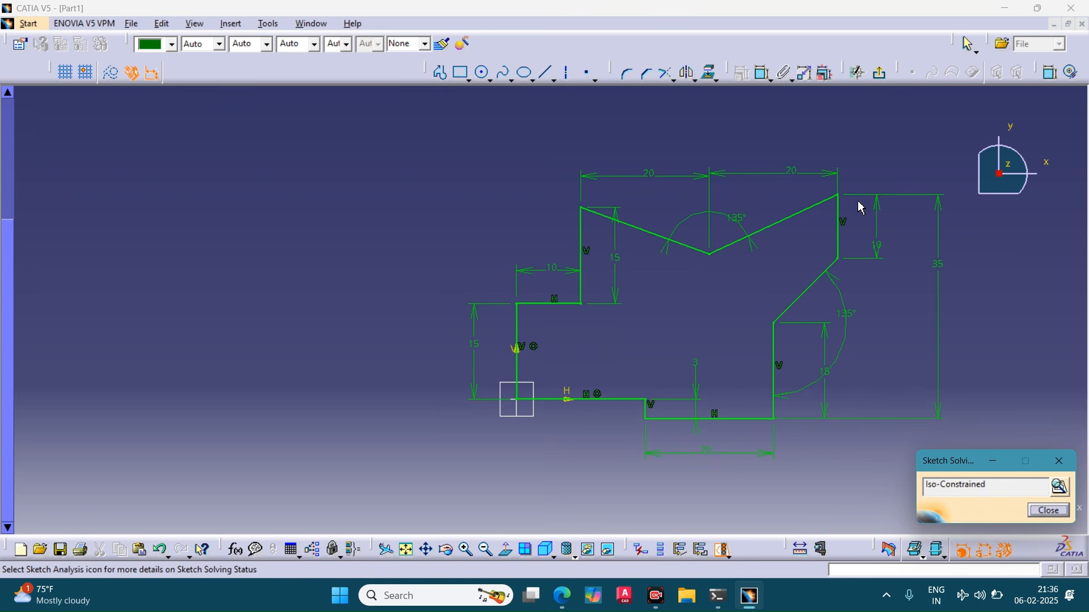
click(1058, 461)
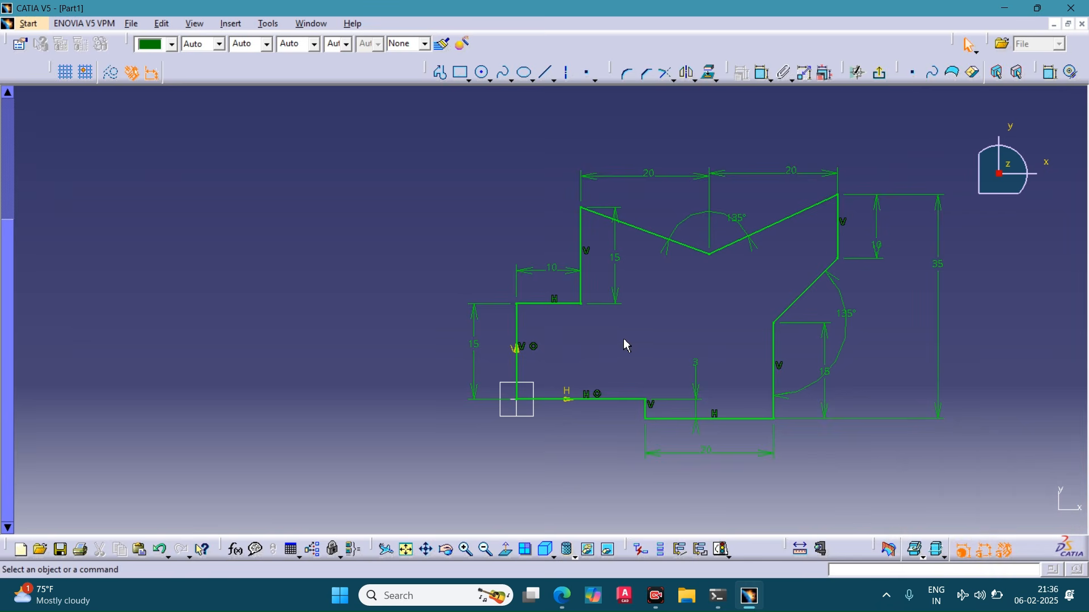
Step: Sketch a small circle inside the profile, above the bottom step, and enlarge it freehand
click(483, 73)
click(663, 334)
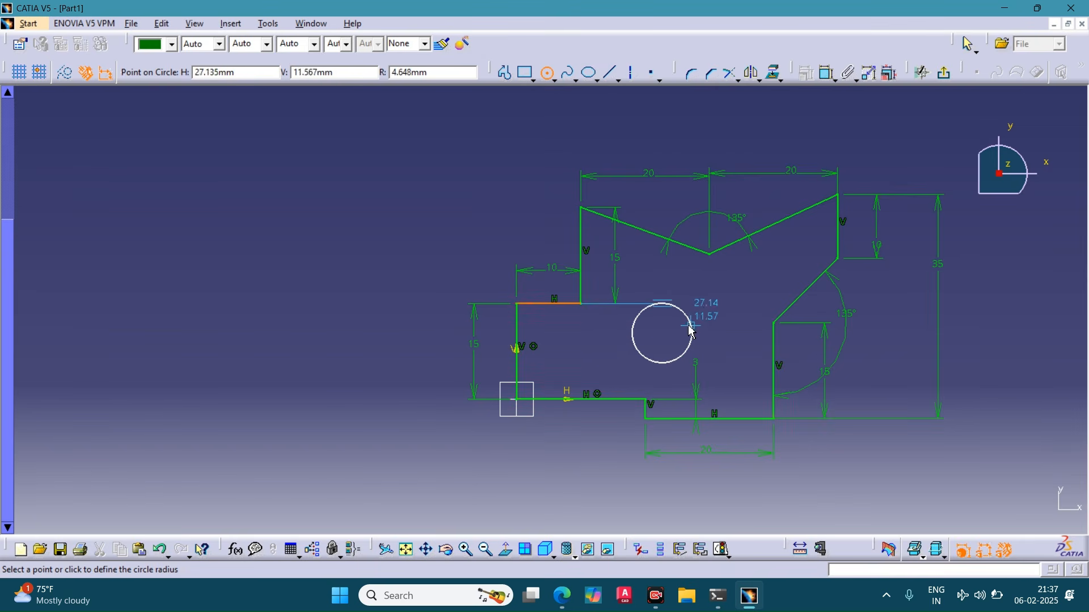
mouse_move(679, 343)
middle_down()
mouse_move(724, 294)
mouse_move(732, 268)
middle_up()
middle_drag(732, 269, 499, 168)
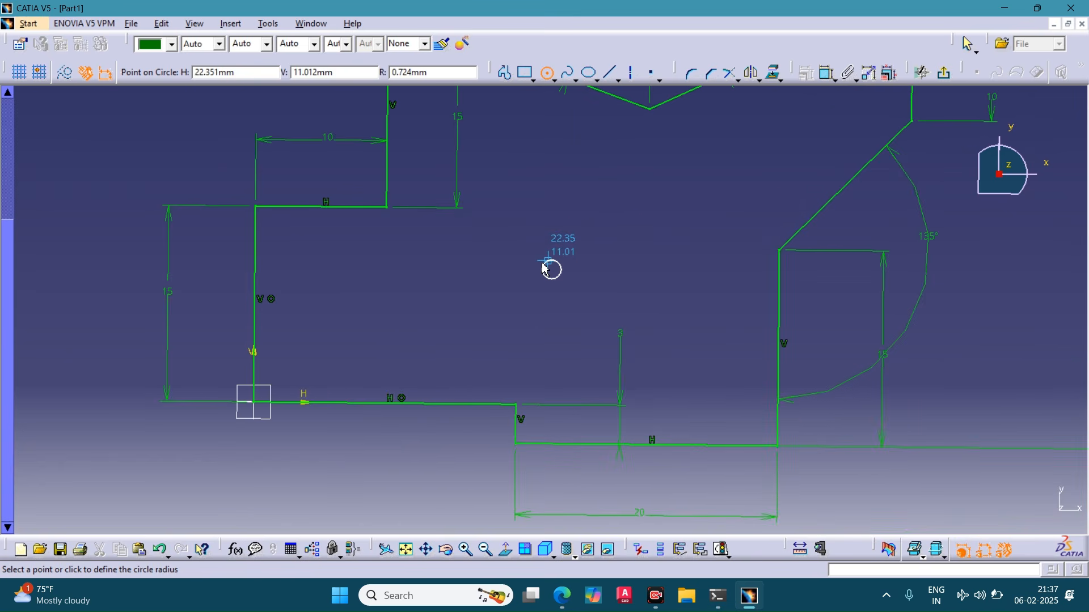
click(542, 265)
middle_drag(583, 225, 576, 358)
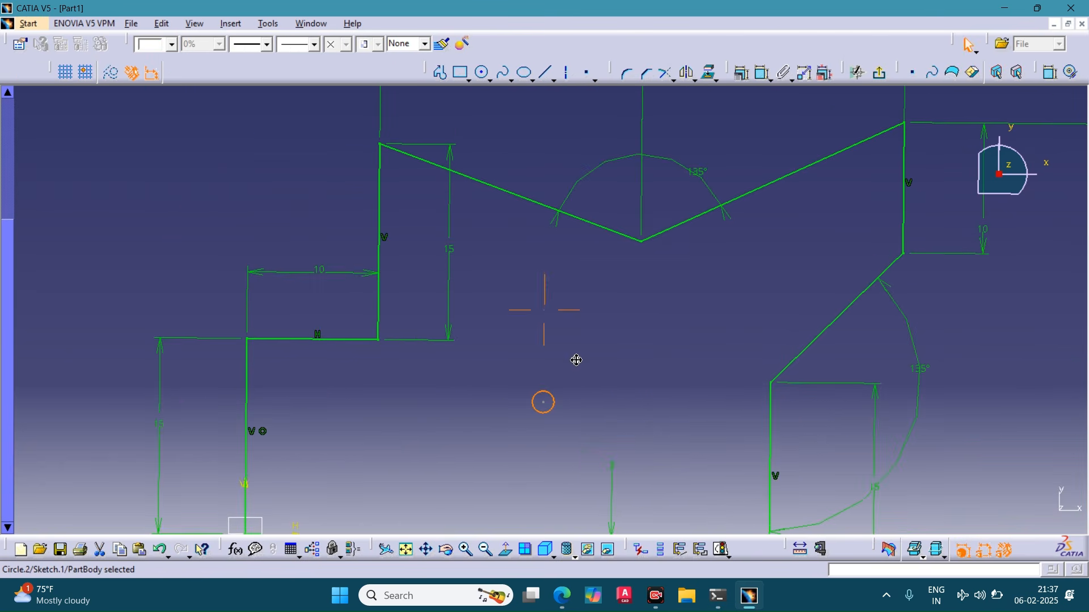
click(506, 551)
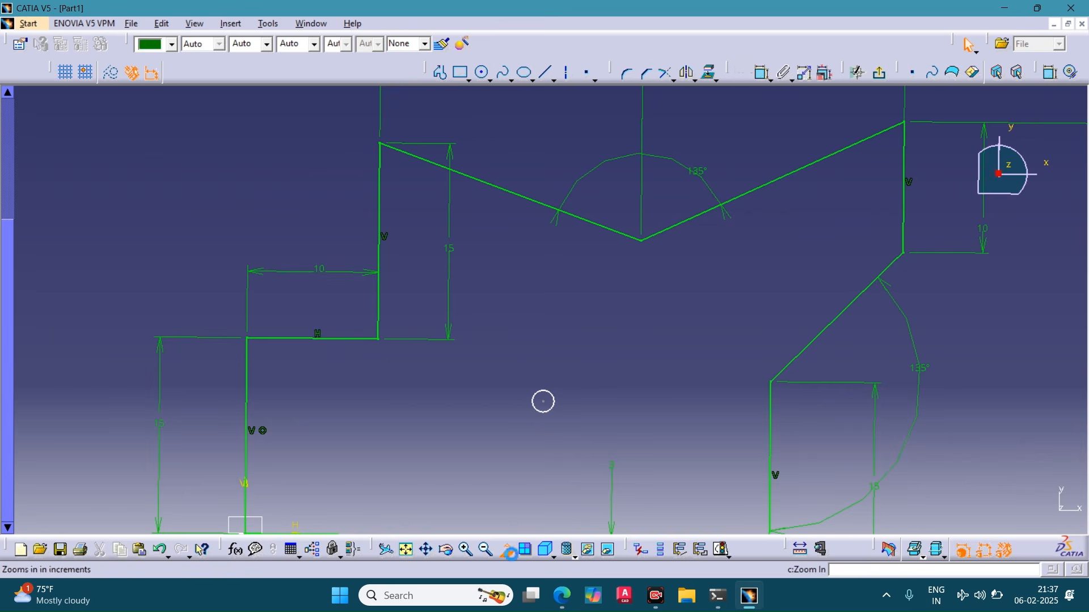
middle_drag(588, 431, 605, 250)
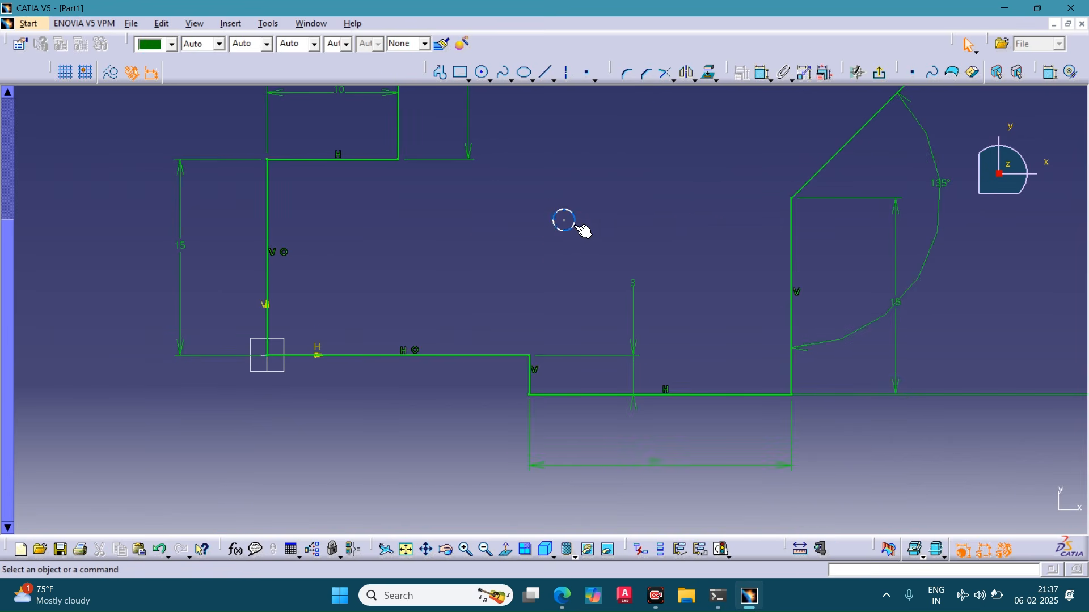
mouse_move(572, 229)
mouse_down()
mouse_move(645, 285)
mouse_move(610, 236)
mouse_move(561, 260)
mouse_up()
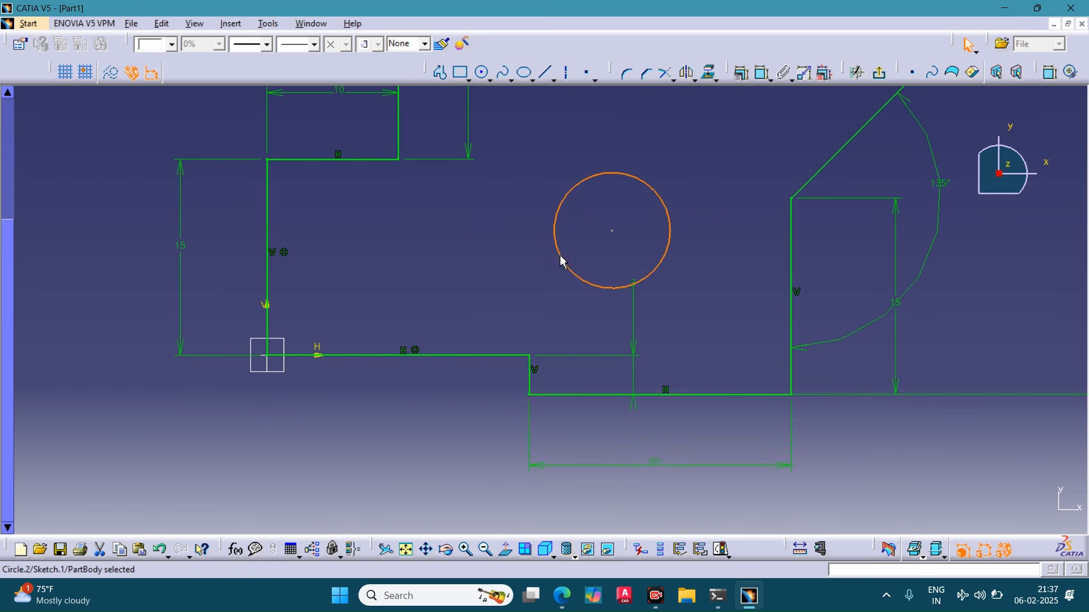
mouse_move(705, 177)
middle_down()
mouse_move(681, 308)
mouse_move(700, 238)
mouse_move(746, 223)
middle_up()
click(700, 240)
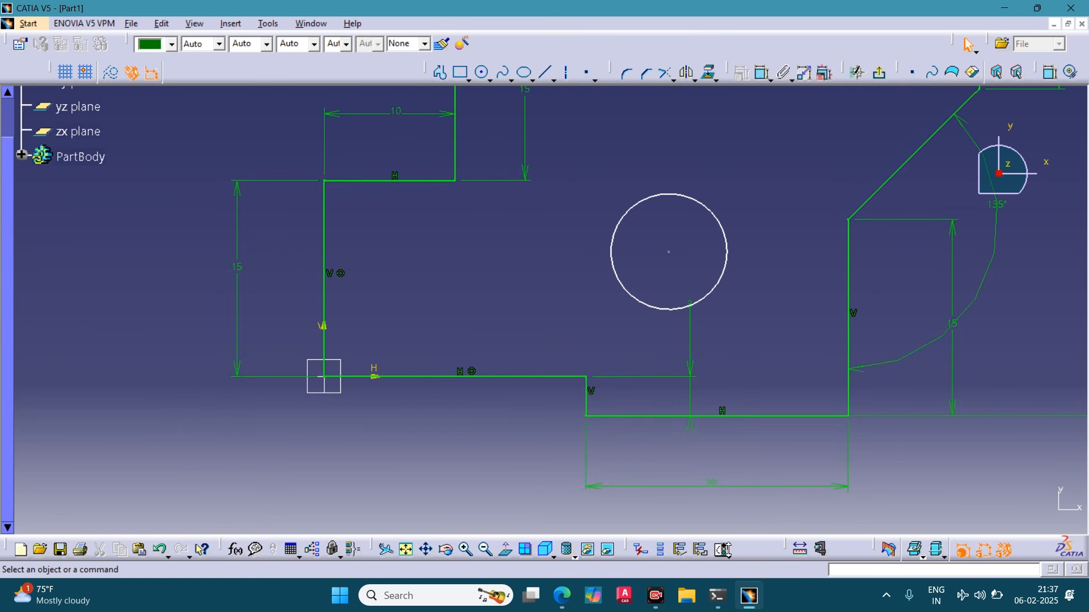
Step: Check the sketch's solving status with the circle added and look through the detailed Sketch Analysis diagnostic of all elements
click(720, 550)
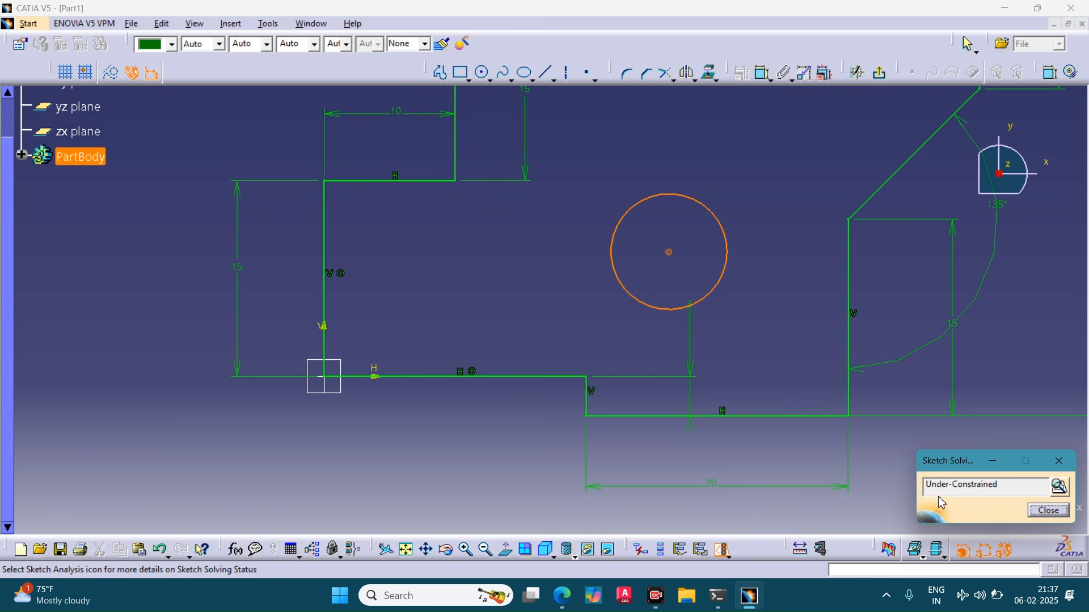
click(1058, 488)
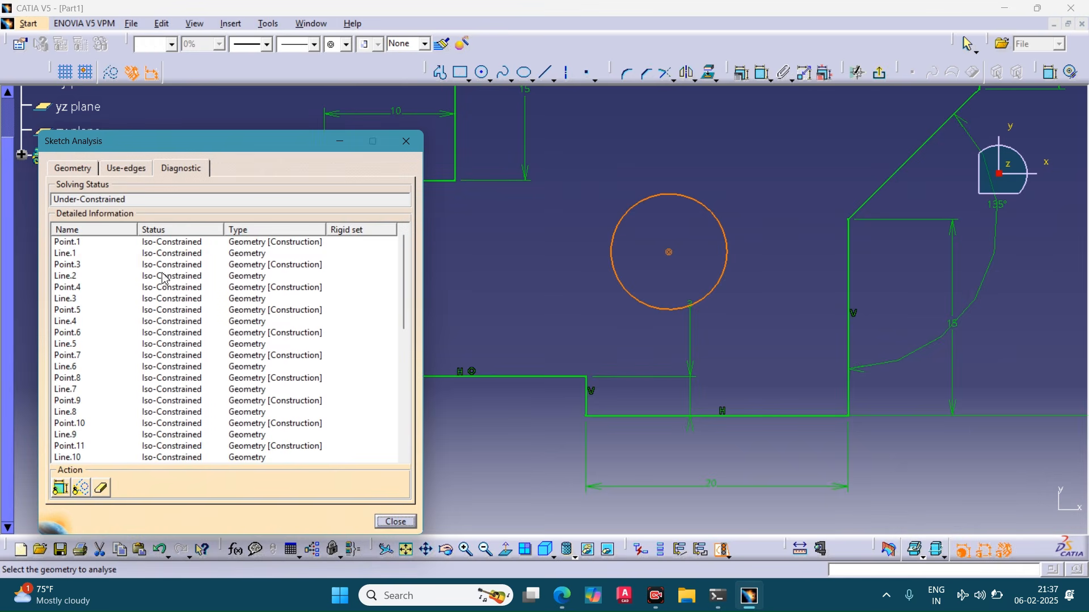
middle_drag(542, 210, 507, 289)
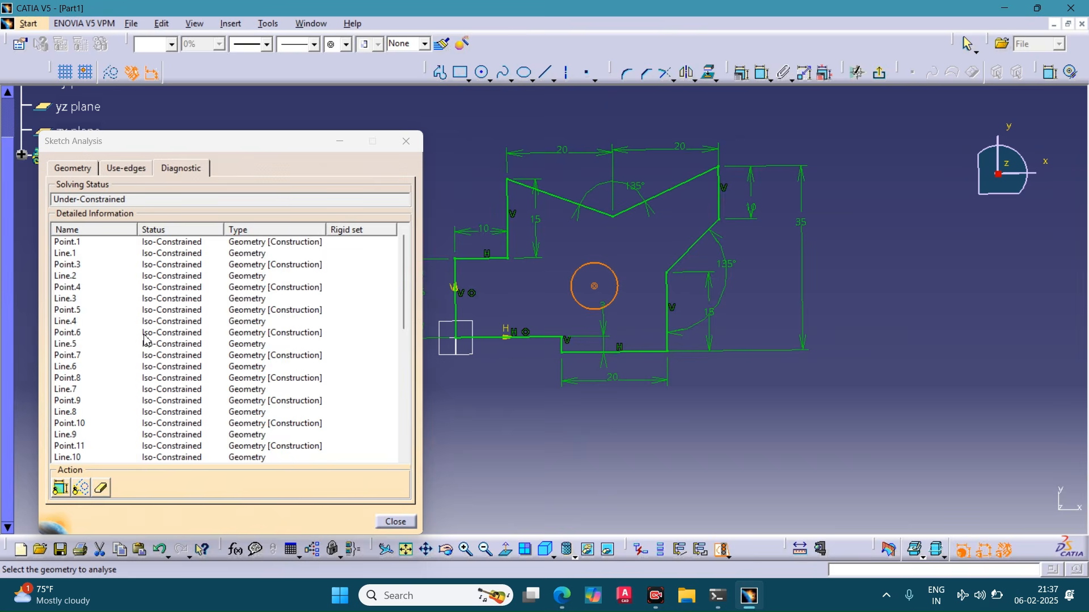
scroll(144, 337, down, 2)
scroll(173, 363, up, 2)
scroll(174, 364, down, 1)
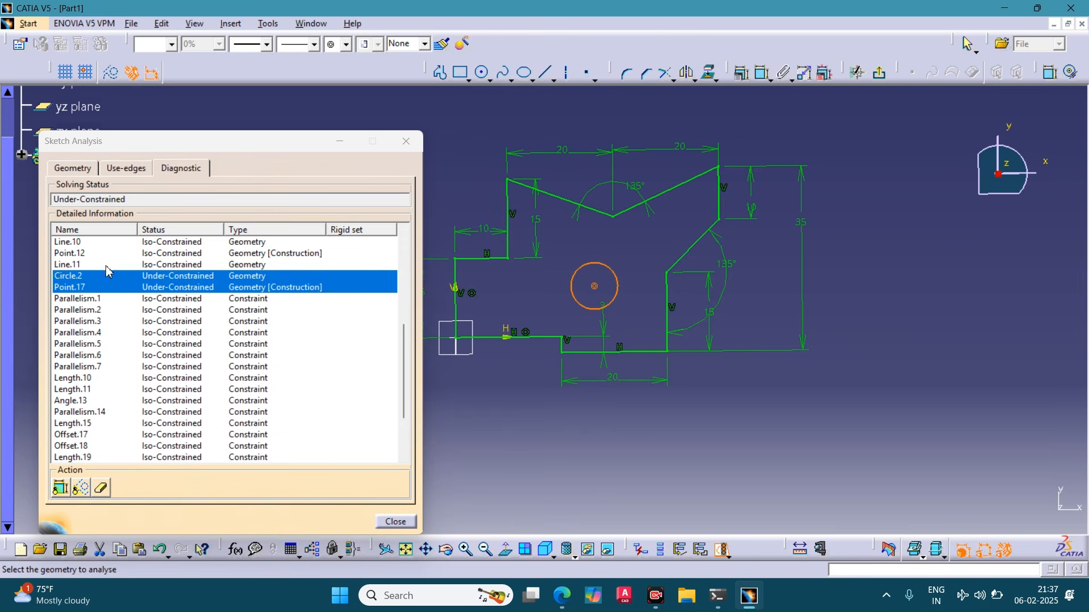
Step: Examine the diagnostic entries Circle.2, Point.17 and the listed constraints against the sketch geometry, and close the Sketch Analysis
click(67, 282)
click(78, 301)
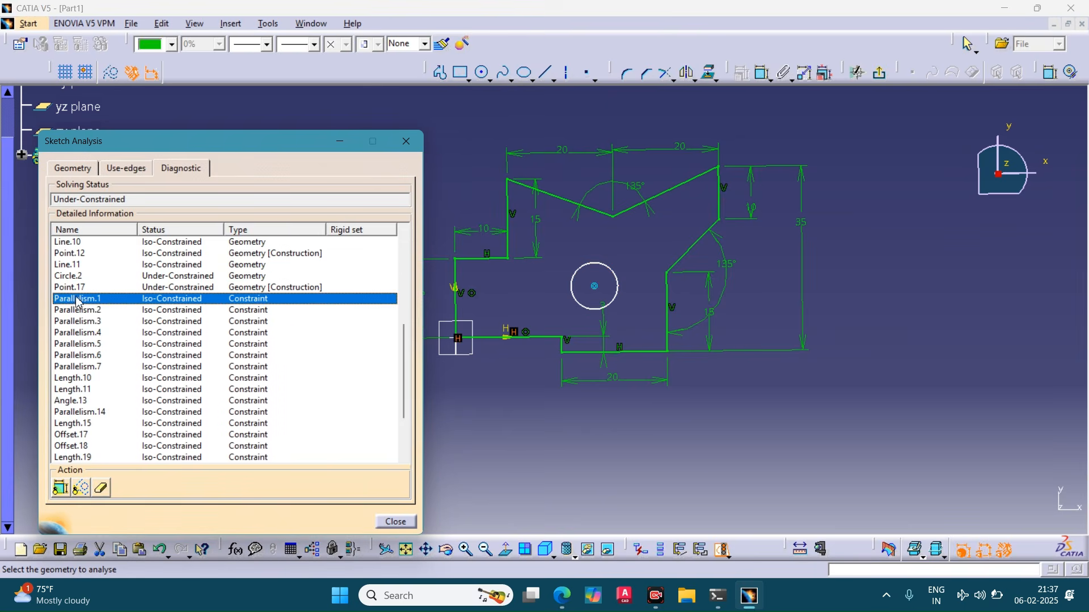
click(187, 277)
click(187, 288)
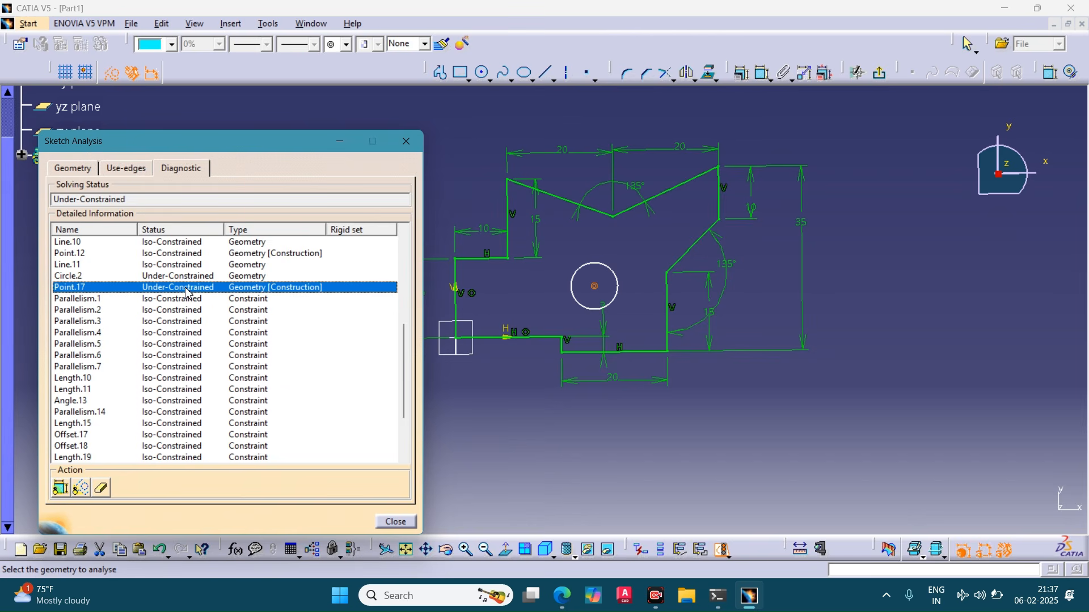
click(196, 265)
click(227, 288)
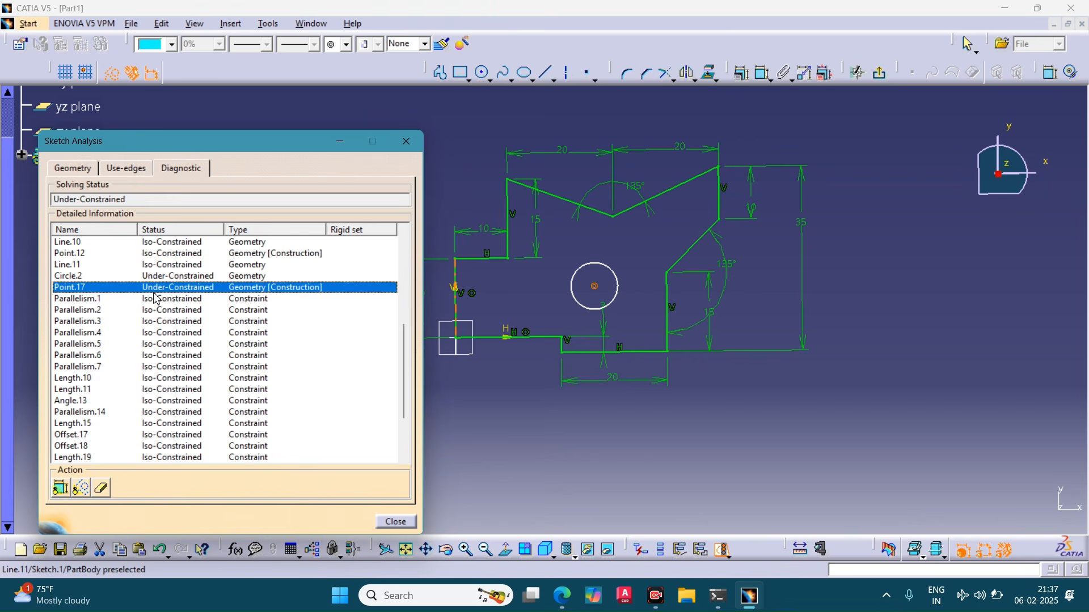
click(163, 276)
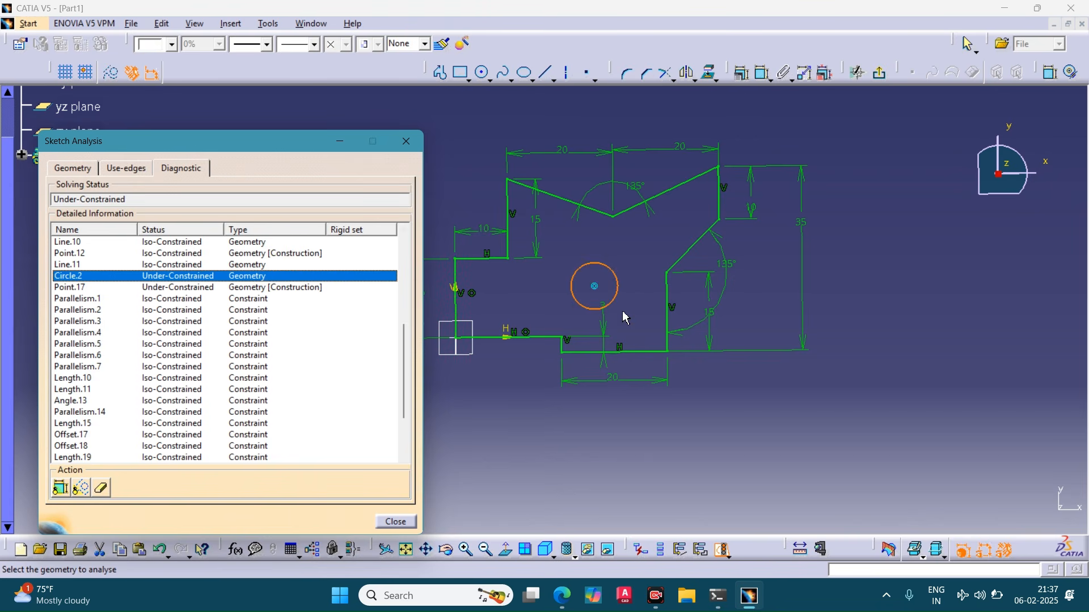
scroll(181, 377, down, 2)
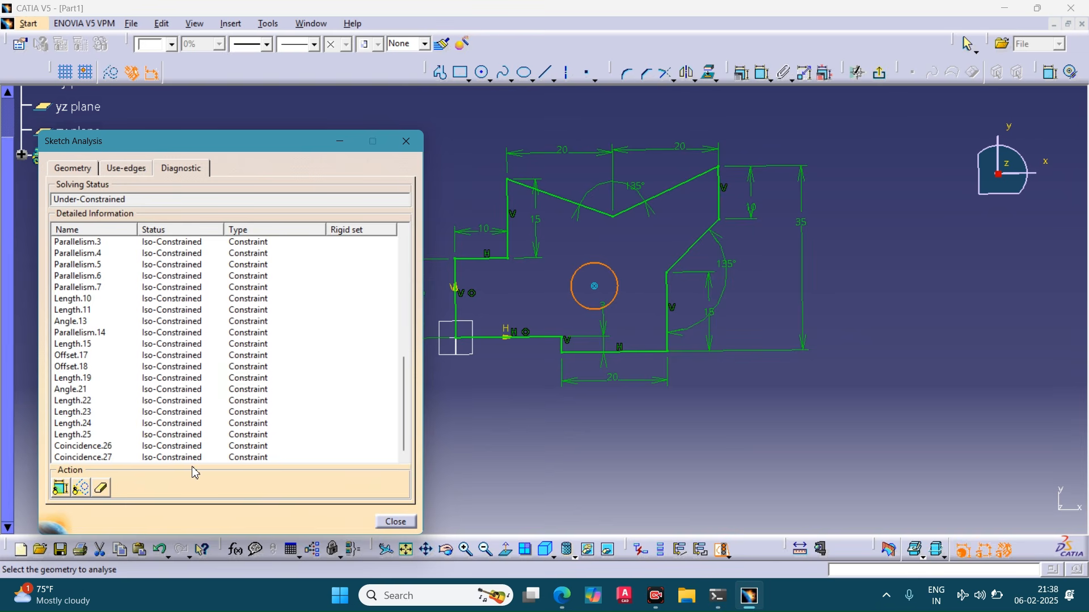
click(406, 141)
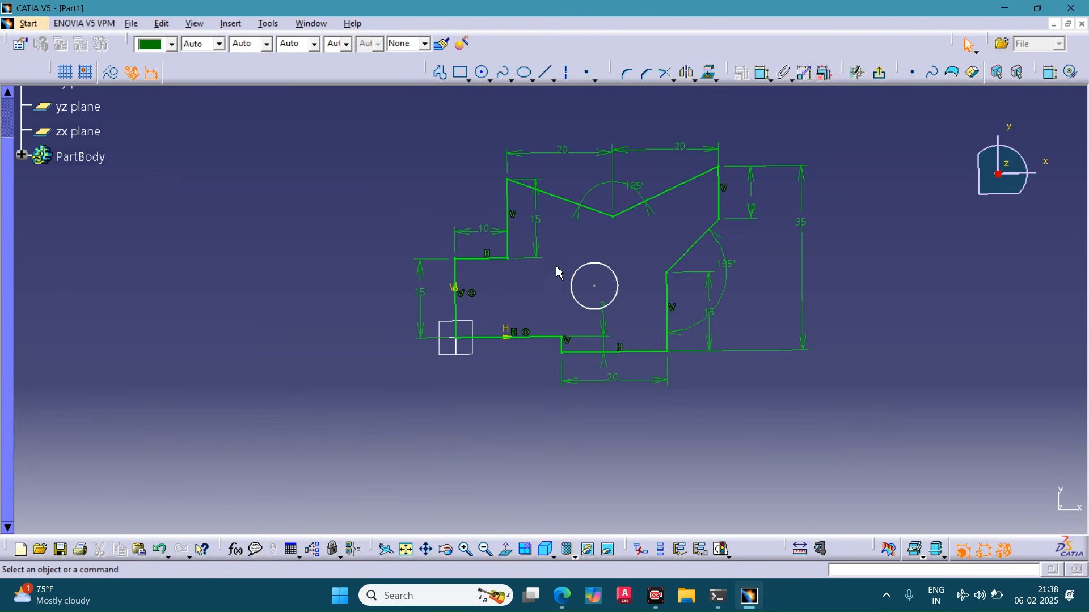
Step: Constrain the circle inside the profile with a diameter dimension and set it to 10 mm
click(762, 73)
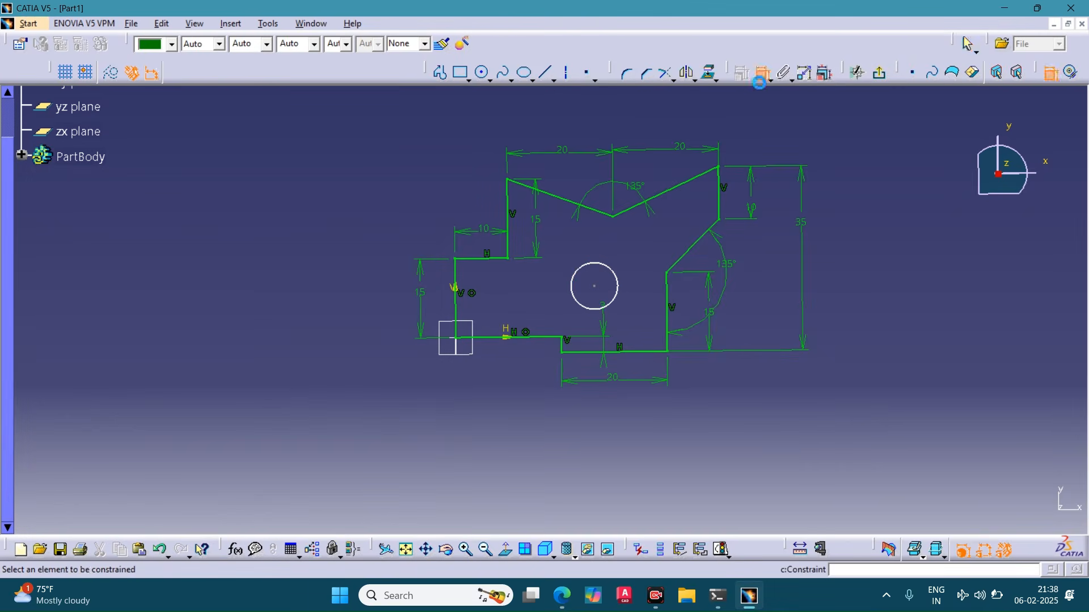
click(617, 284)
double_click(636, 253)
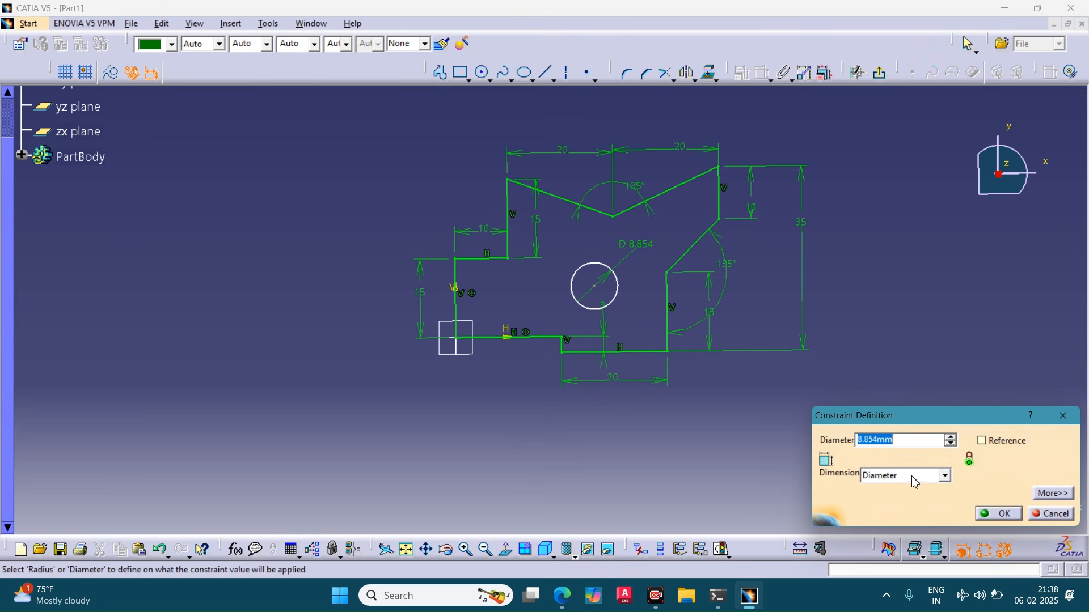
click(906, 476)
click(895, 486)
click(905, 478)
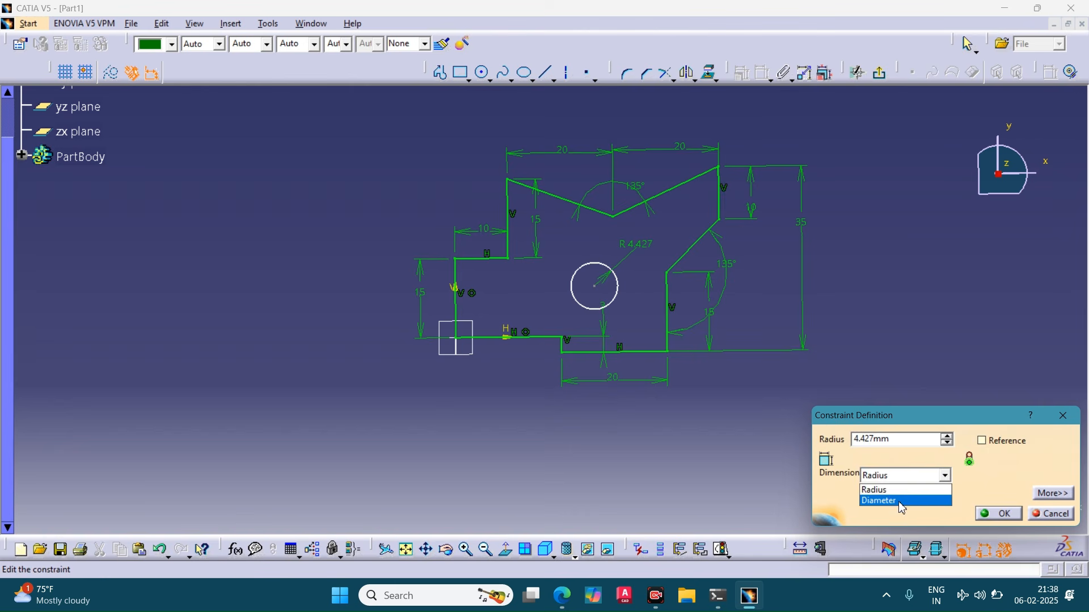
click(905, 493)
double_click(922, 440)
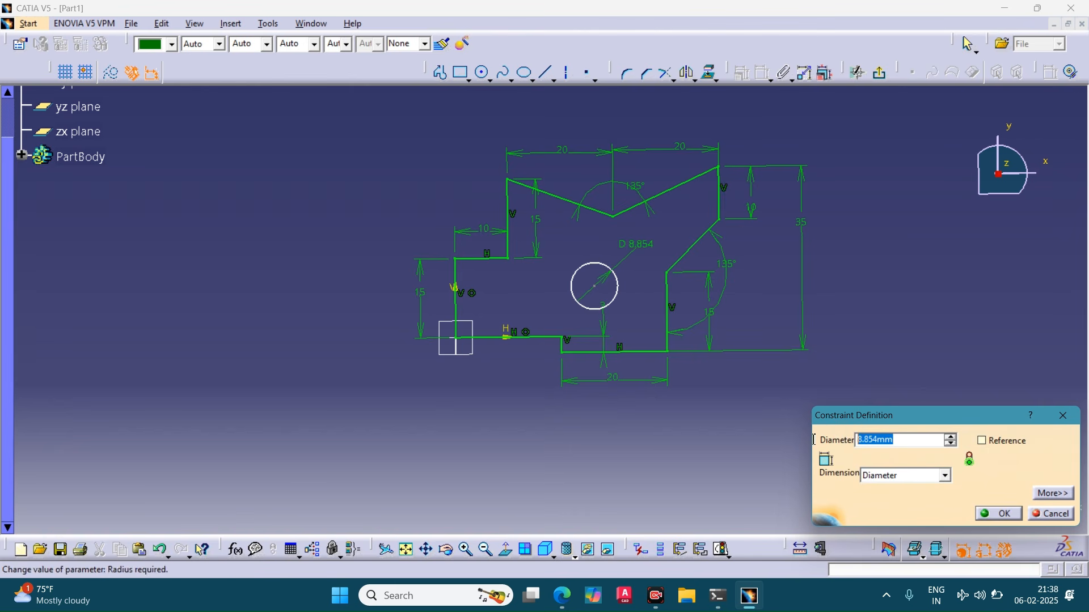
text(1)
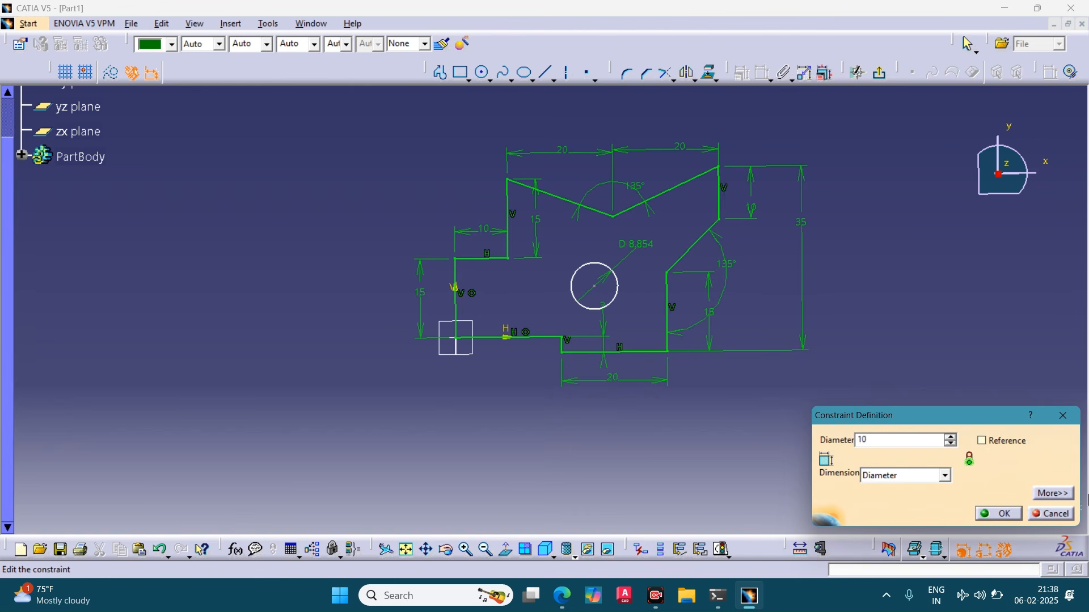
text(0)
key(Return)
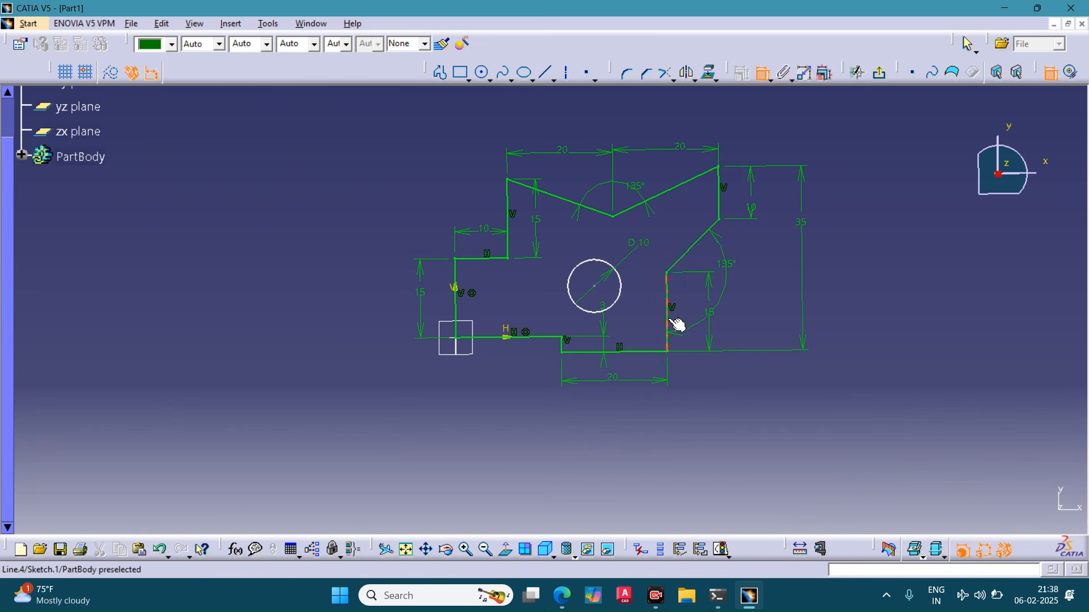
Step: Dimension the horizontal distance from the left block's vertical edge to the circle's center and set it to 25 mm
middle_drag(604, 386, 629, 301)
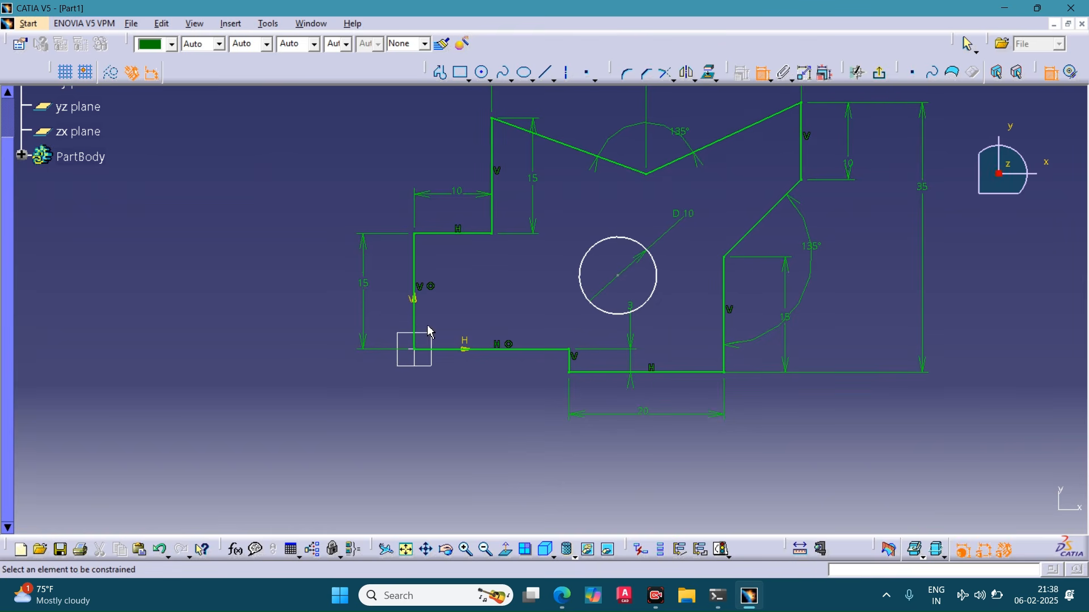
click(417, 297)
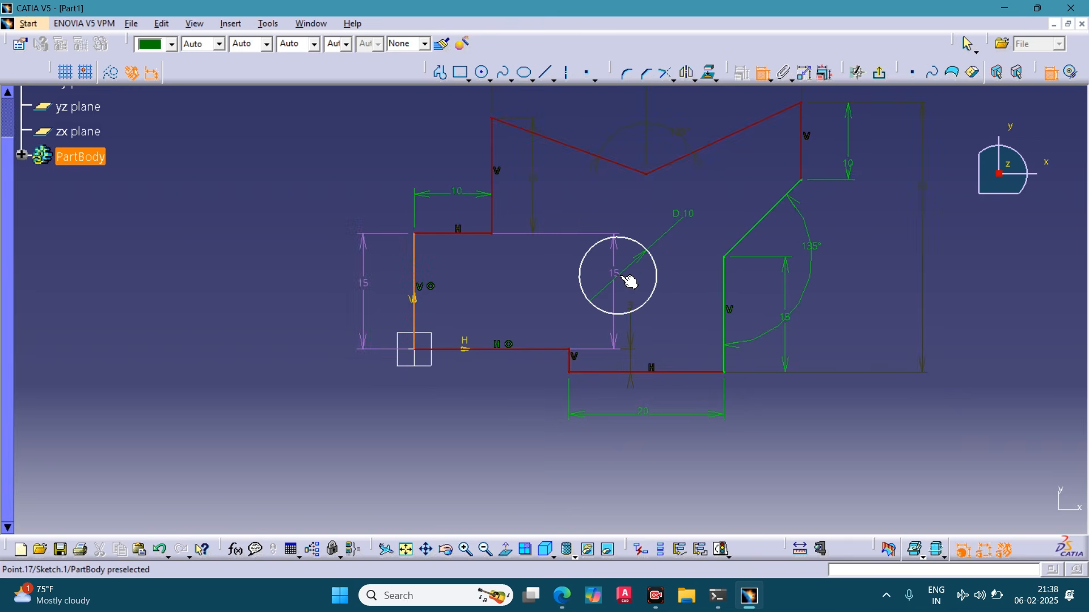
click(629, 282)
click(574, 211)
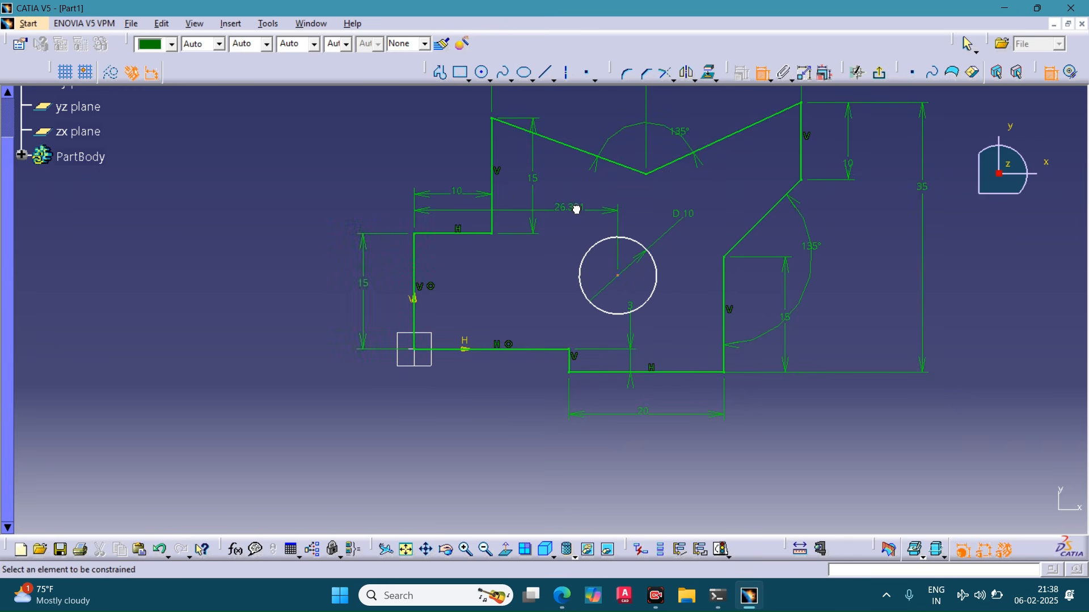
double_click(577, 210)
text(25)
key(Return)
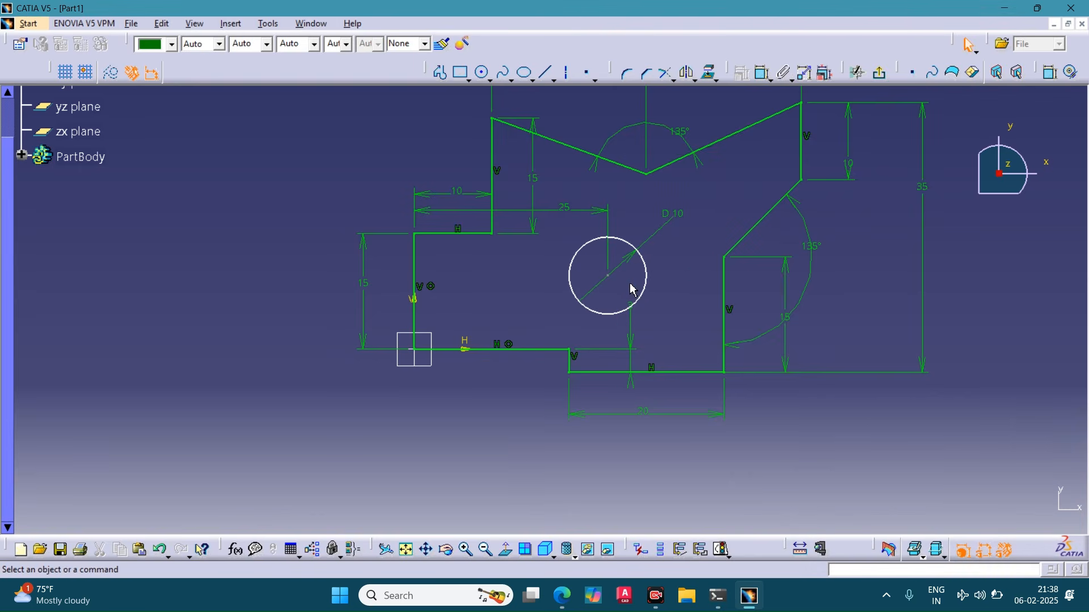
Step: Make the circle's center coincident with the left block's upper horizontal edge and move the 25 mm dimension above the profile
click(609, 277)
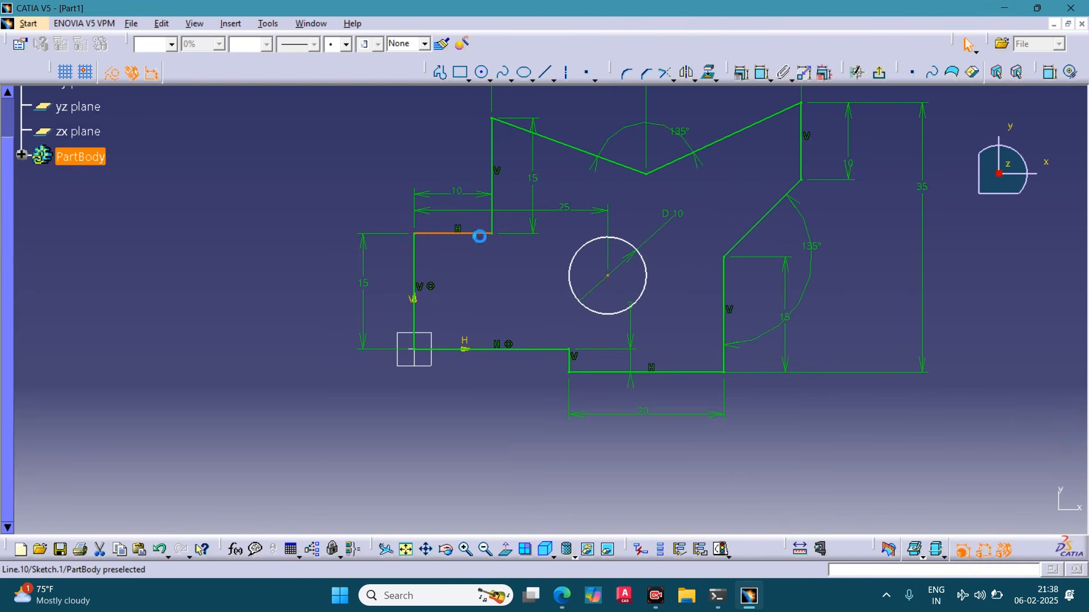
ctrl+click(482, 234)
click(741, 72)
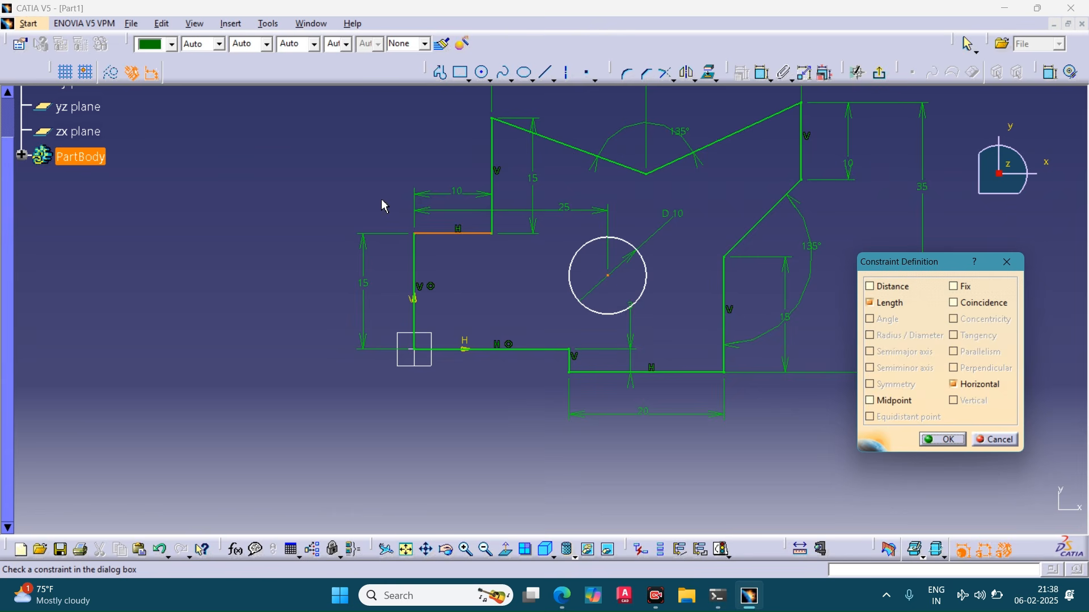
click(981, 301)
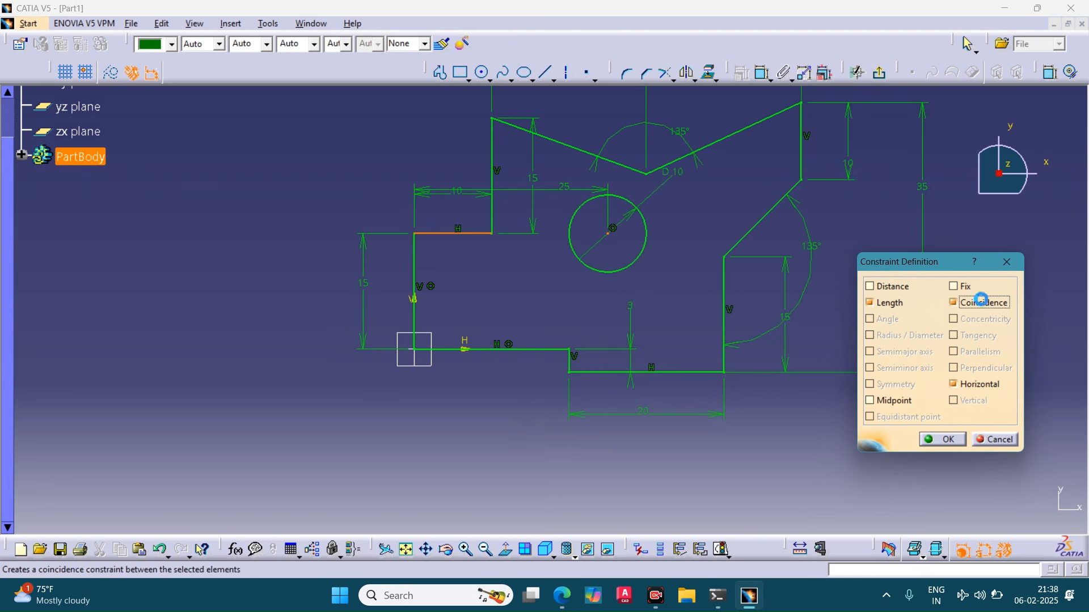
click(930, 440)
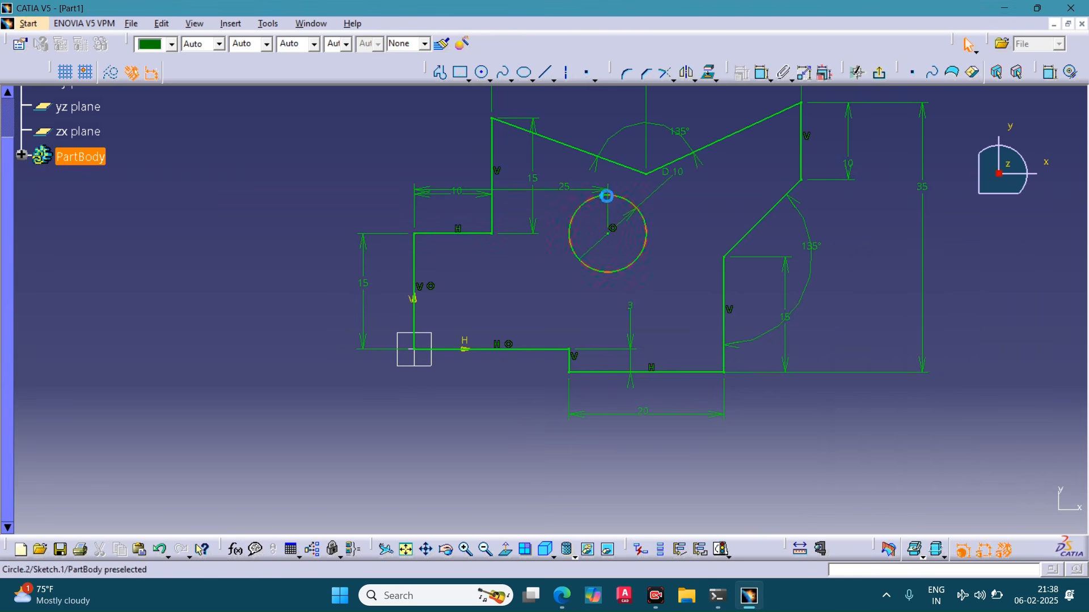
drag(547, 193, 539, 101)
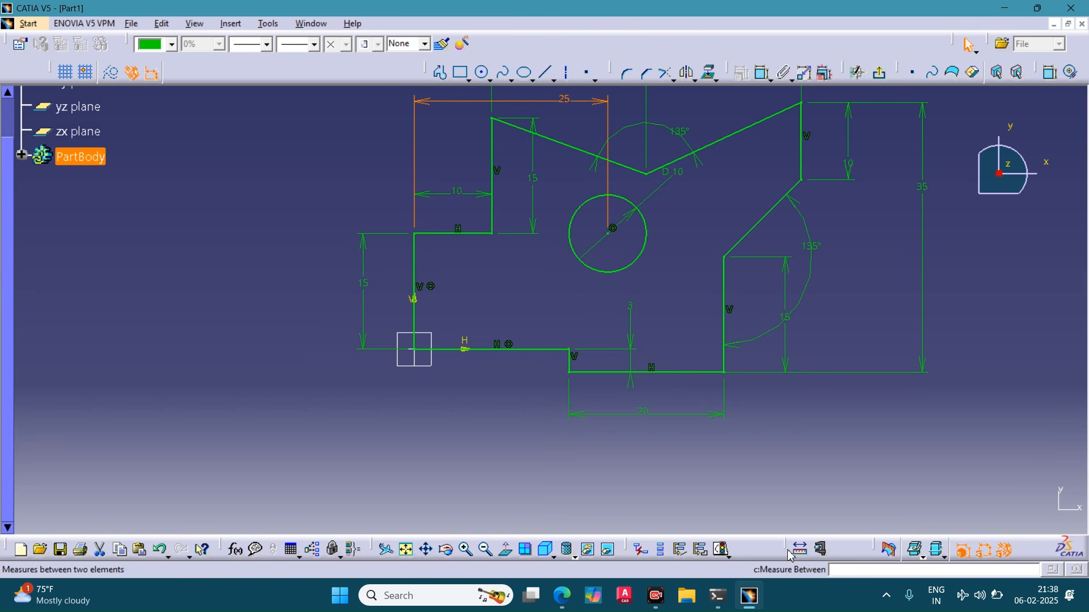
Step: Check the solving status of the sketch with the circle dimensioned and positioned
click(721, 550)
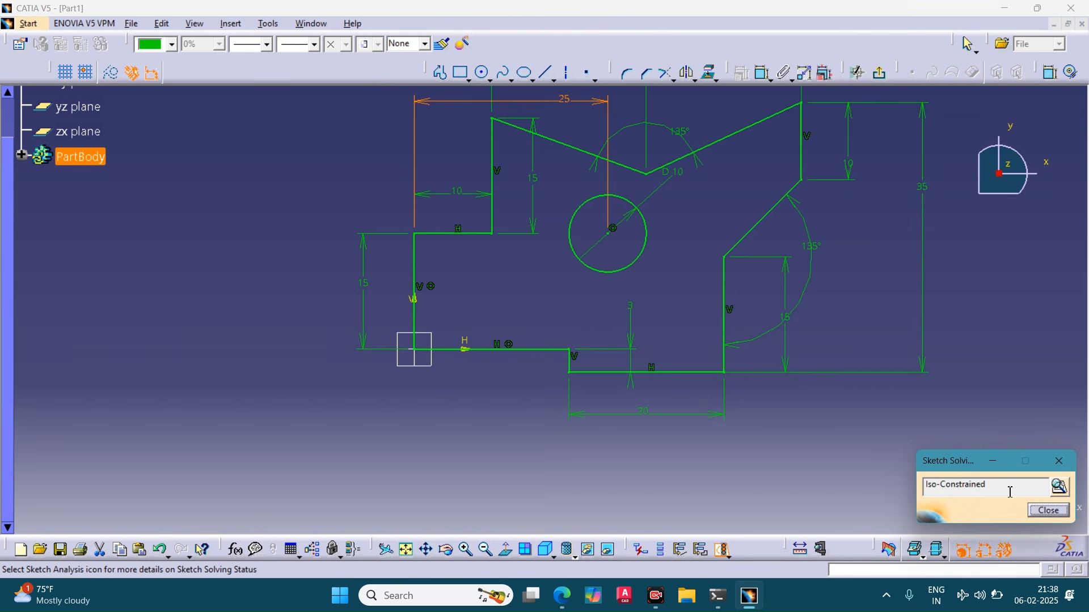
click(1036, 514)
middle_drag(689, 326, 629, 430)
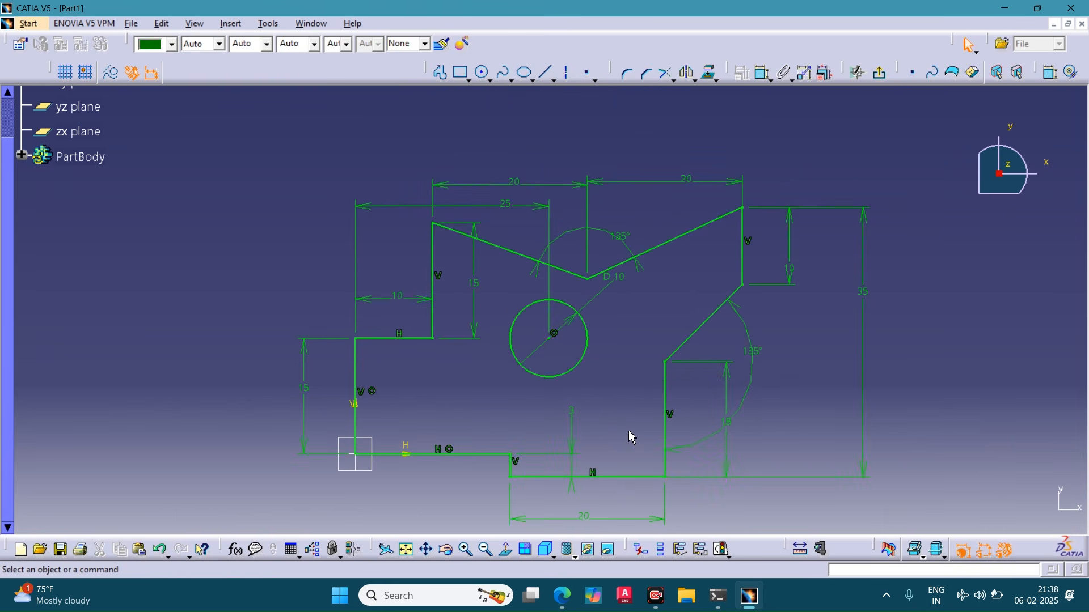
middle_drag(627, 447, 630, 382)
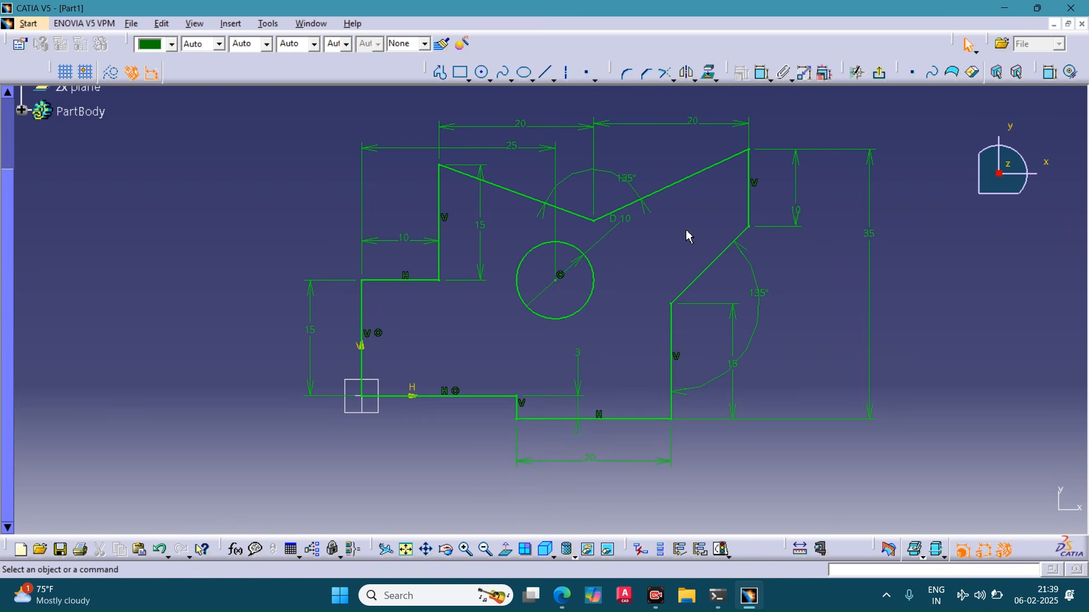
Step: Exit the Sketcher and extrude Sketch.1 into a pad with a length of 20 mm
click(881, 75)
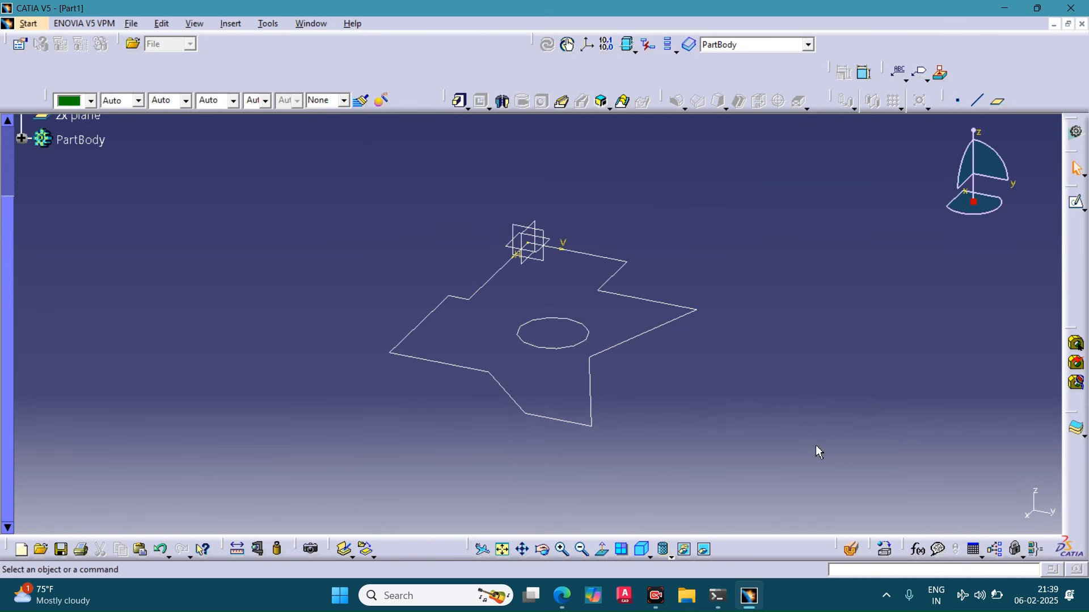
mouse_move(399, 318)
middle_down()
mouse_move(326, 357)
mouse_move(580, 406)
mouse_move(653, 510)
mouse_move(526, 408)
mouse_move(379, 206)
mouse_move(368, 210)
middle_up()
scroll(195, 241, up, 3)
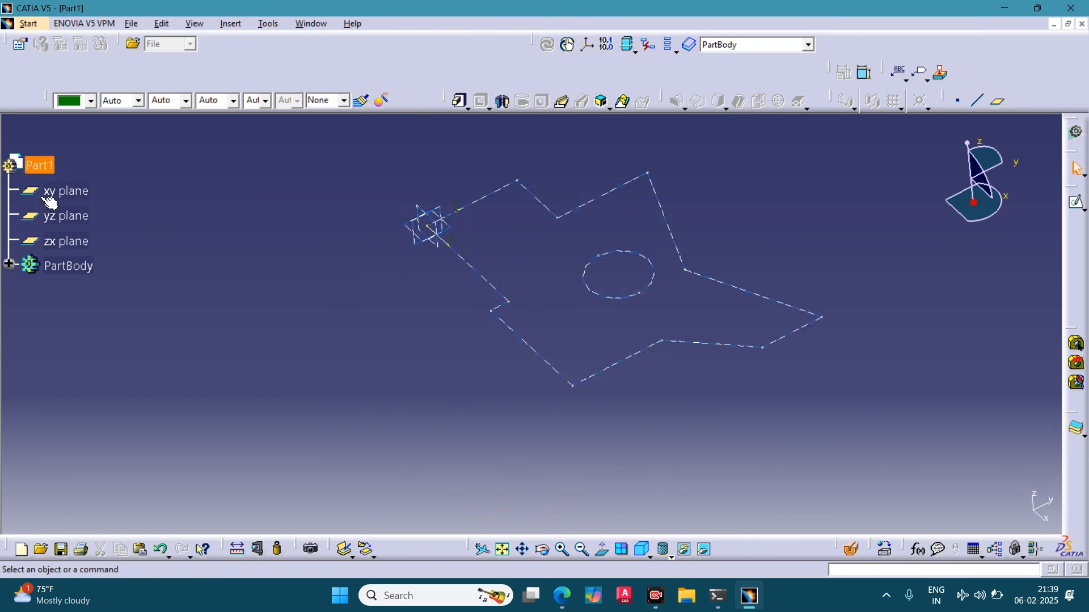
click(9, 265)
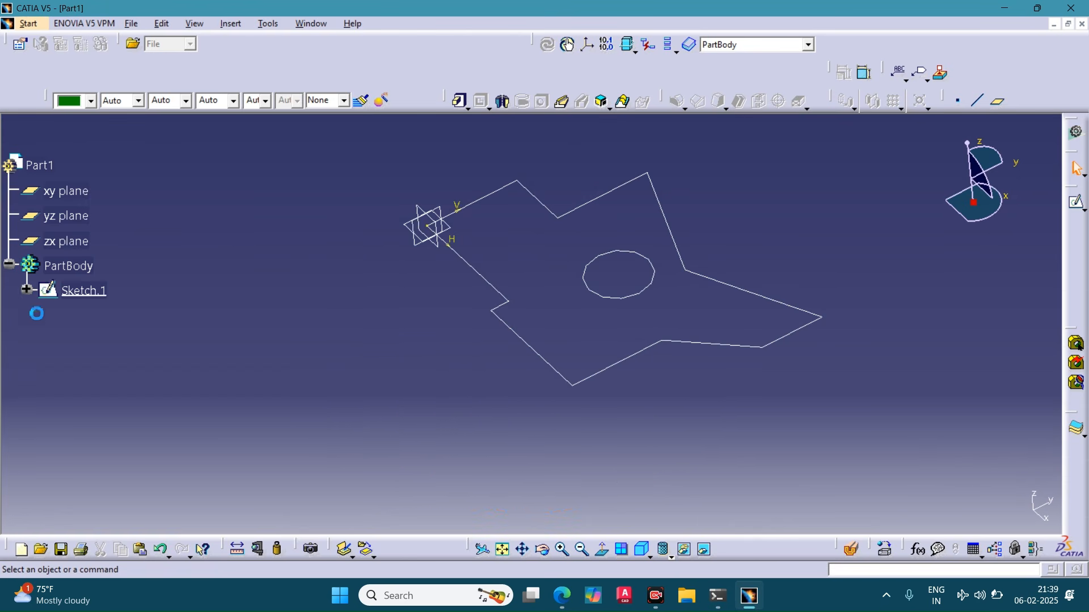
click(83, 291)
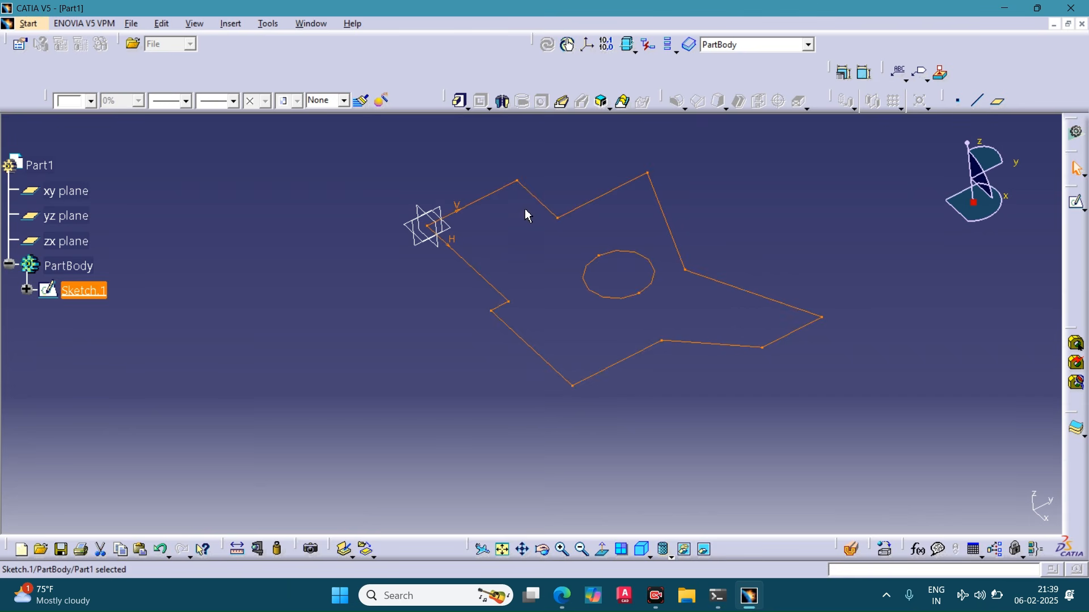
click(460, 101)
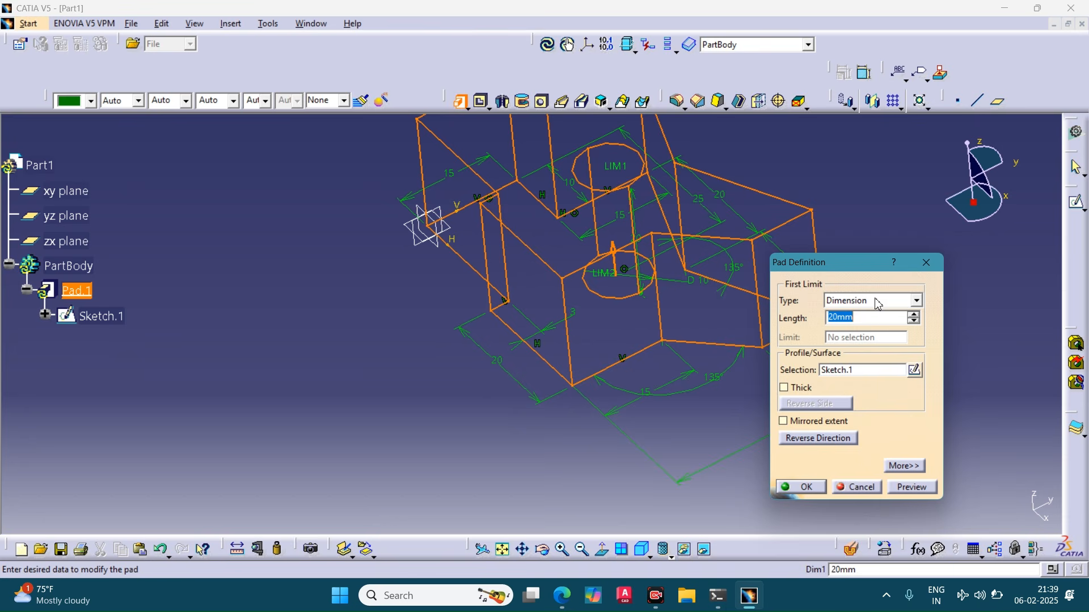
click(802, 487)
middle_drag(443, 376, 386, 394)
middle_drag(714, 227, 693, 310)
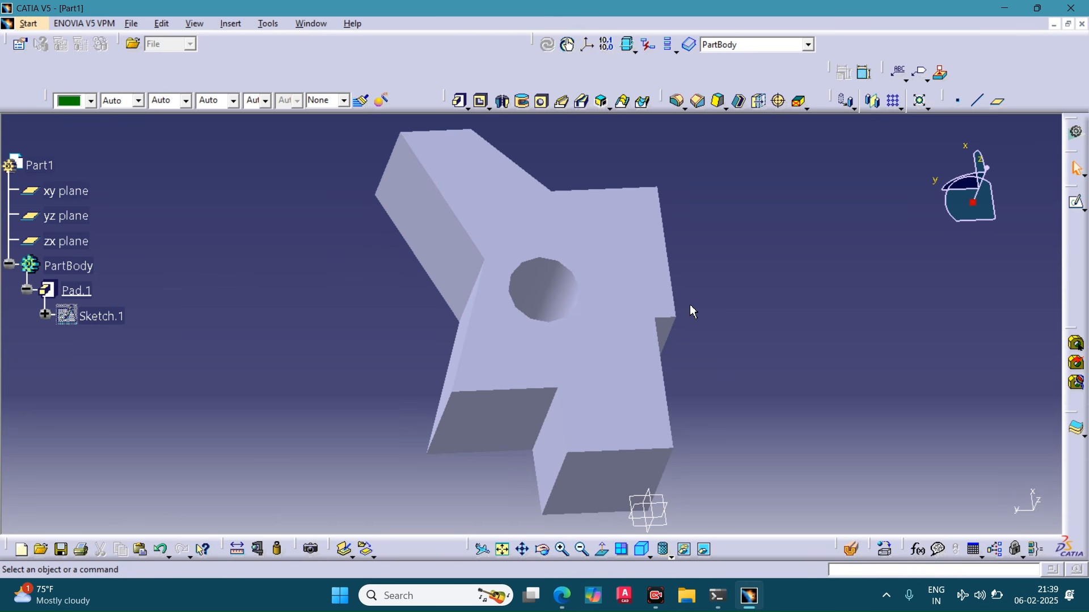
Step: Reopen Sketch.1 under Pad.1 and move the upper-left step's 10 mm and 15 mm dimensions outside the profile
double_click(101, 316)
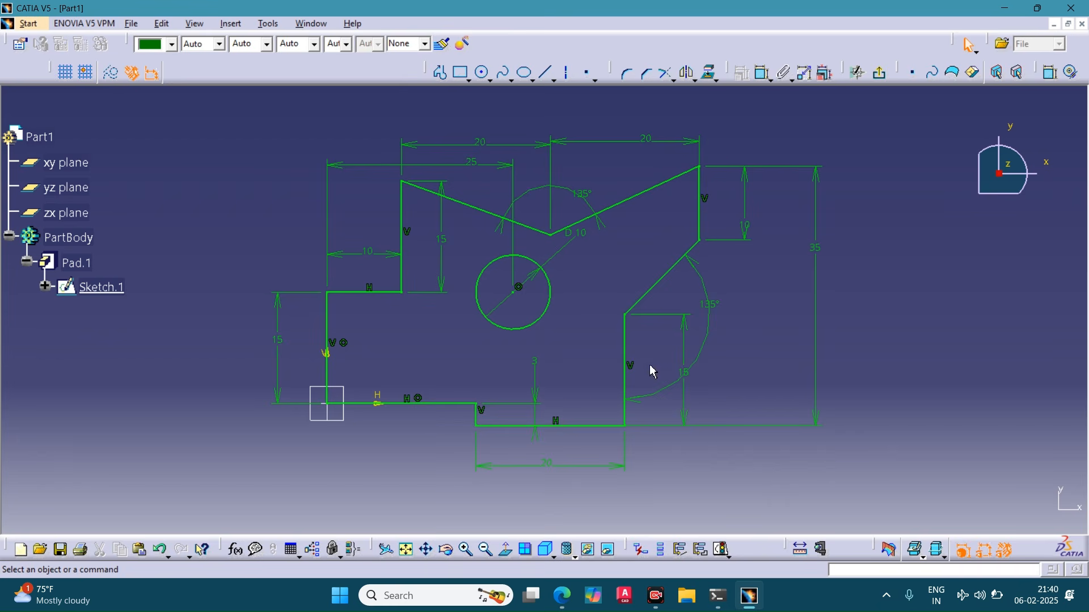
mouse_move(425, 441)
middle_down()
mouse_move(437, 363)
mouse_move(569, 420)
mouse_move(476, 311)
mouse_move(384, 172)
middle_up()
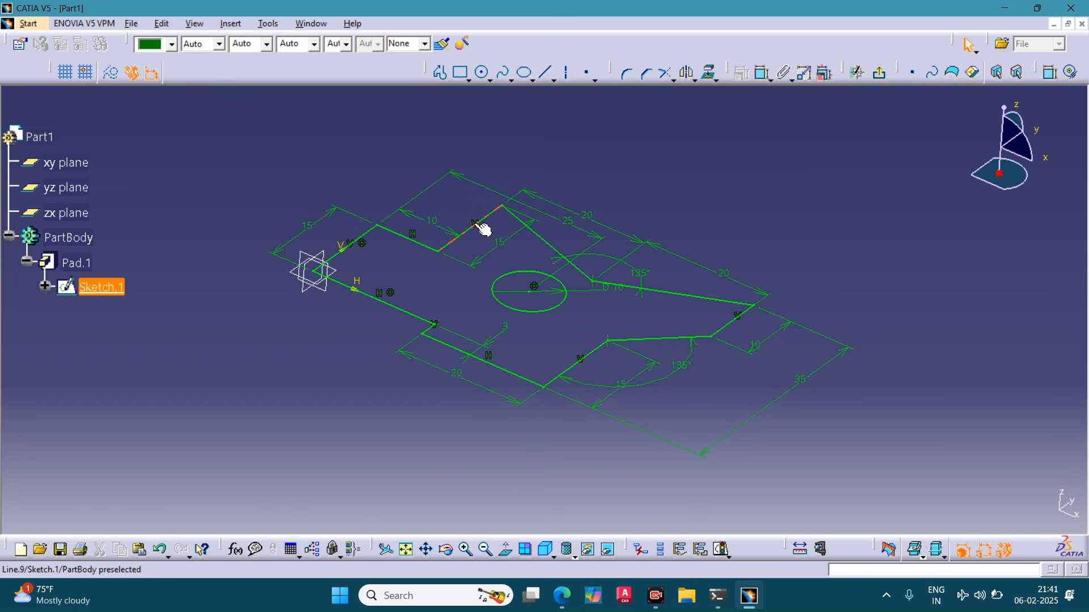
mouse_move(501, 253)
mouse_down()
mouse_move(433, 213)
mouse_move(452, 226)
mouse_move(454, 187)
mouse_up()
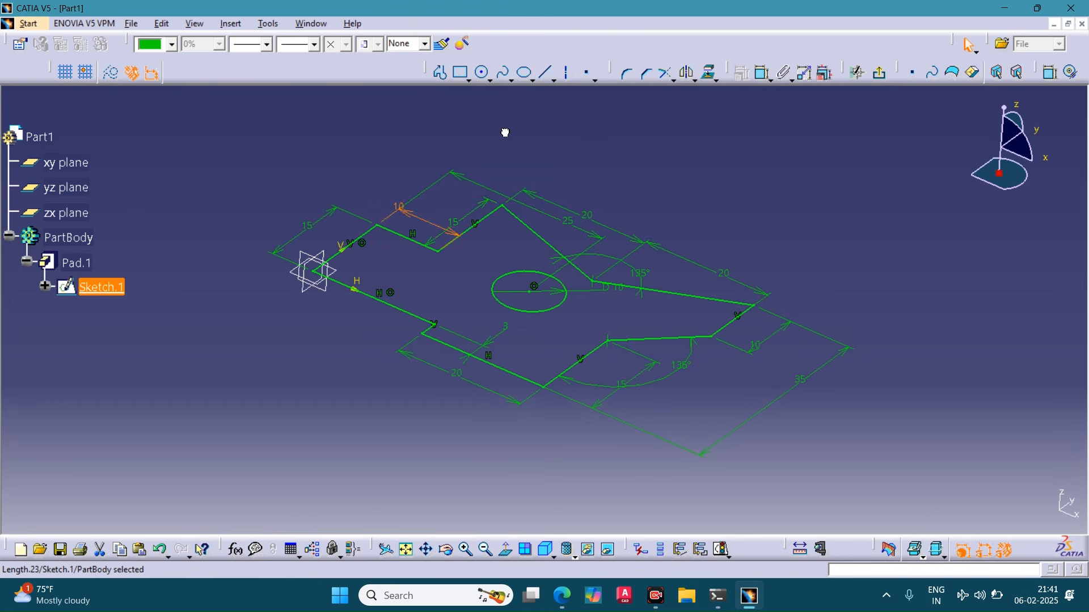
drag(505, 133, 446, 150)
drag(418, 224, 506, 149)
drag(487, 205, 417, 156)
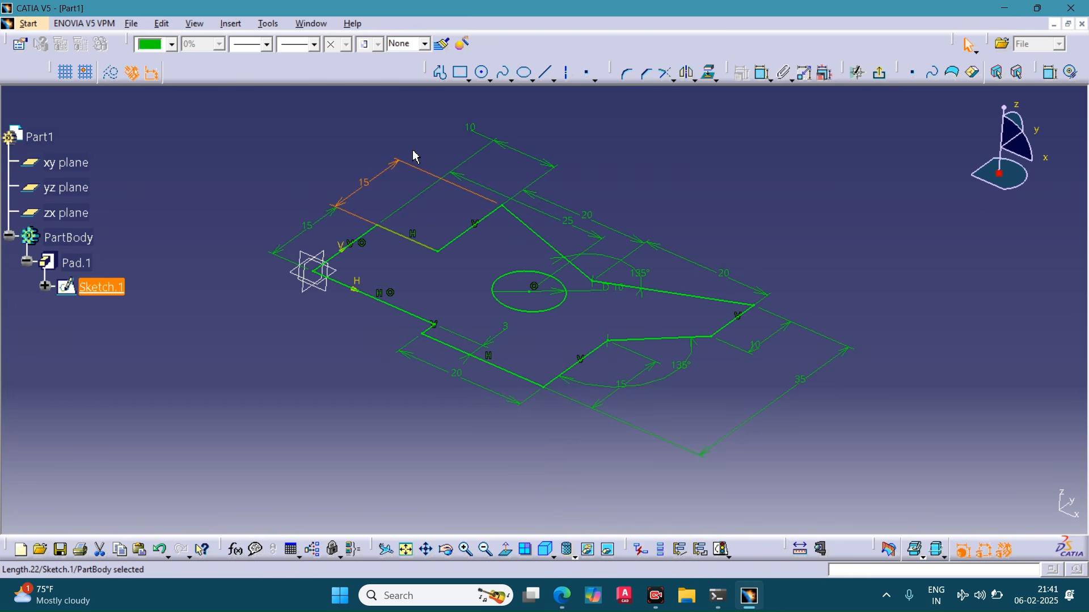
click(680, 197)
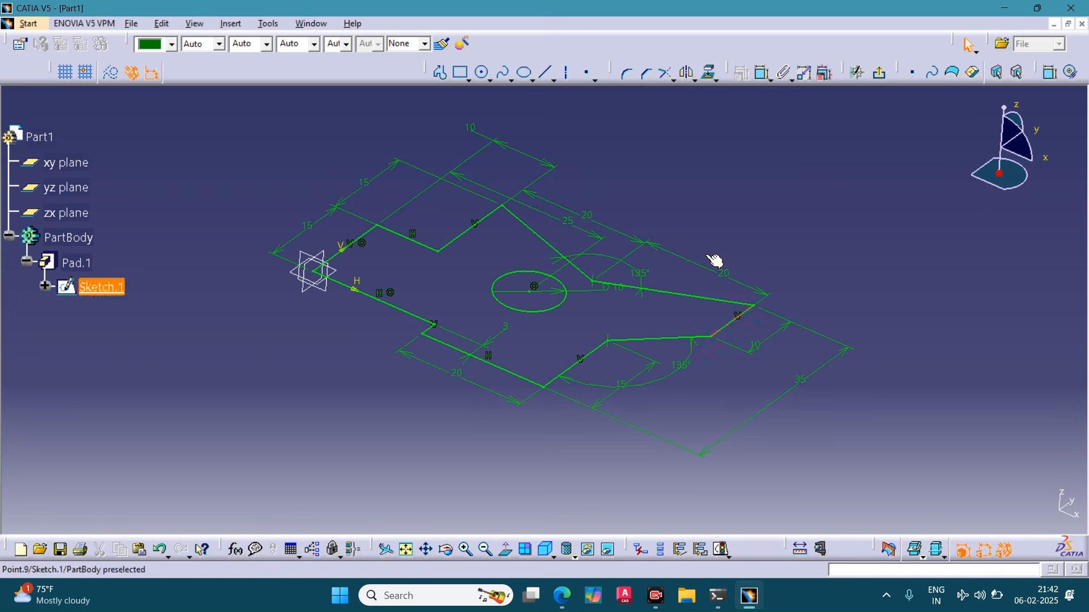
Step: Set the graphic line thickness to 5: 1.4 mm and leave the line type on Auto
mouse_move(712, 260)
middle_down()
mouse_move(647, 277)
mouse_move(461, 240)
mouse_move(573, 316)
mouse_move(719, 177)
mouse_move(682, 168)
mouse_move(624, 189)
mouse_move(583, 304)
mouse_move(606, 218)
mouse_move(671, 198)
middle_up()
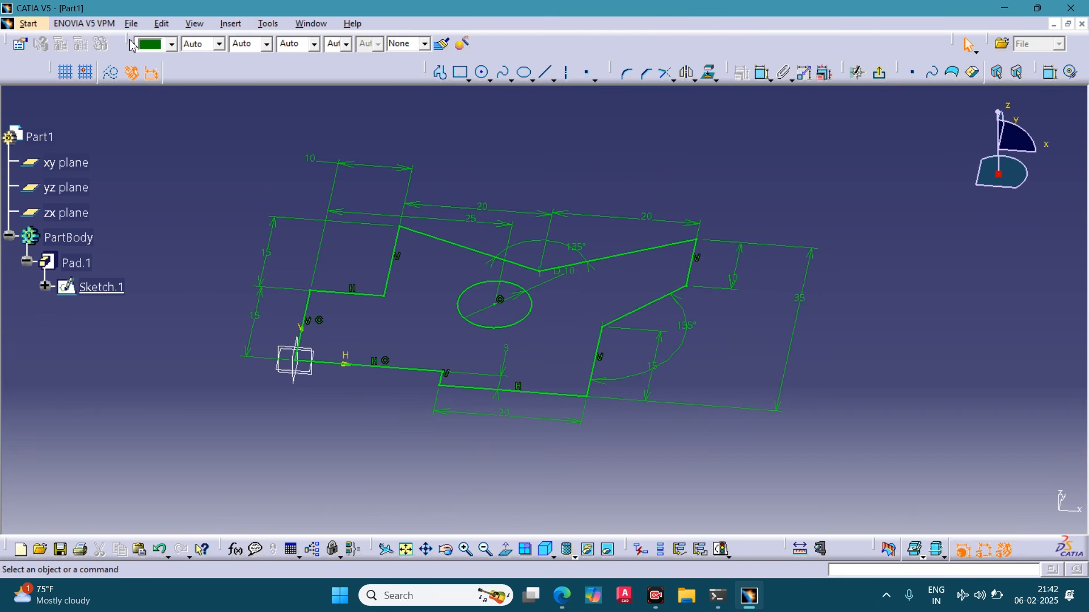
click(201, 46)
click(241, 50)
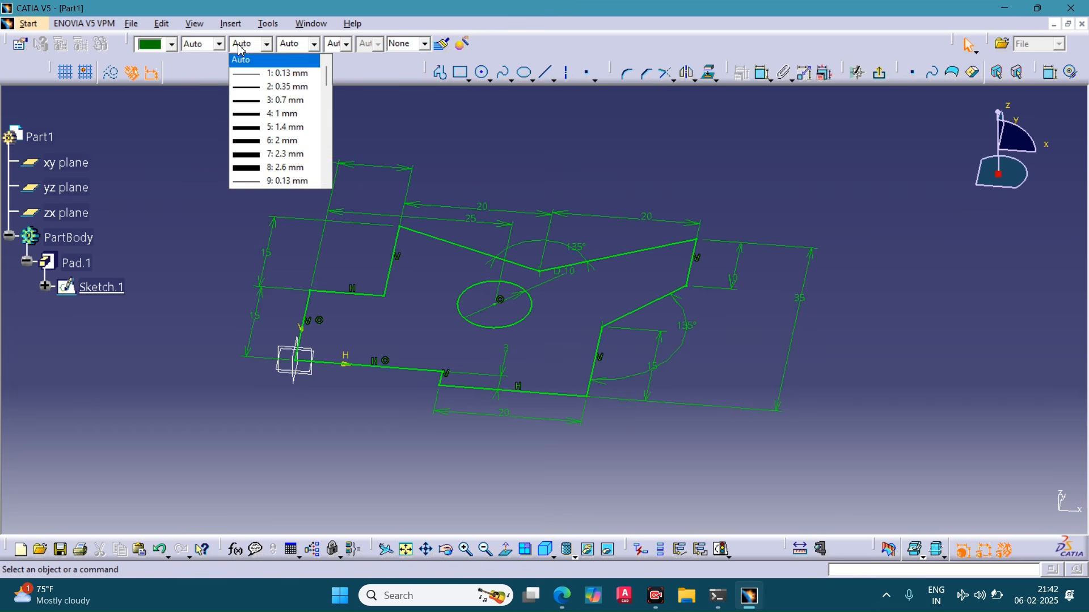
click(283, 127)
click(311, 53)
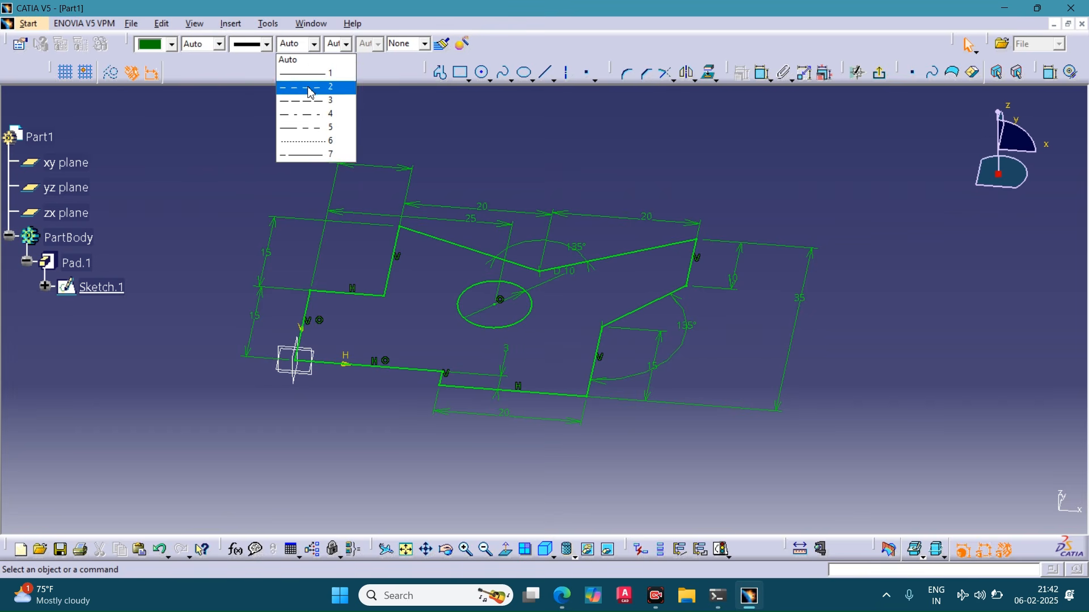
click(292, 60)
Step: Undock the Graphic Properties toolbar over the sketch and hide it
drag(131, 49, 361, 146)
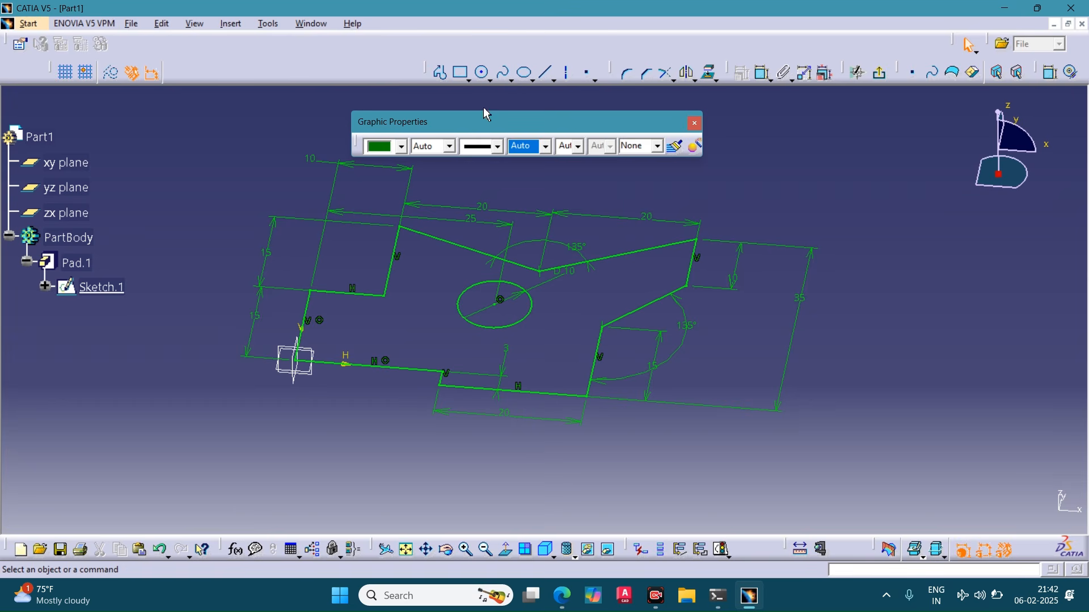
right_click(525, 48)
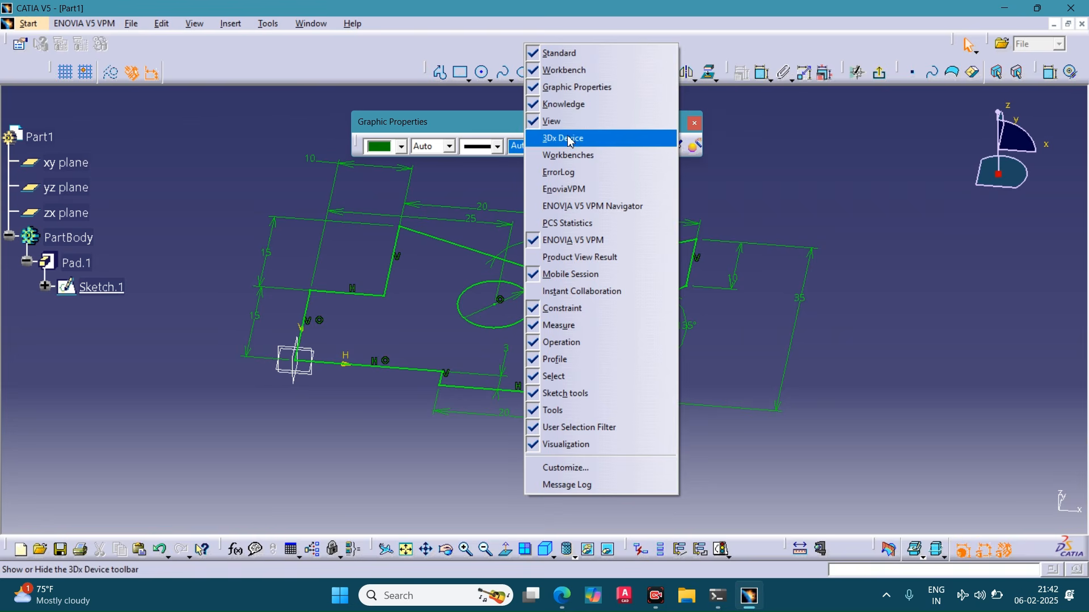
click(551, 88)
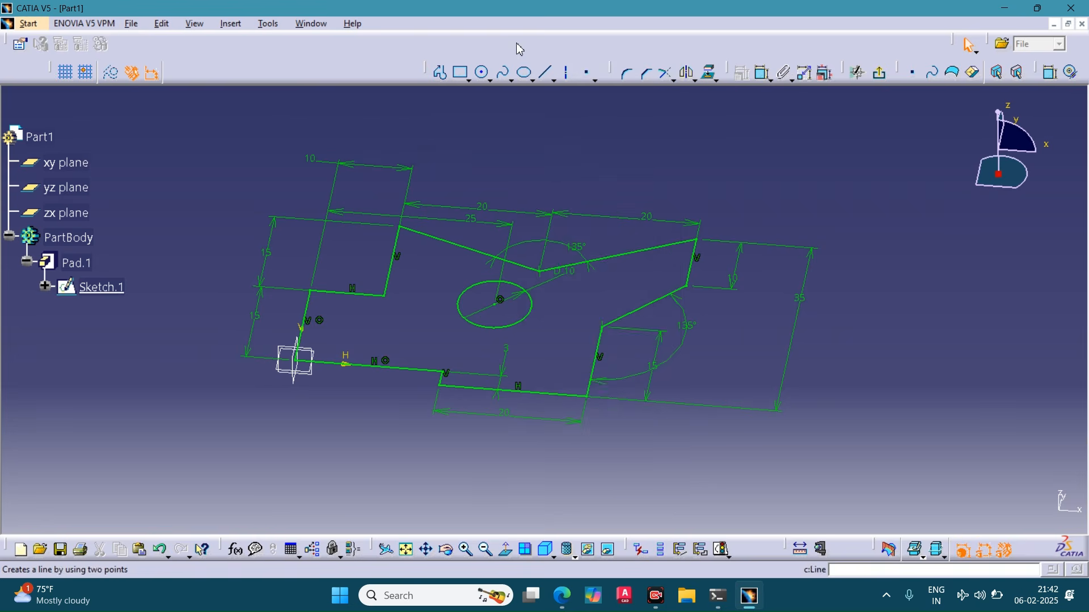
Step: Redisplay the Graphic Properties toolbar, dock it alongside the sketch tools, and exit the Sketcher
right_click(520, 46)
click(547, 87)
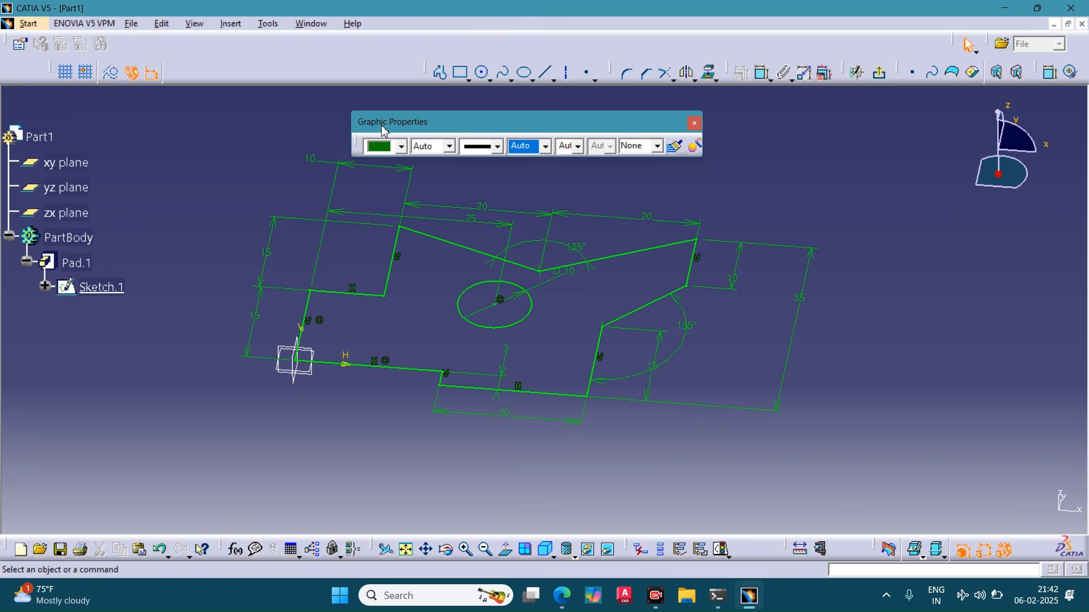
drag(385, 122, 170, 63)
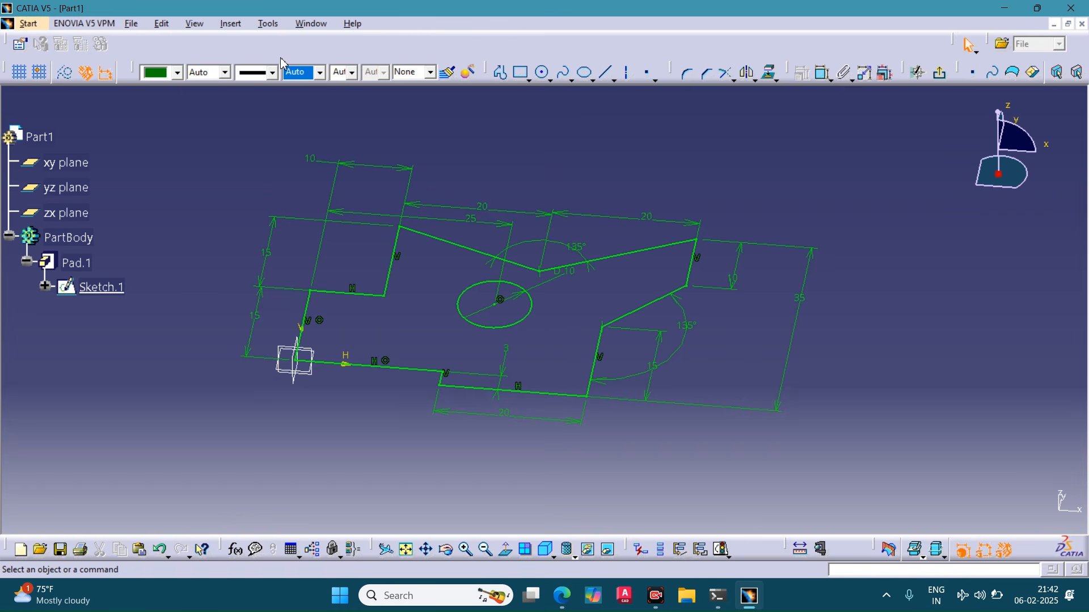
click(939, 72)
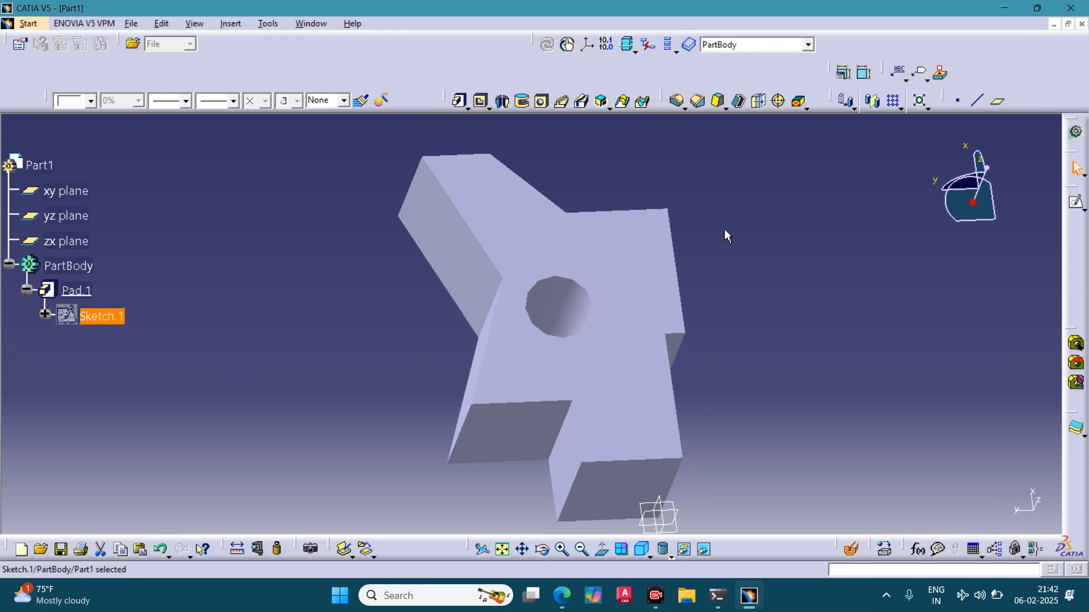
Step: Set the fill colour of Pad.1 to red in the graphic properties
click(68, 292)
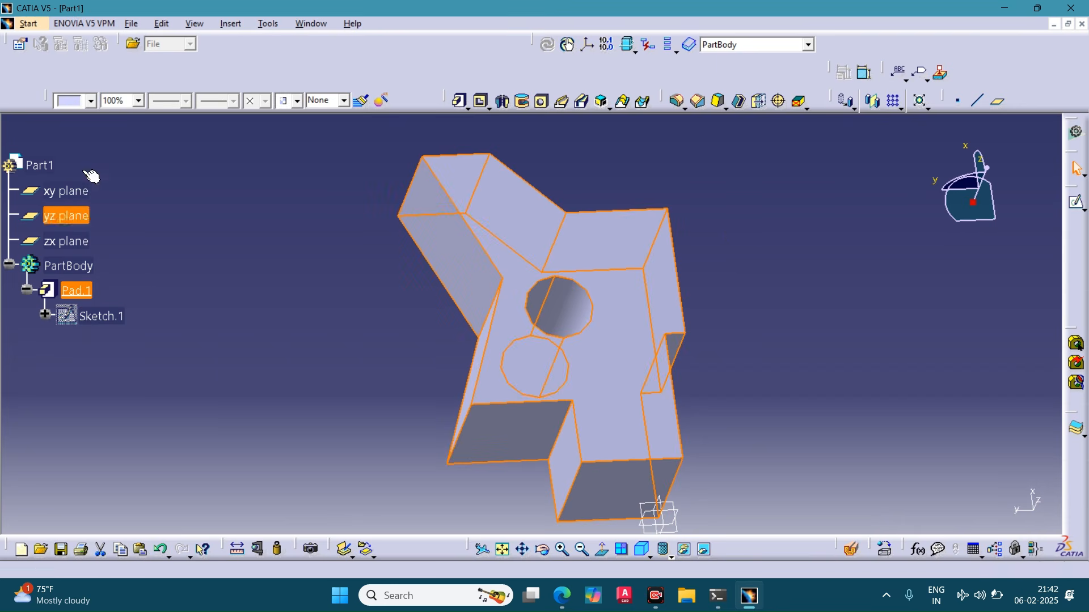
click(90, 101)
click(88, 184)
click(263, 214)
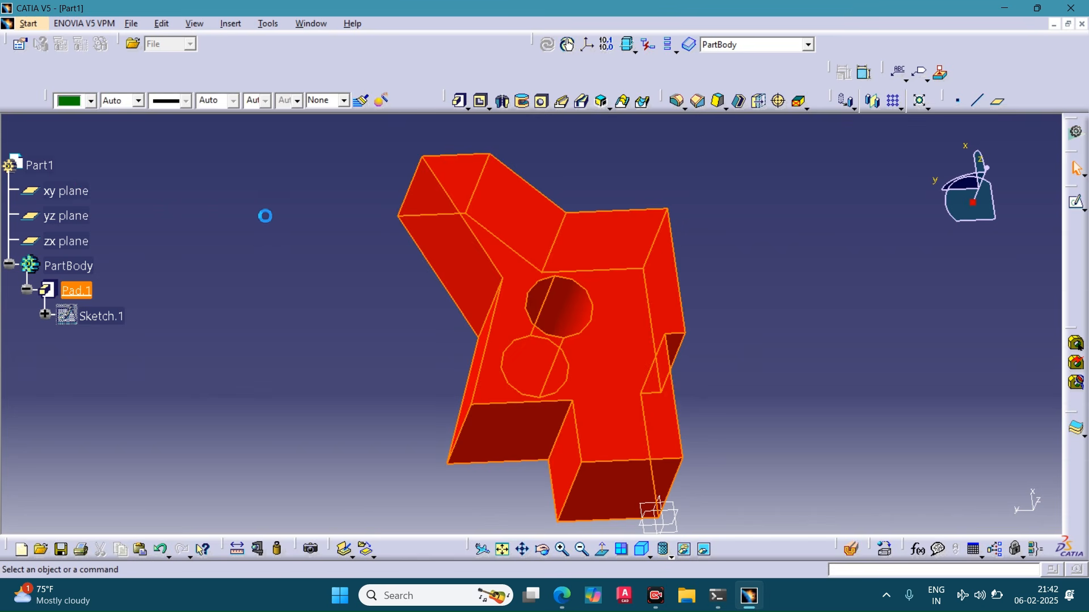
Step: Change the fill colour of Pad.1 to yellow and deselect the pad
click(85, 292)
click(90, 101)
click(86, 164)
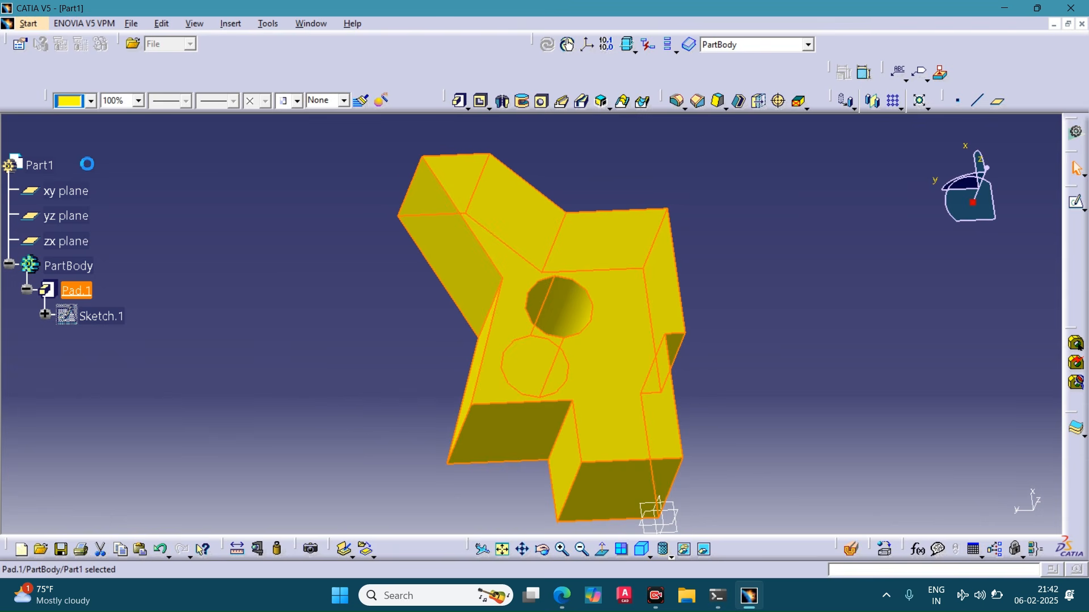
click(309, 253)
middle_drag(308, 253, 484, 261)
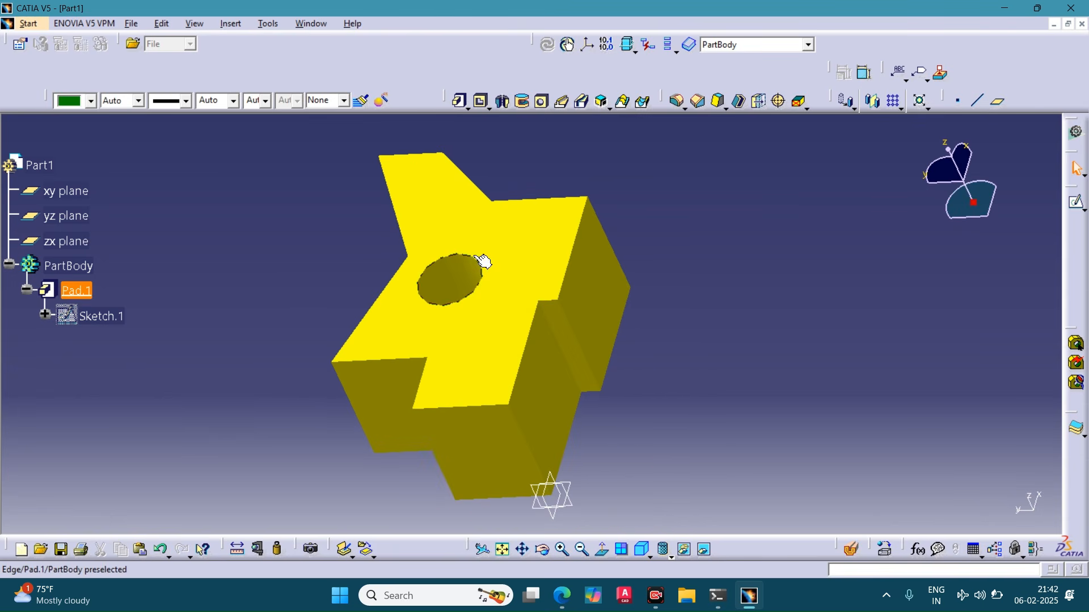
Step: Open the definition of Pad.1 and open its profile Sketch.1 for editing
click(479, 253)
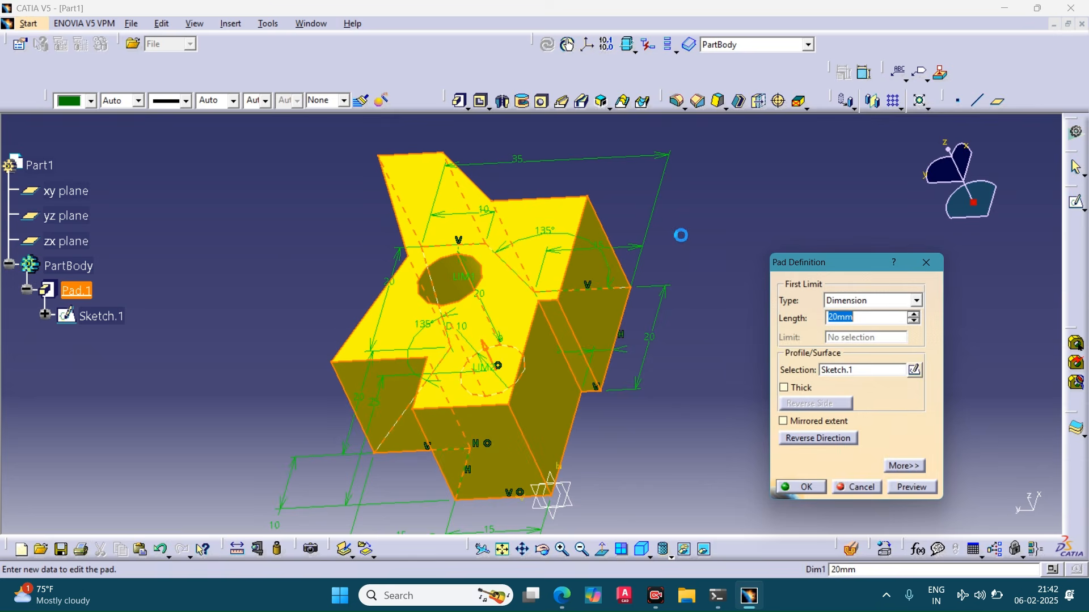
click(914, 370)
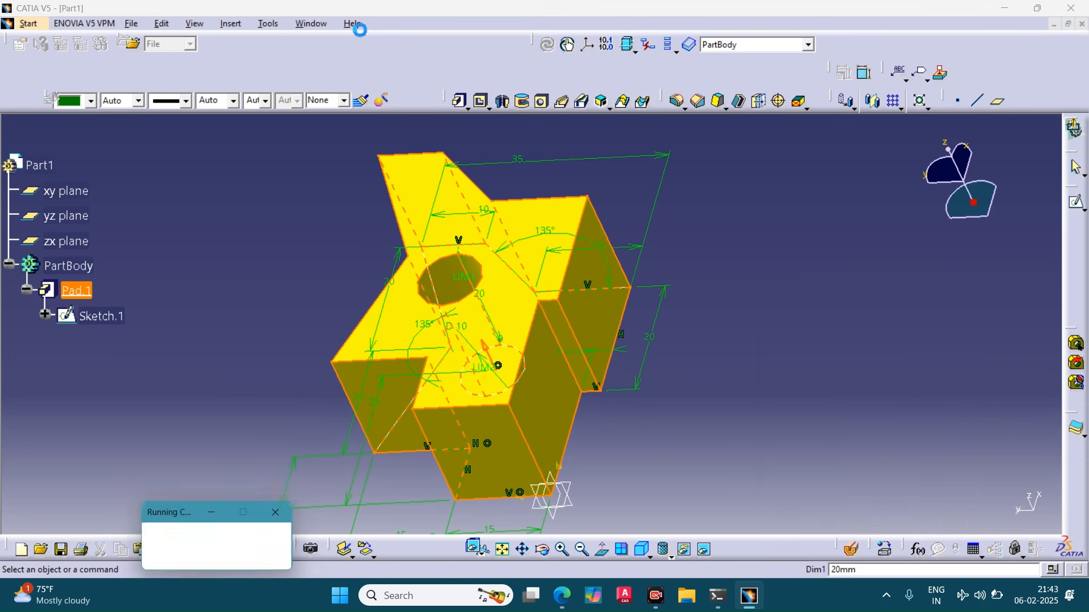